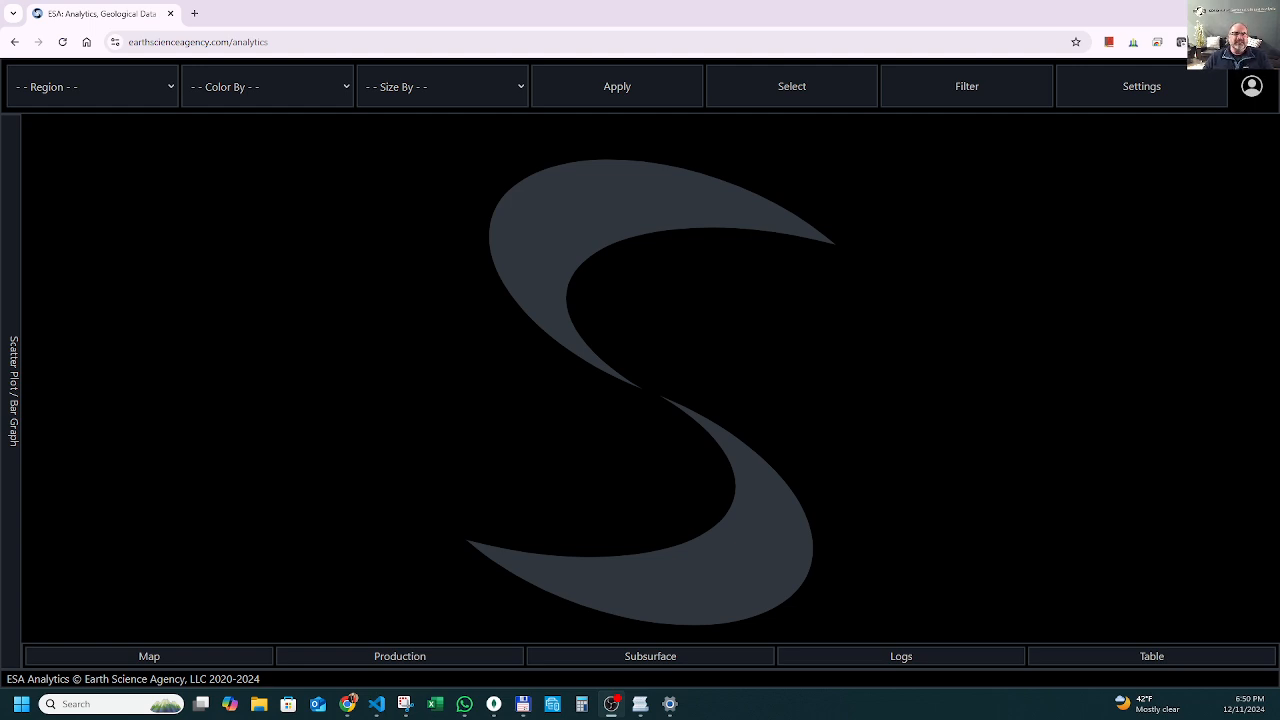
{"action": "left_click", "coordinate": [103, 103]}
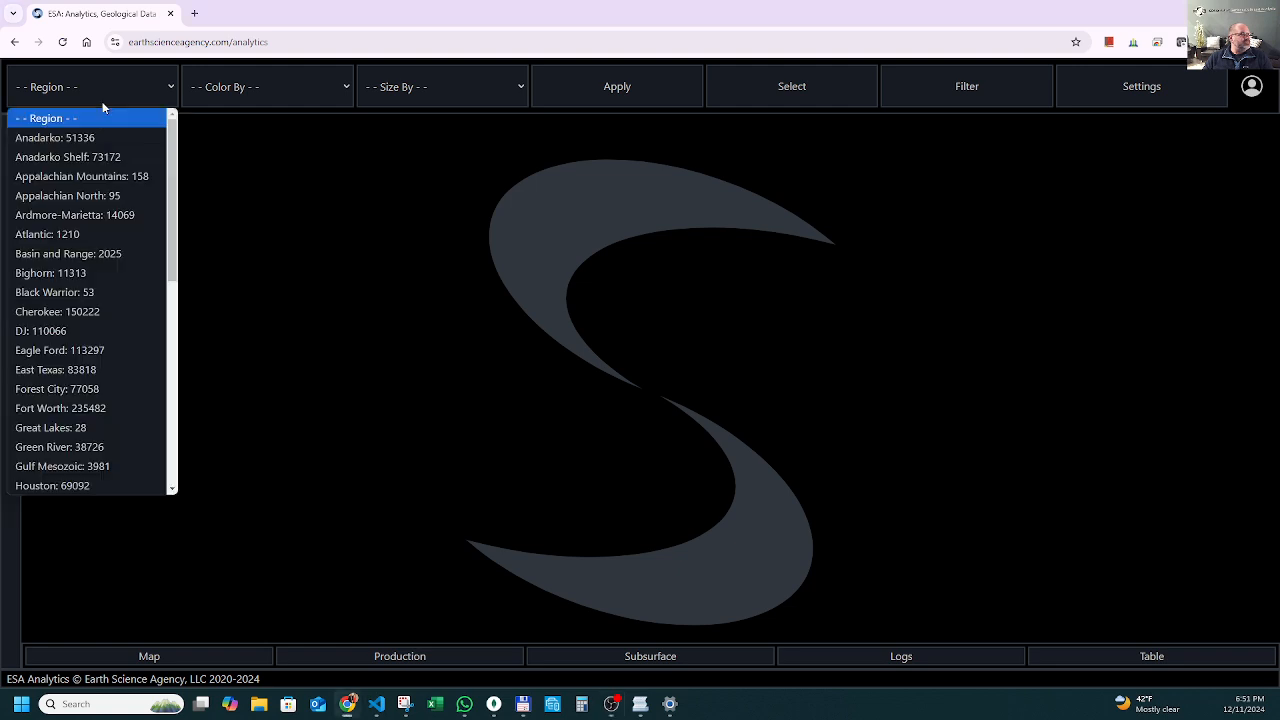
{"action": "left_click", "coordinate": [113, 156]}
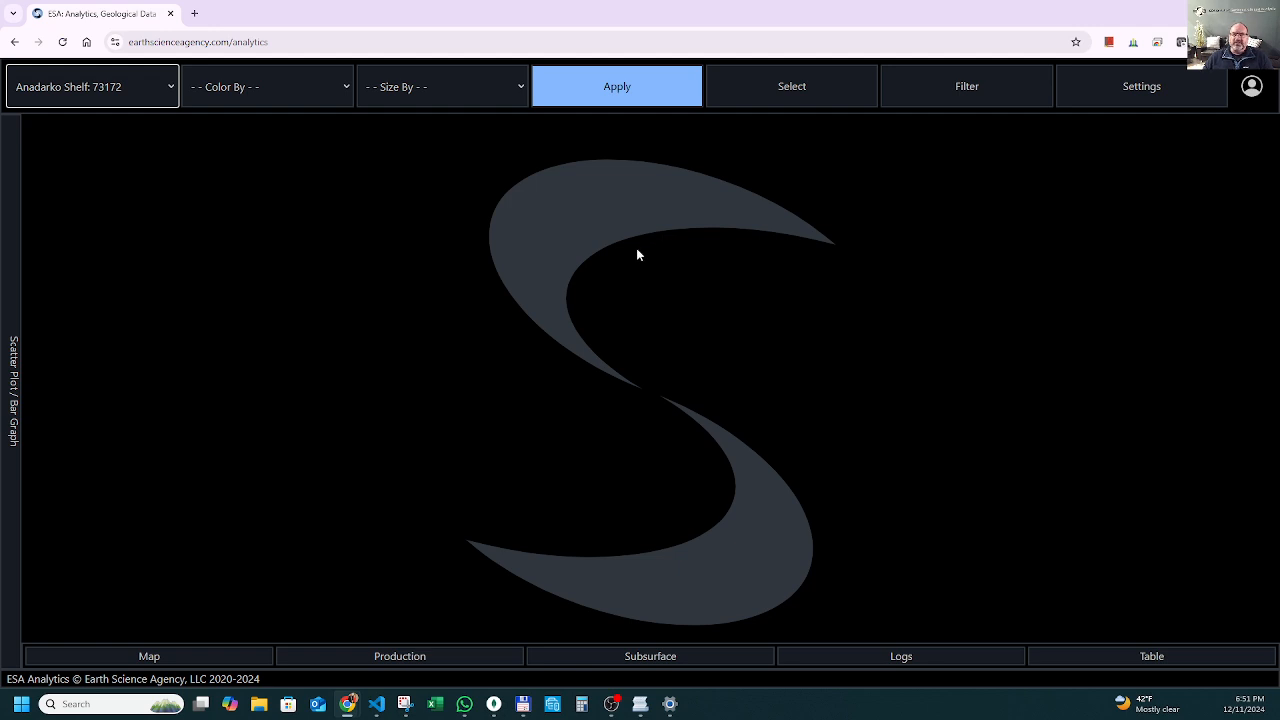
{"action": "left_click", "coordinate": [118, 101]}
{"action": "left_click", "coordinate": [307, 177]}
{"action": "left_click", "coordinate": [115, 101]}
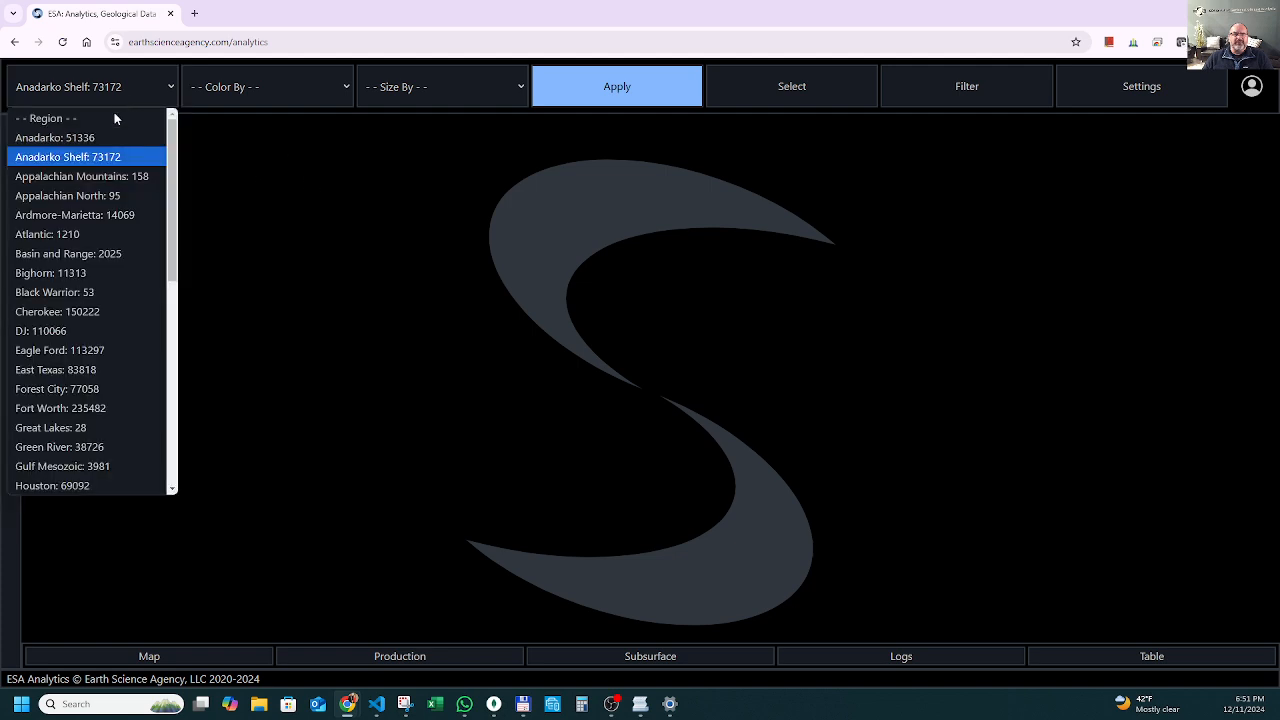
{"action": "left_click", "coordinate": [113, 137]}
{"action": "left_click", "coordinate": [113, 86]}
{"action": "left_click", "coordinate": [113, 118]}
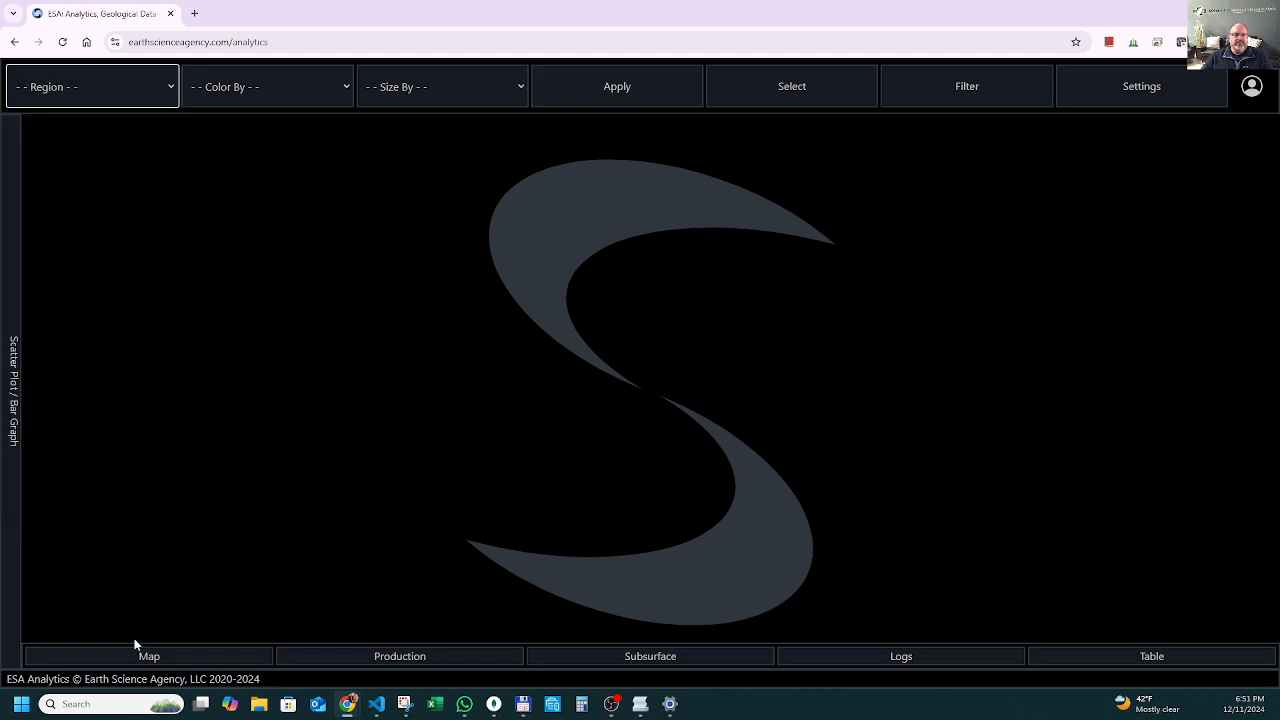
Open the map and display the regions overlay across the United States.
{"action": "left_click", "coordinate": [150, 658]}
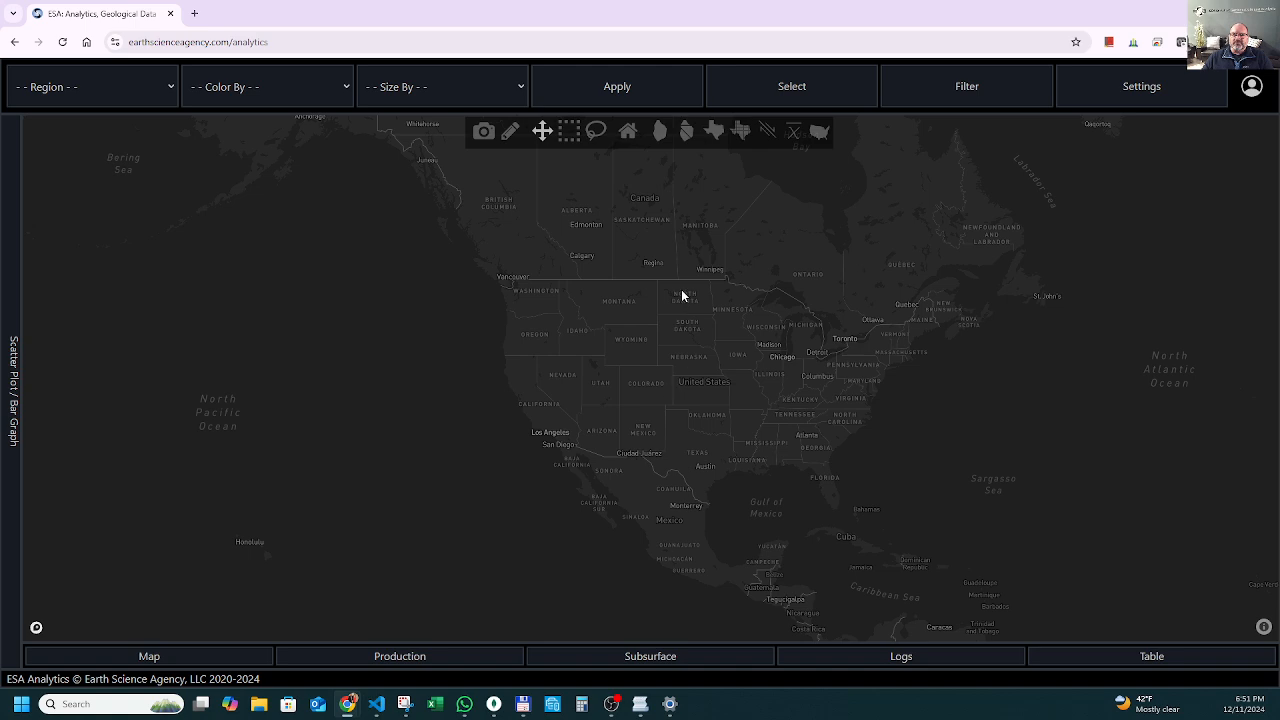
{"action": "scroll", "coordinate": [683, 296], "scroll_direction": "up", "scroll_amount": 2}
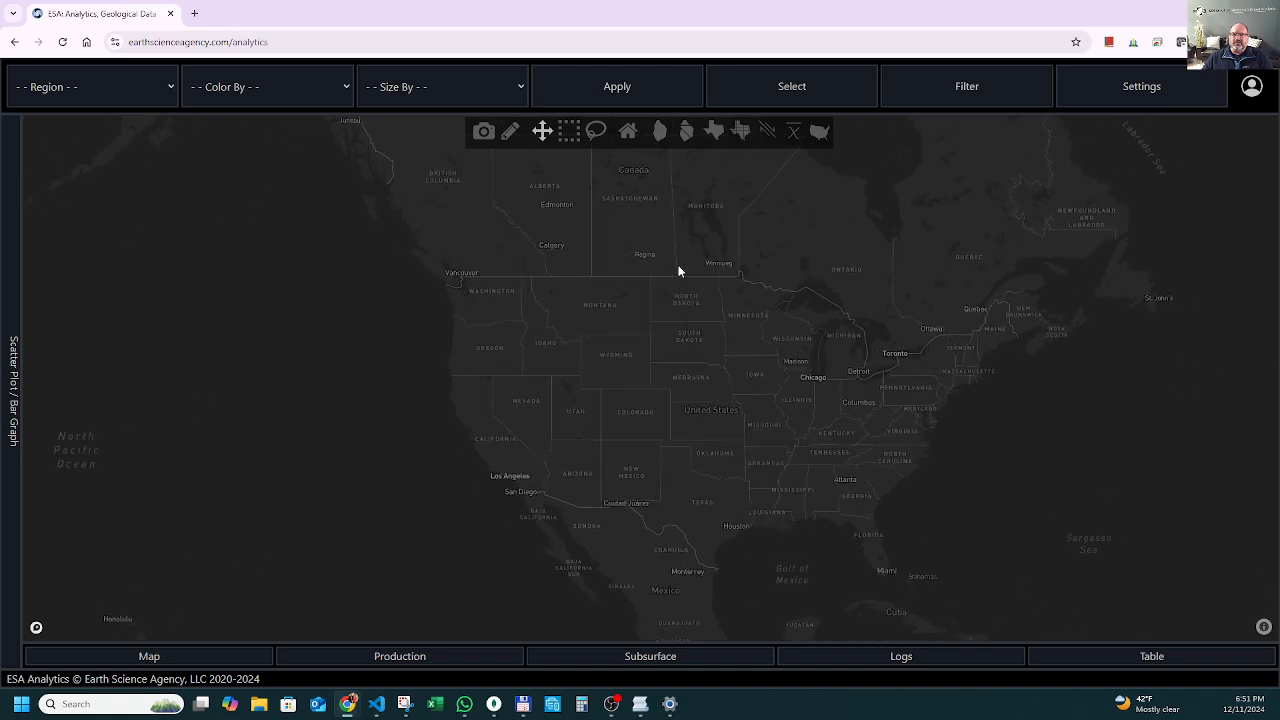
{"action": "left_click", "coordinate": [659, 139]}
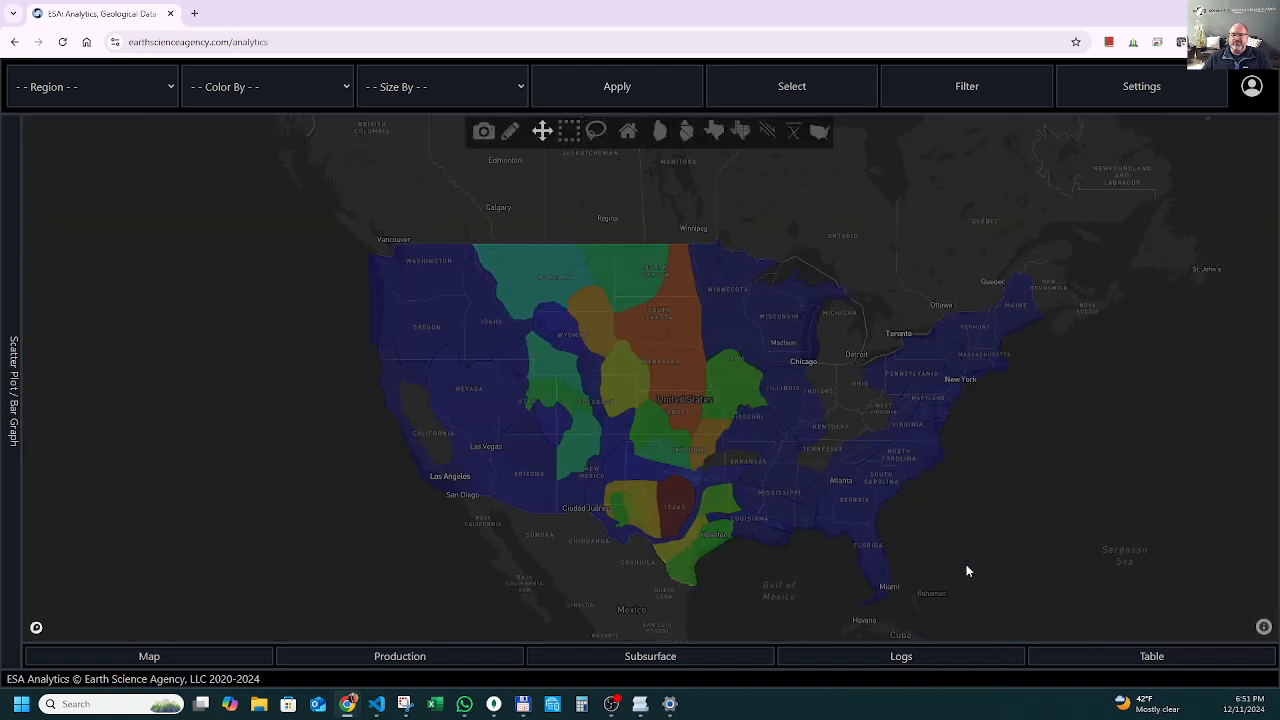
{"action": "scroll", "coordinate": [966, 564], "scroll_direction": "up", "scroll_amount": 1}
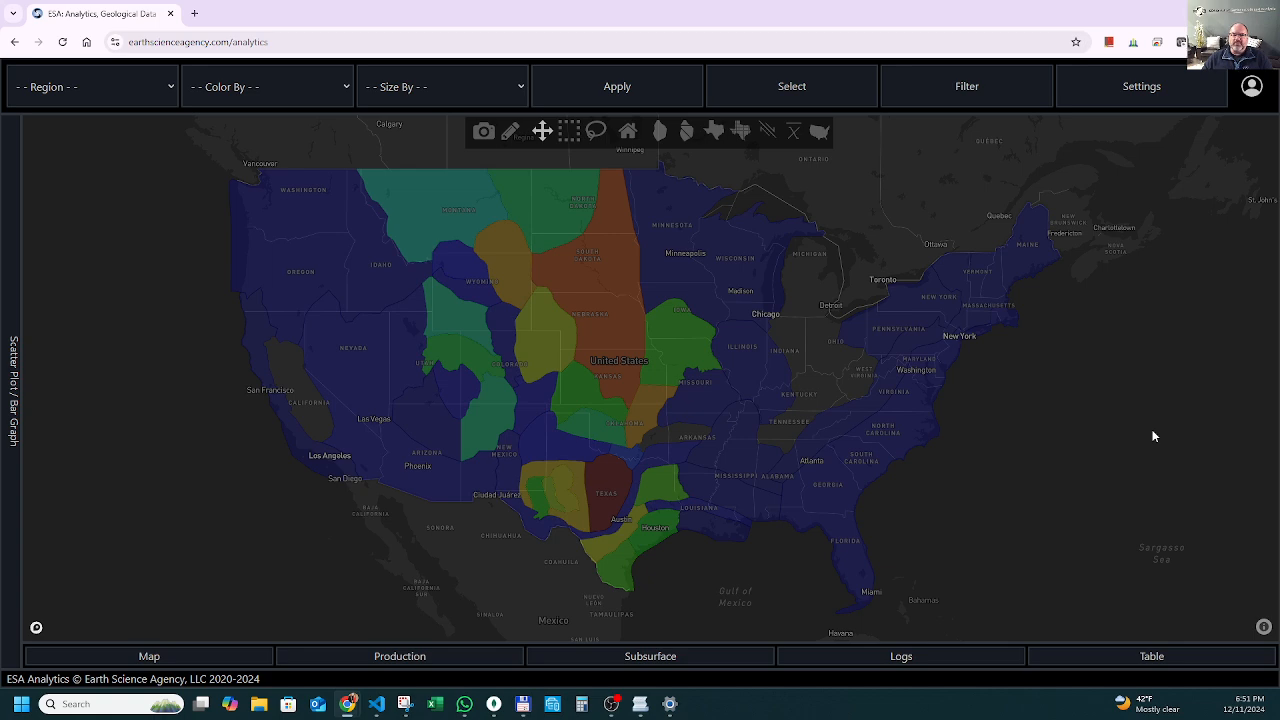
Identify the Anadarko and Anadarko Shelf regions on the map and load the Anadarko Shelf region's data.
{"action": "mouse_move", "coordinate": [618, 530]}
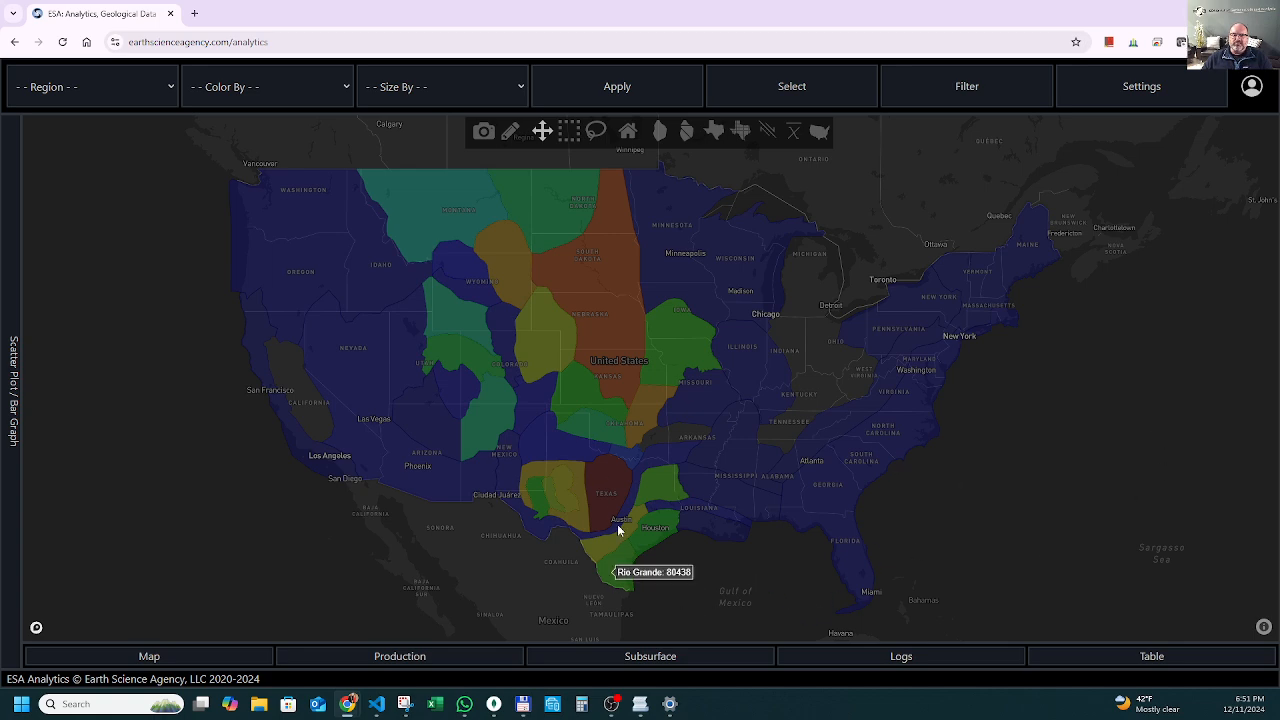
{"action": "scroll", "coordinate": [597, 456], "scroll_direction": "up", "scroll_amount": 4}
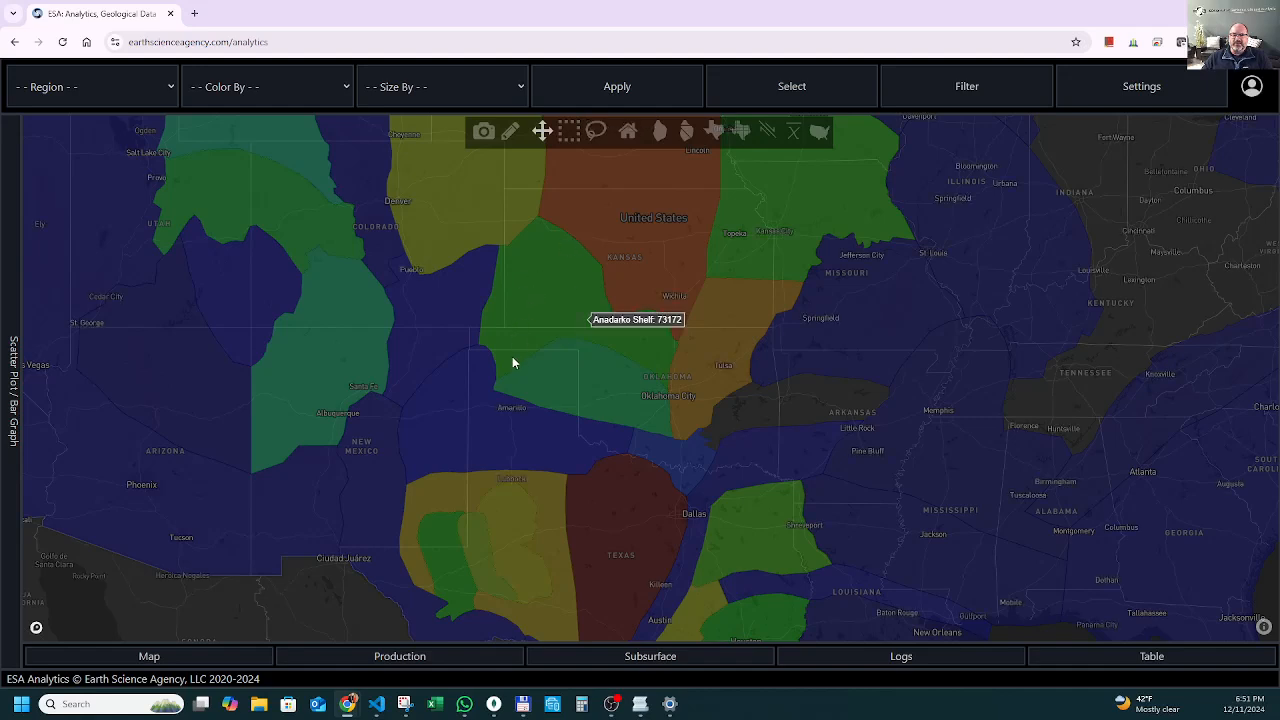
{"action": "mouse_move", "coordinate": [599, 412]}
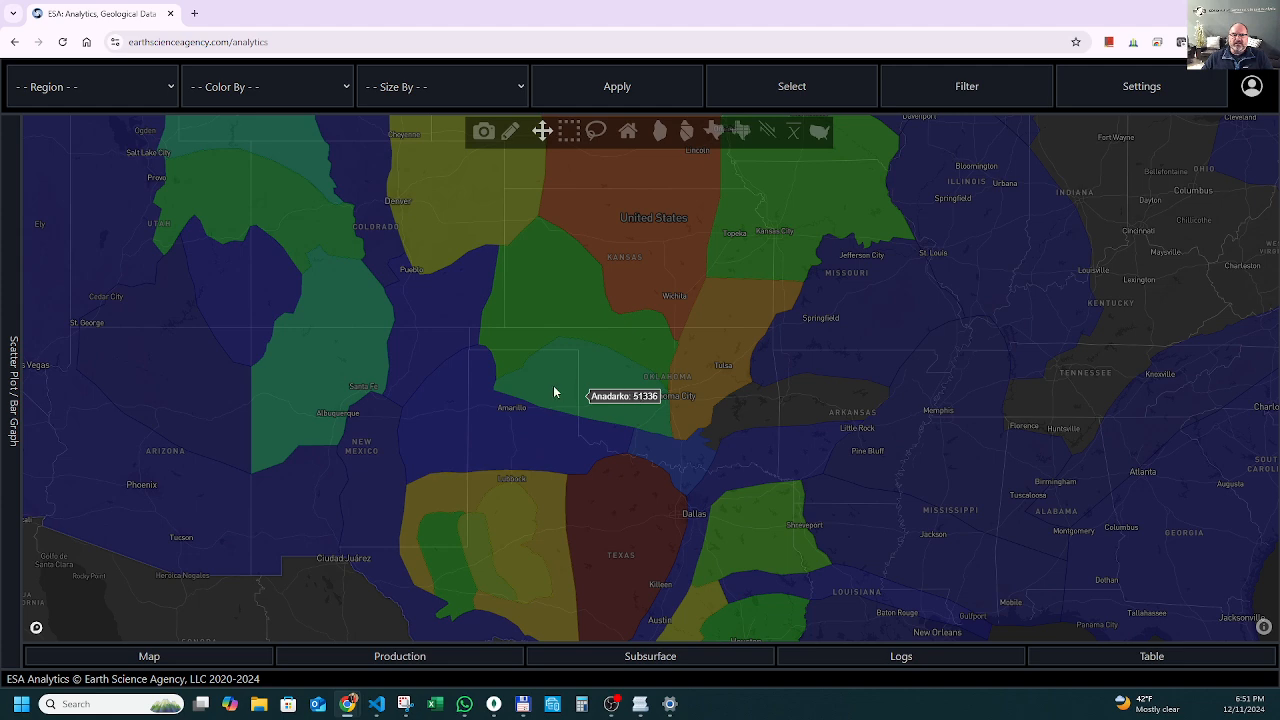
{"action": "mouse_move", "coordinate": [543, 297]}
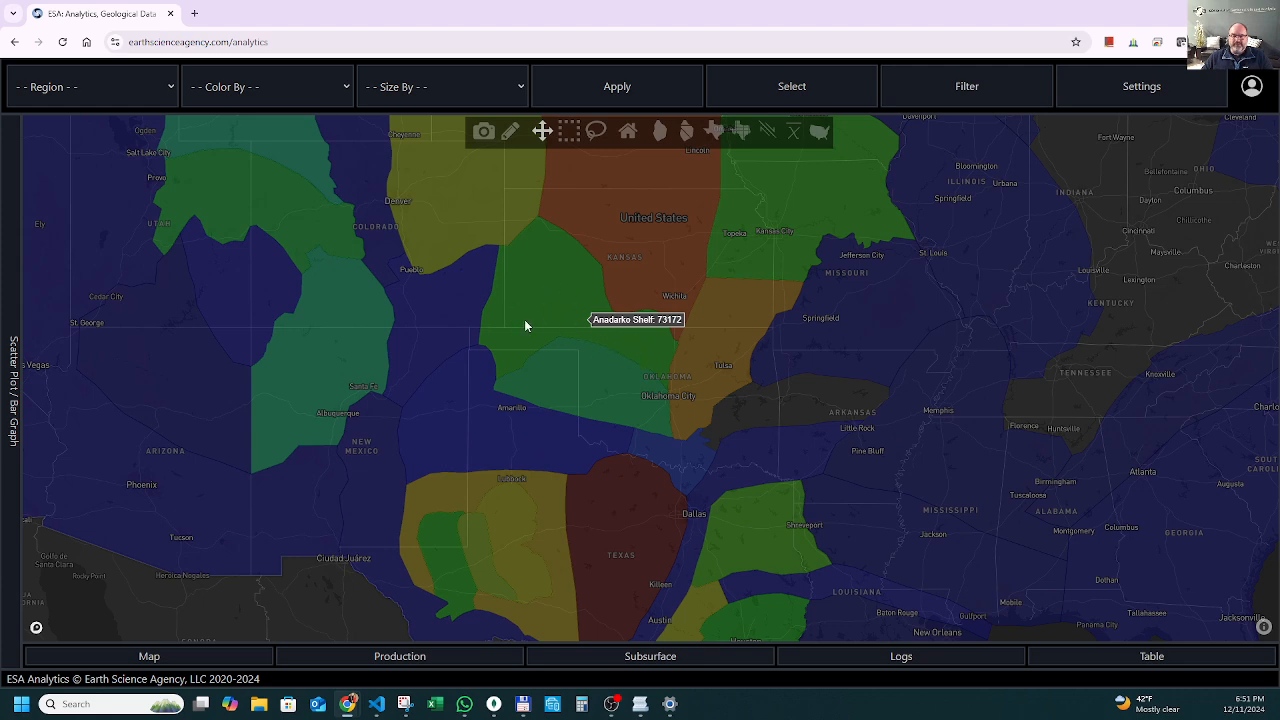
{"action": "left_click", "coordinate": [97, 90]}
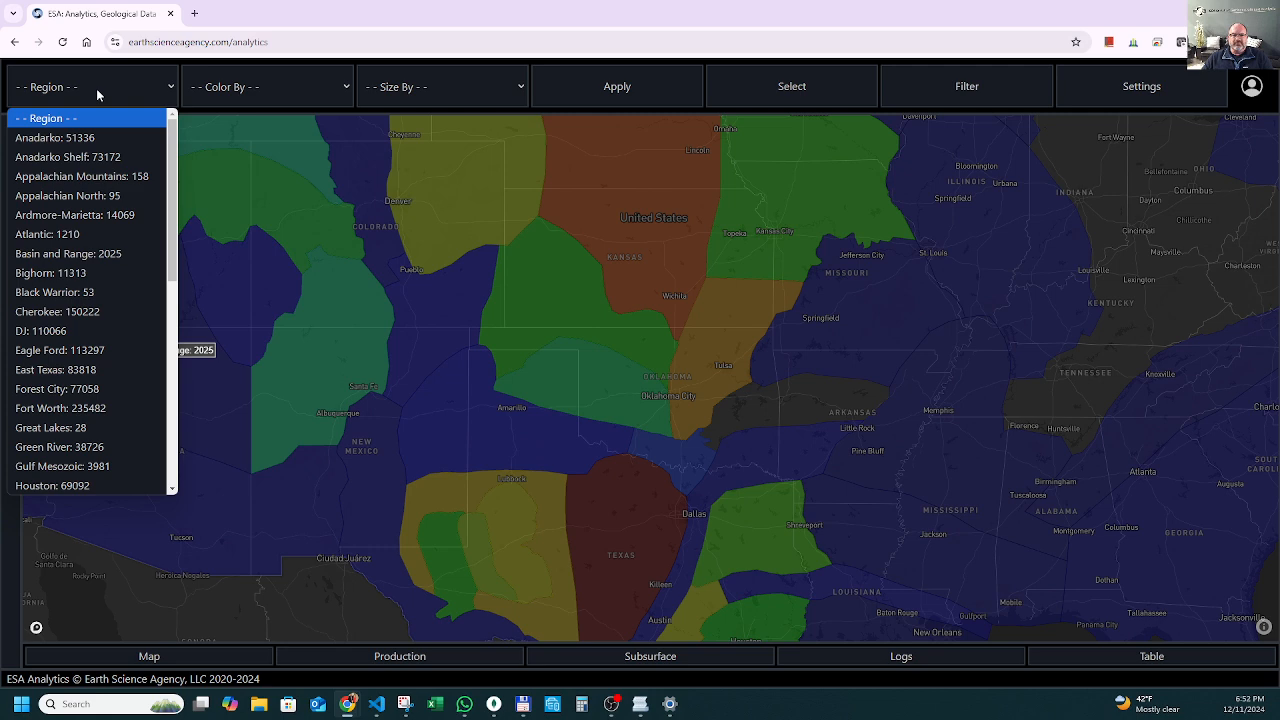
{"action": "left_click", "coordinate": [110, 157]}
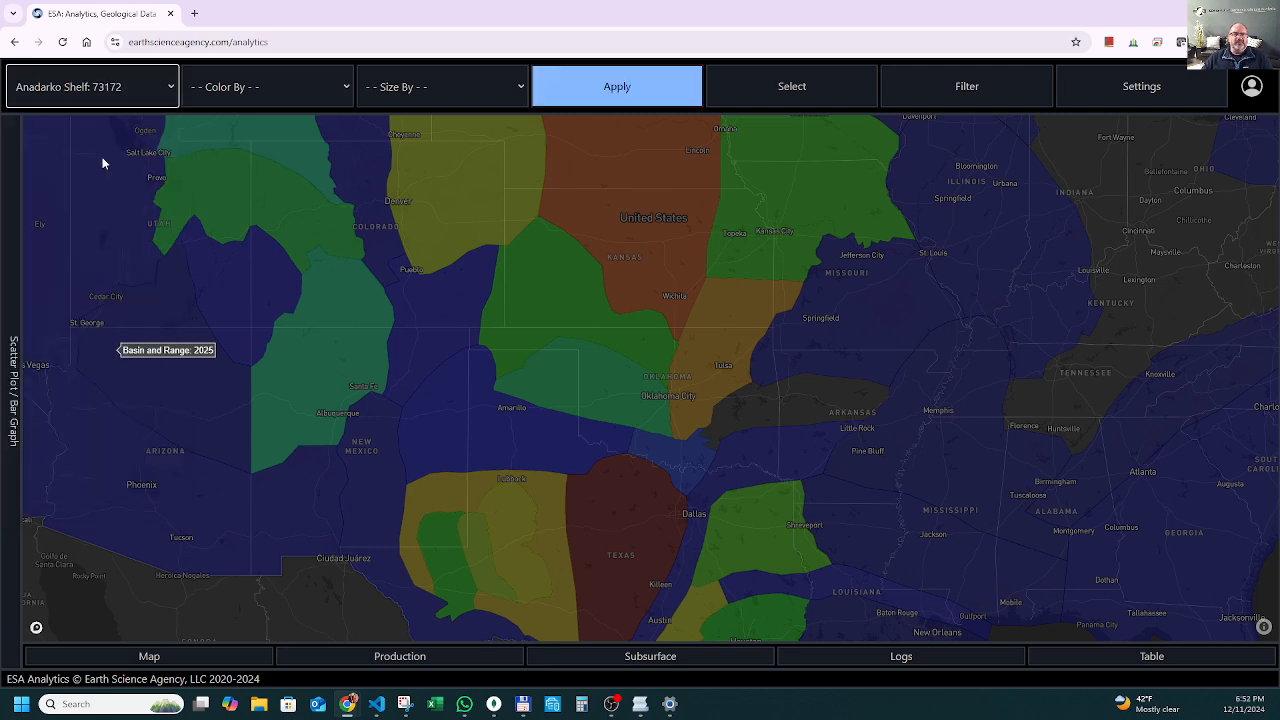
{"action": "left_click", "coordinate": [594, 91]}
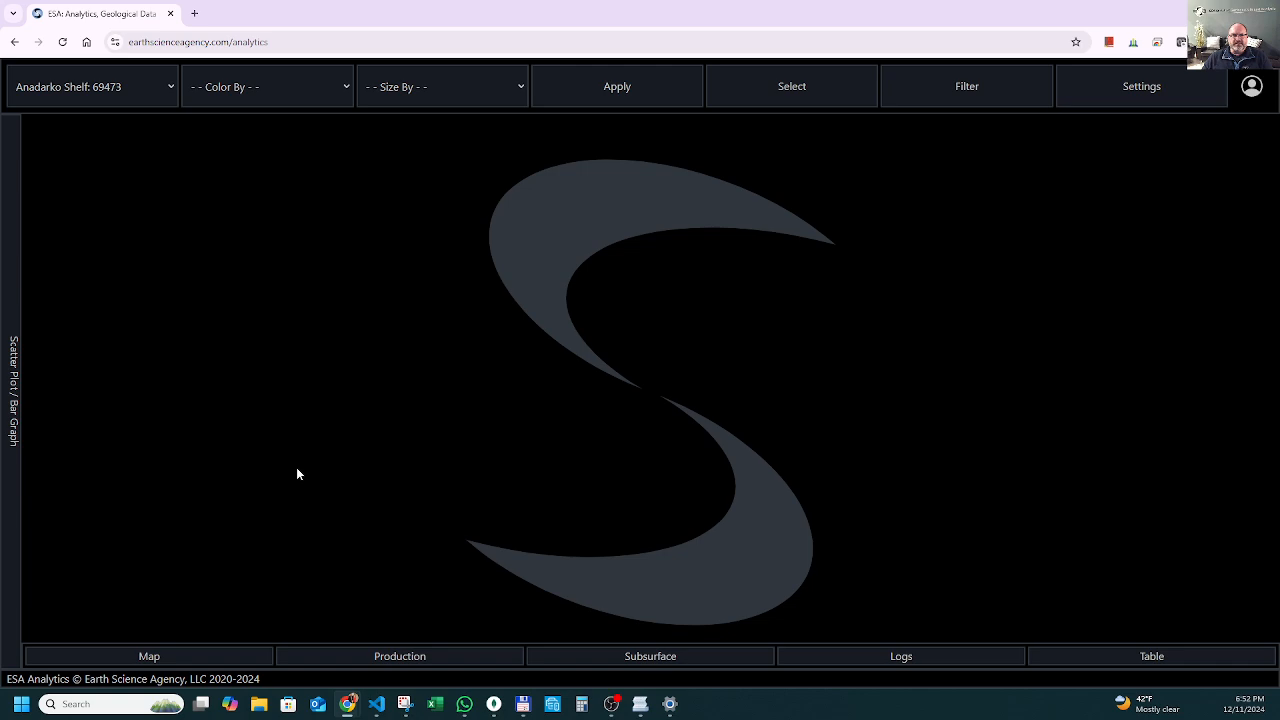
Open the map for the loaded region and examine the distribution of the Anadarko Shelf wells.
{"action": "left_click", "coordinate": [200, 656]}
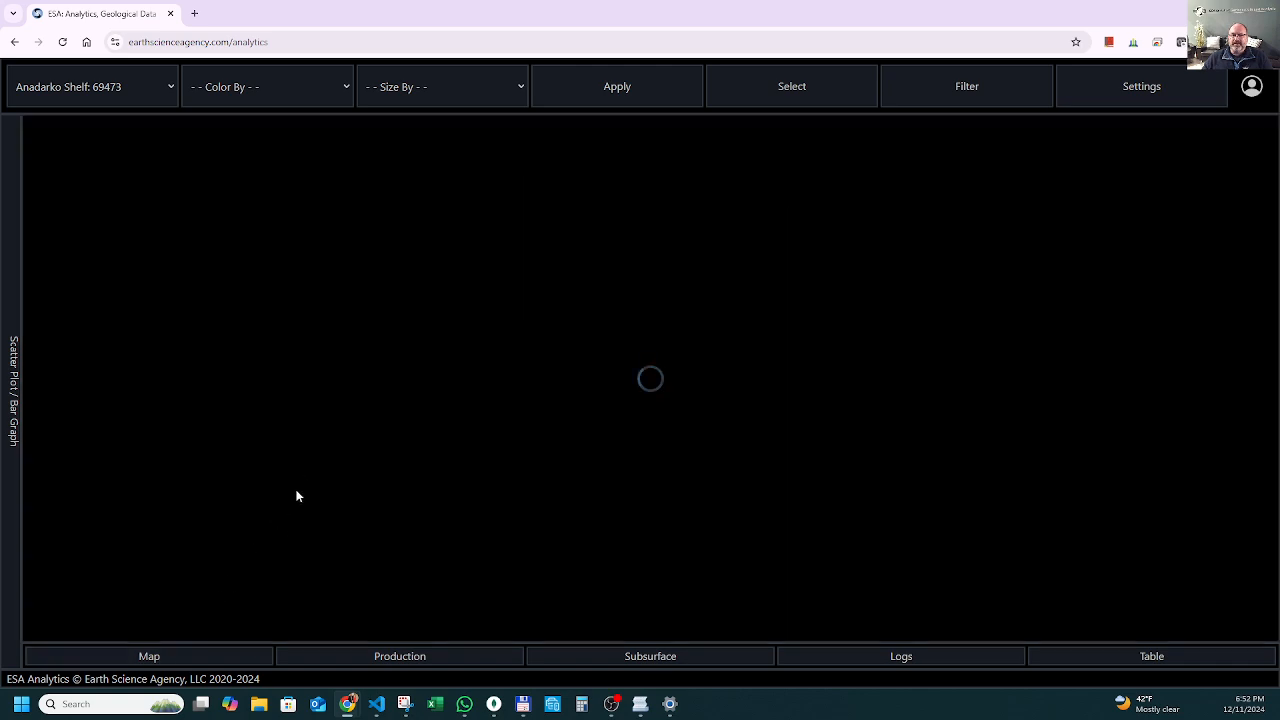
{"action": "scroll", "coordinate": [696, 415], "scroll_direction": "up", "scroll_amount": 4}
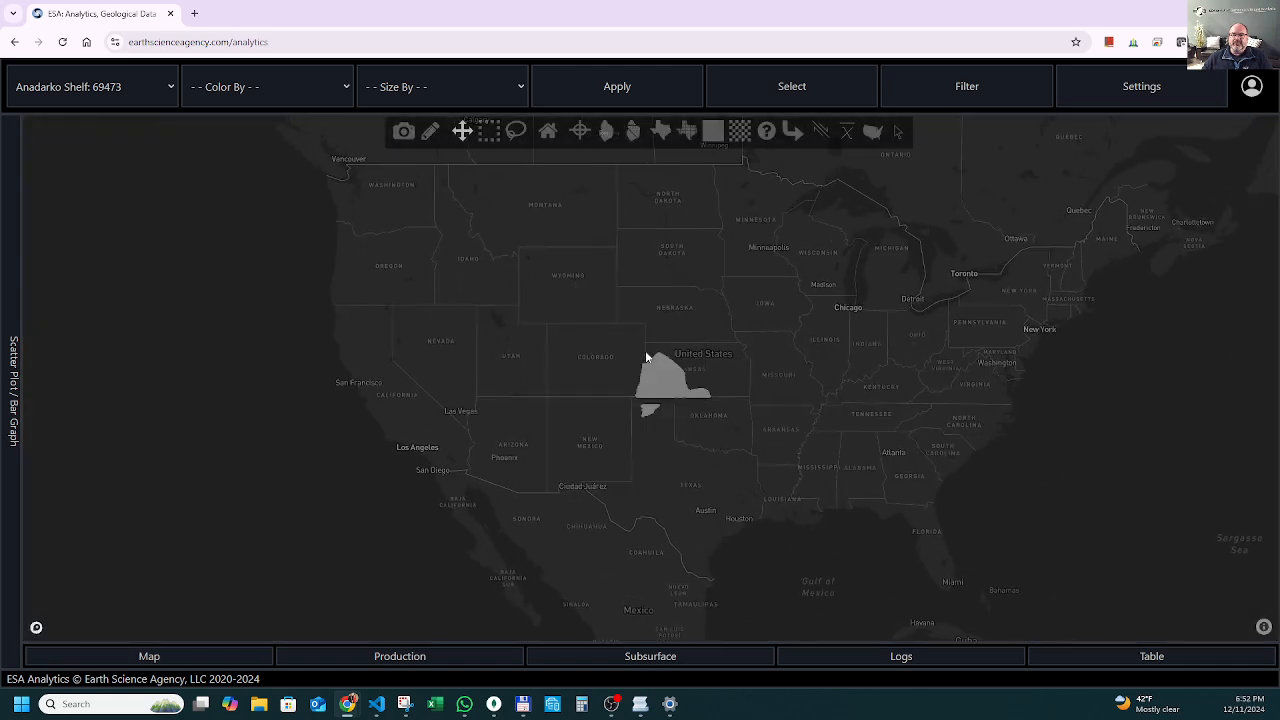
{"action": "scroll", "coordinate": [714, 378], "scroll_direction": "up", "scroll_amount": 3}
{"action": "scroll", "coordinate": [665, 489], "scroll_direction": "up", "scroll_amount": 1}
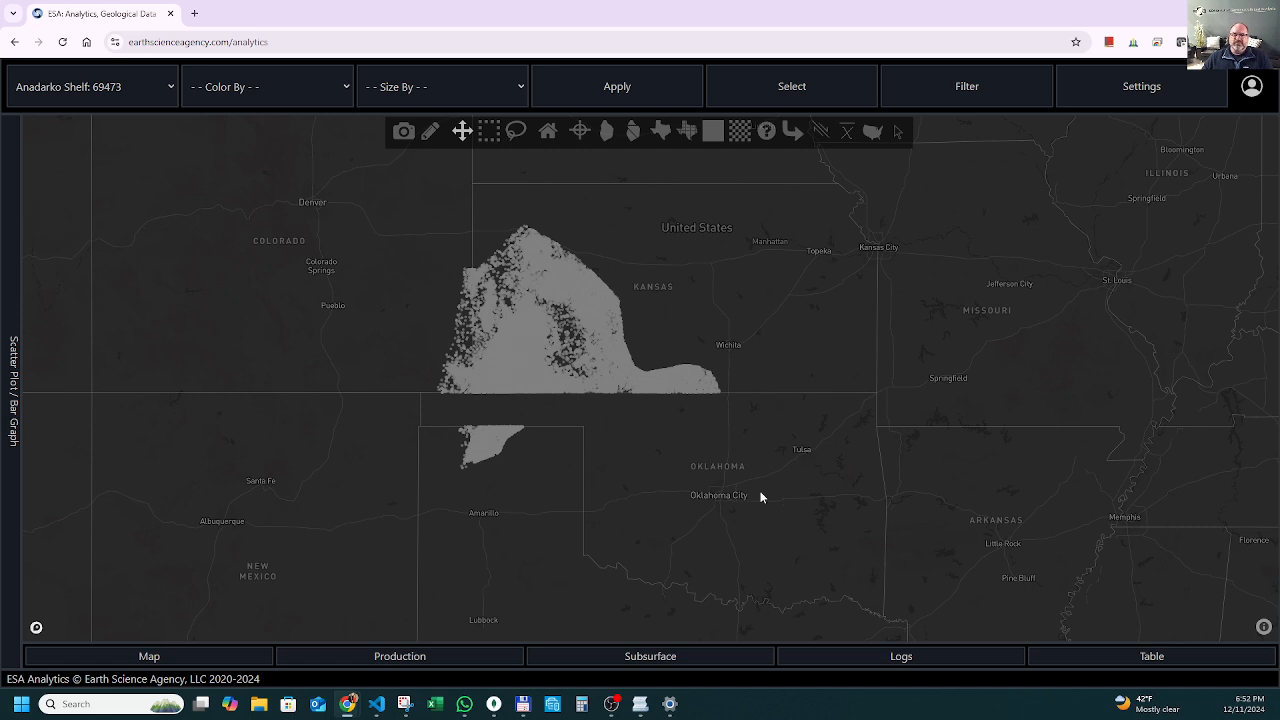
{"action": "scroll", "coordinate": [618, 462], "scroll_direction": "up", "scroll_amount": 1}
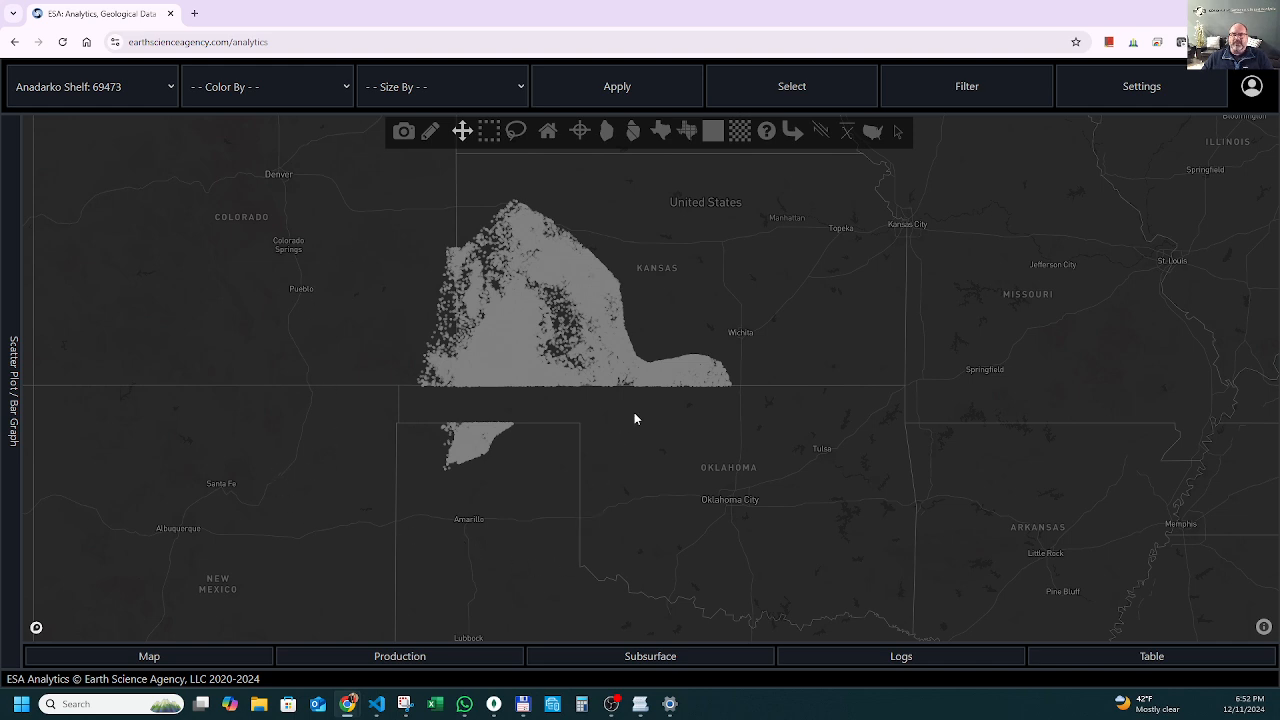
{"action": "scroll", "coordinate": [722, 235], "scroll_direction": "up", "scroll_amount": 2}
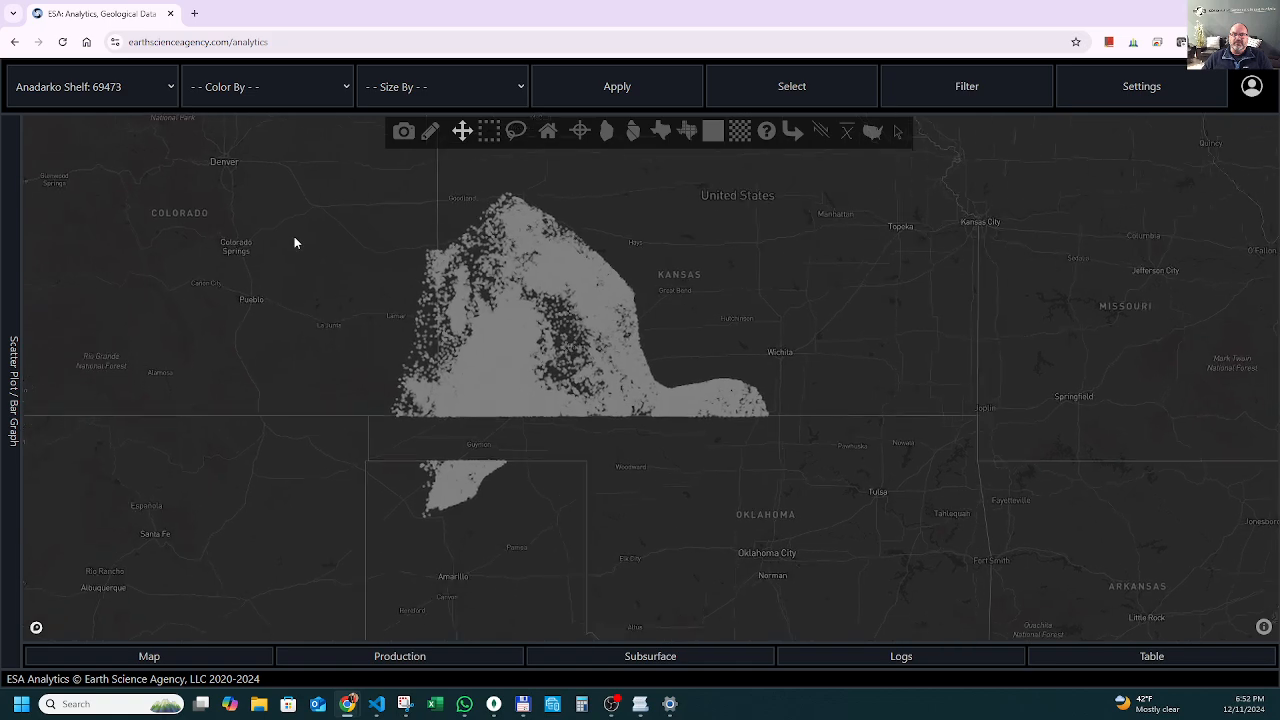
{"action": "scroll", "coordinate": [294, 240], "scroll_direction": "up", "scroll_amount": 1}
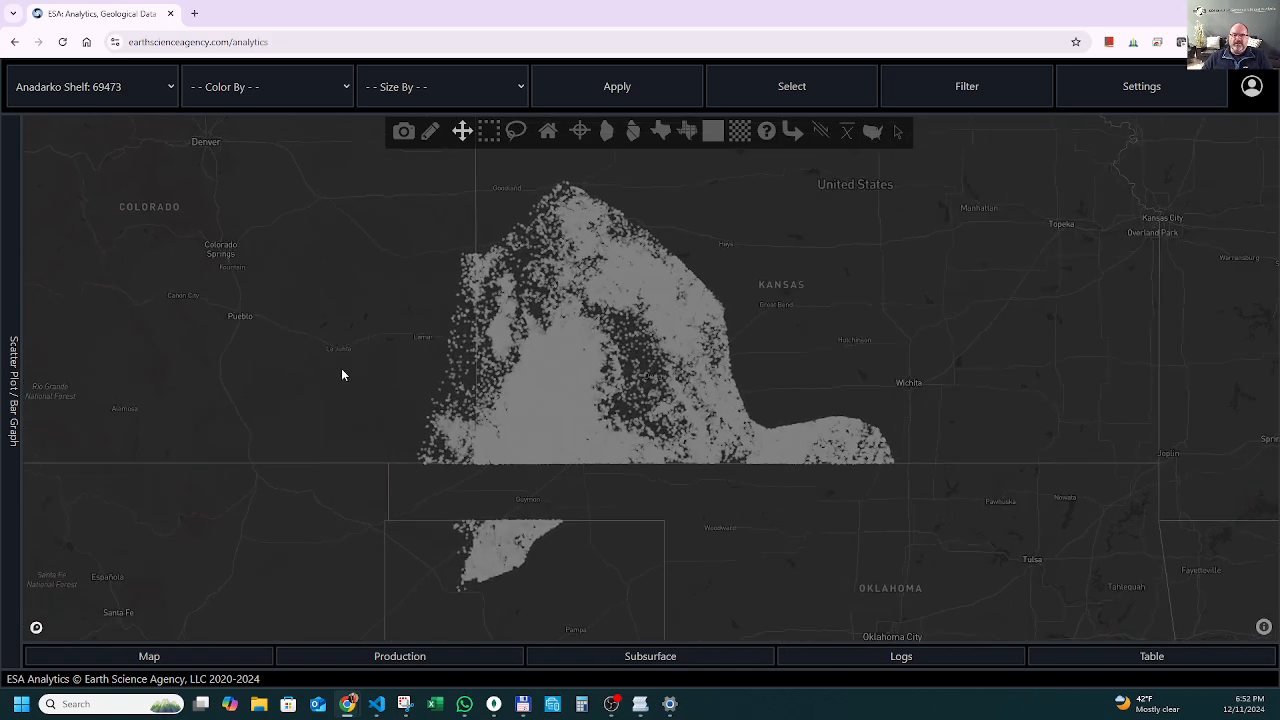
Inspect the details of individual wells in the dense southwestern Kansas area, then return to the whole well field.
{"action": "mouse_move", "coordinate": [539, 392]}
{"action": "scroll", "coordinate": [540, 390], "scroll_direction": "up", "scroll_amount": 4}
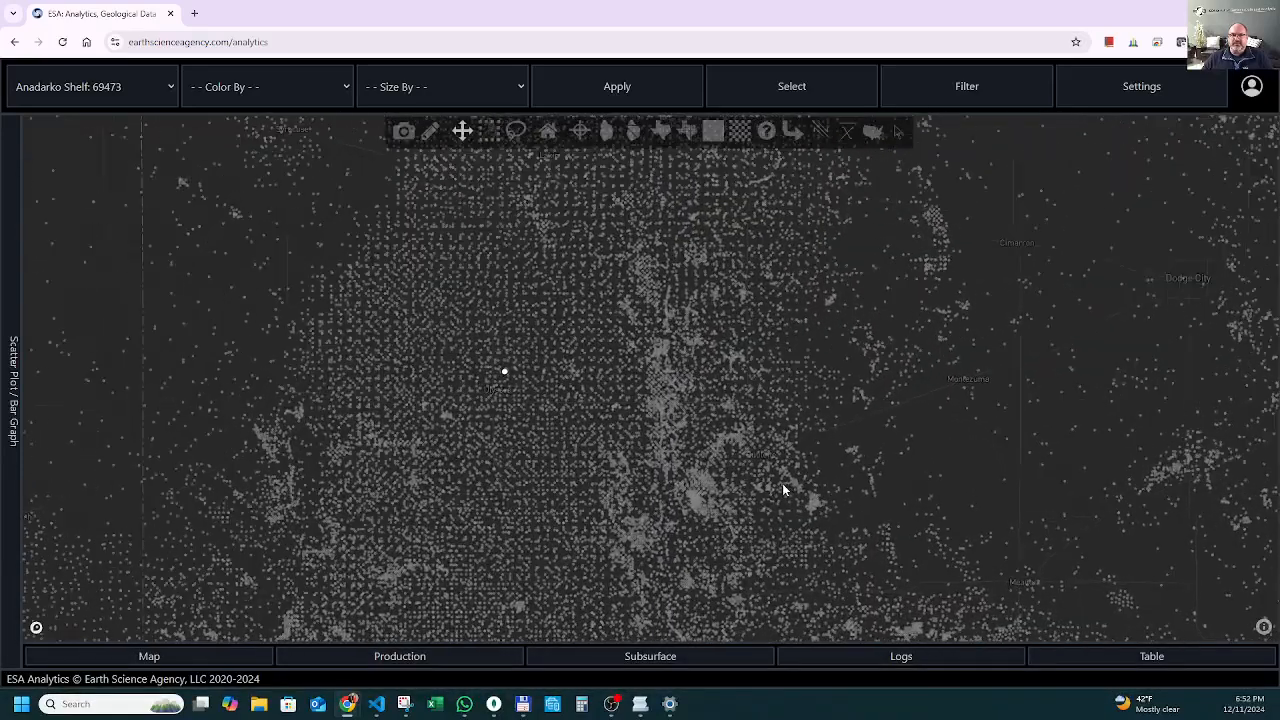
{"action": "scroll", "coordinate": [745, 462], "scroll_direction": "up", "scroll_amount": 2}
{"action": "mouse_move", "coordinate": [666, 535]}
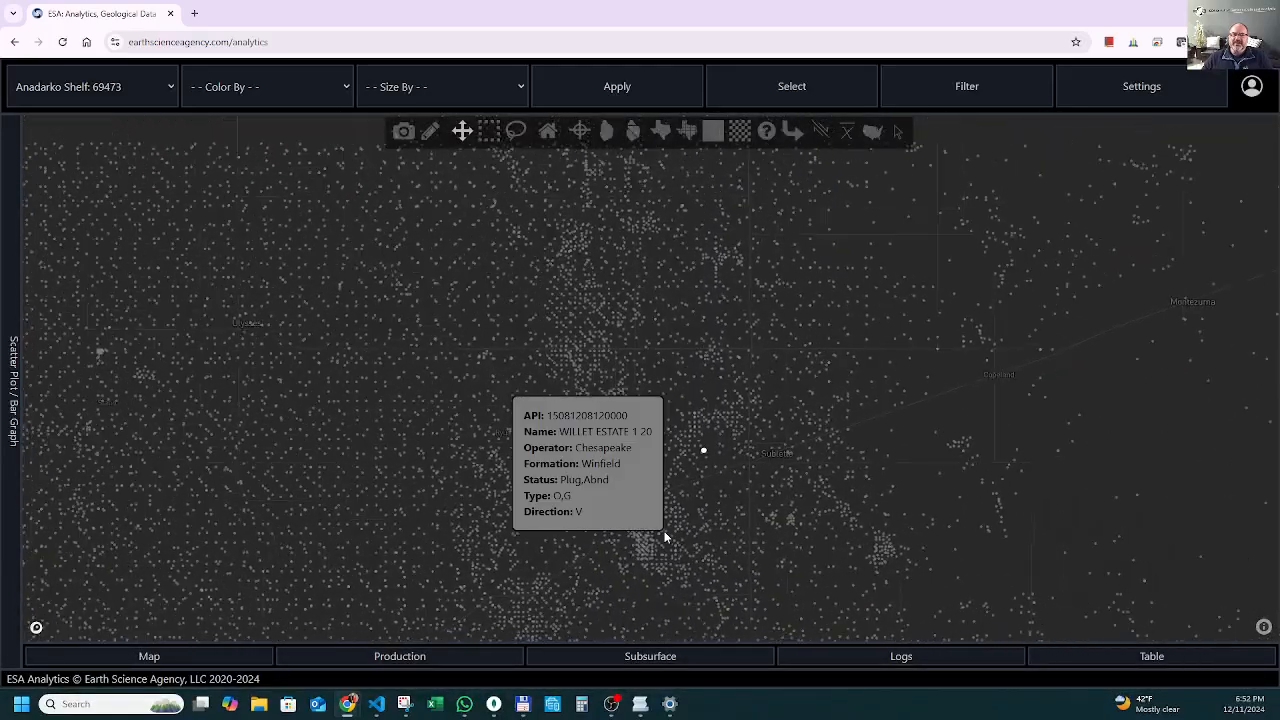
{"action": "scroll", "coordinate": [666, 535], "scroll_direction": "down", "scroll_amount": 5}
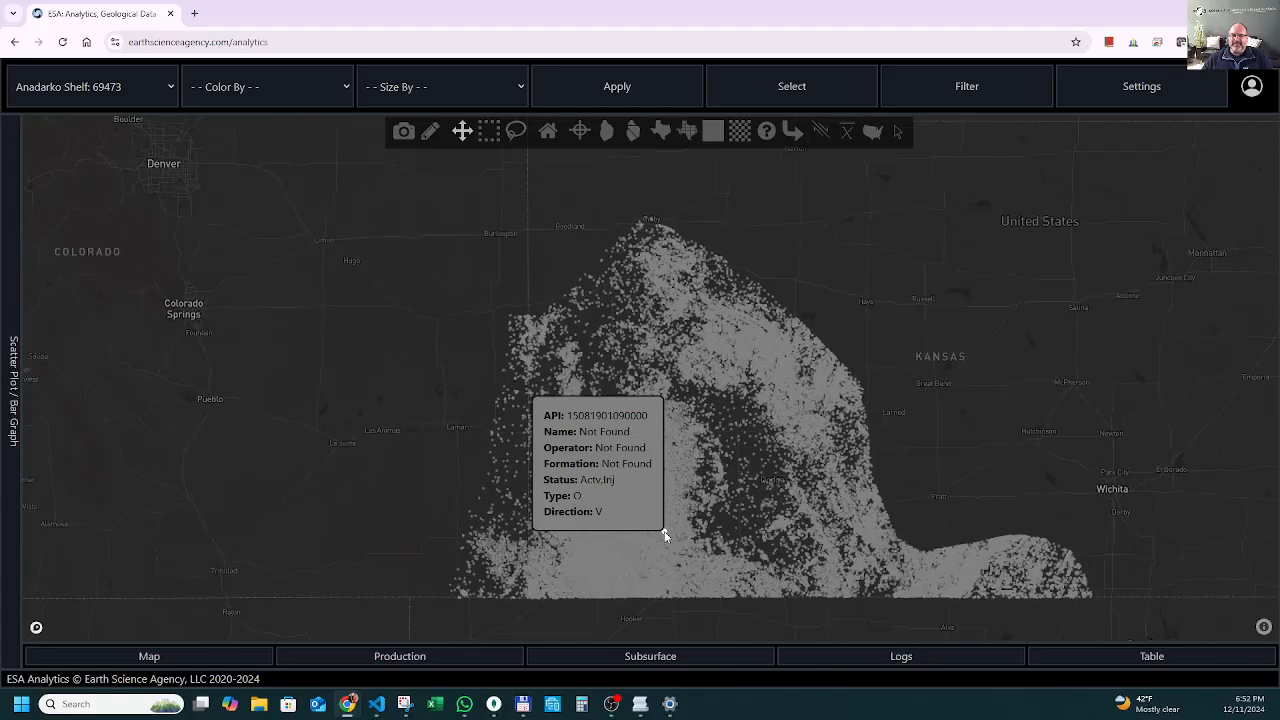
{"action": "scroll", "coordinate": [289, 430], "scroll_direction": "down", "scroll_amount": 1}
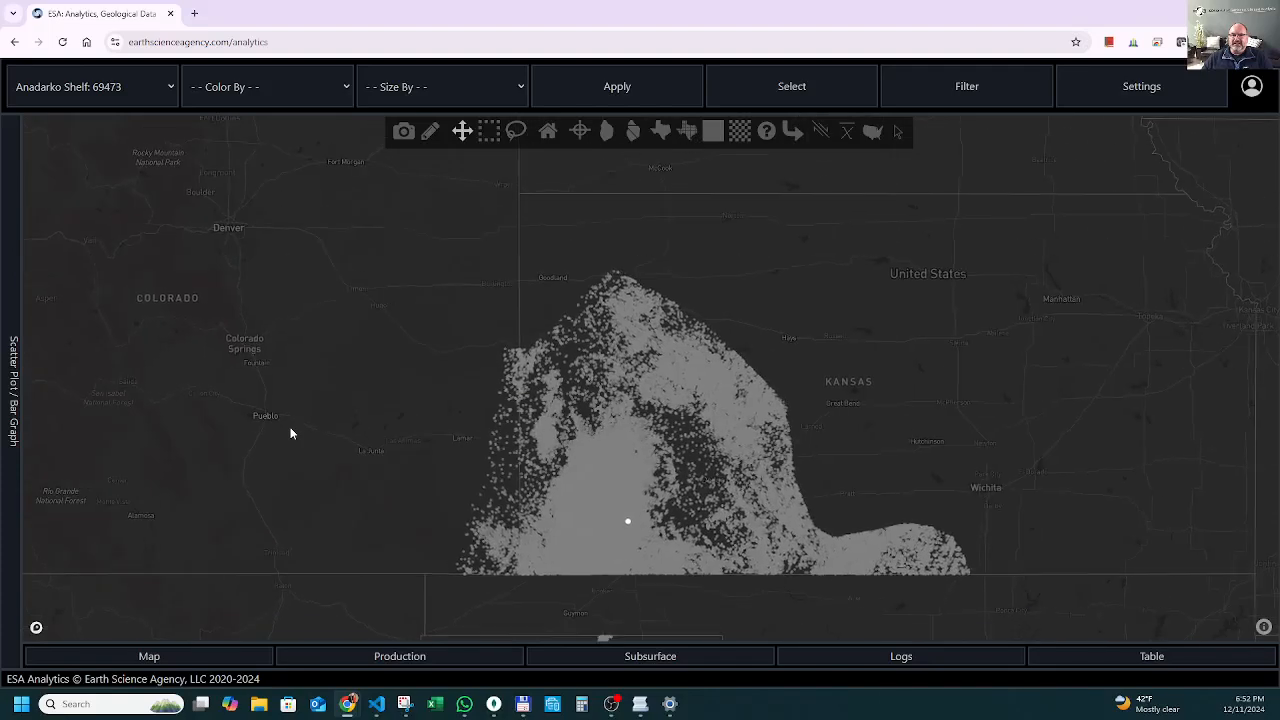
{"action": "scroll", "coordinate": [289, 431], "scroll_direction": "down", "scroll_amount": 1}
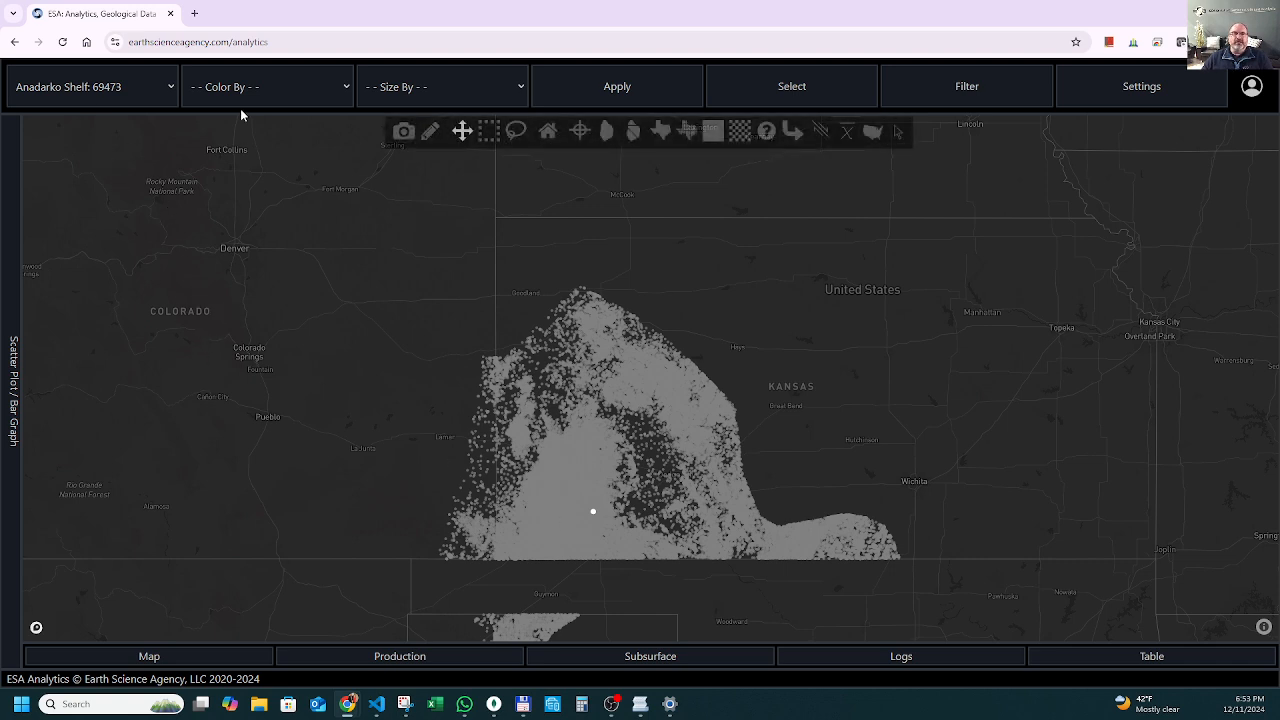
Color the Anadarko Shelf wells by Formation.
{"action": "left_click", "coordinate": [268, 87]}
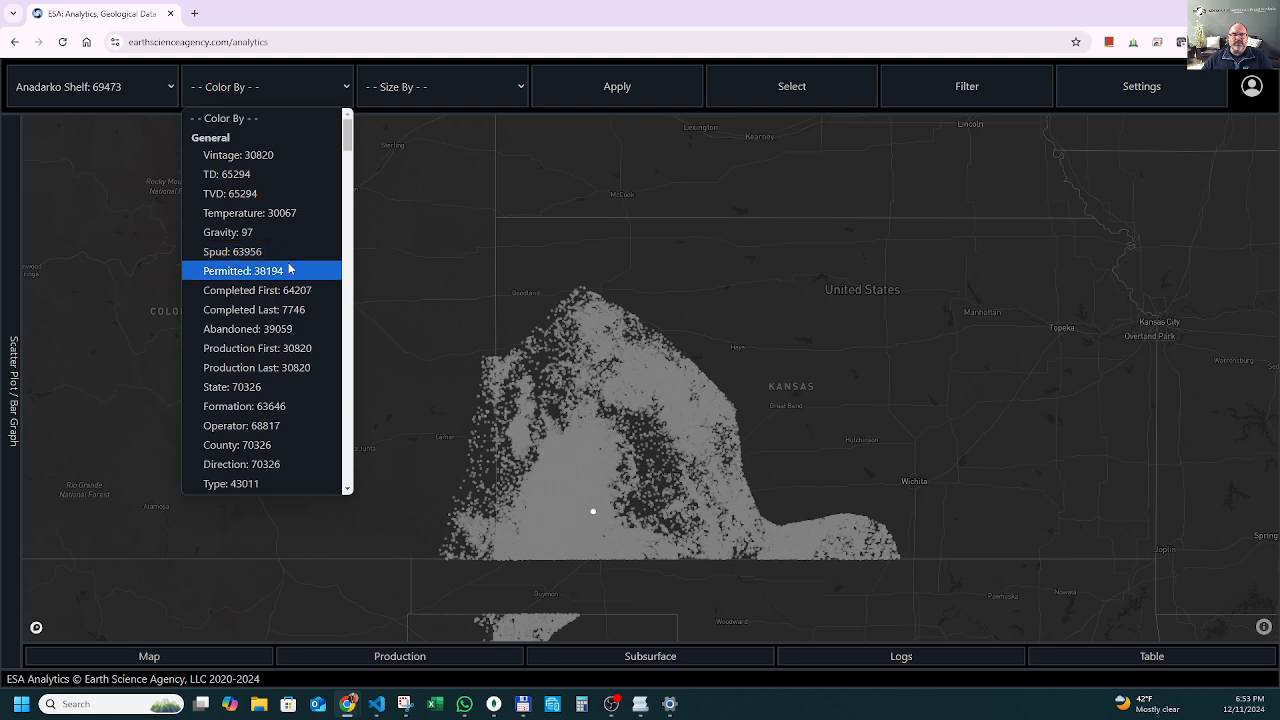
{"action": "left_click", "coordinate": [266, 406]}
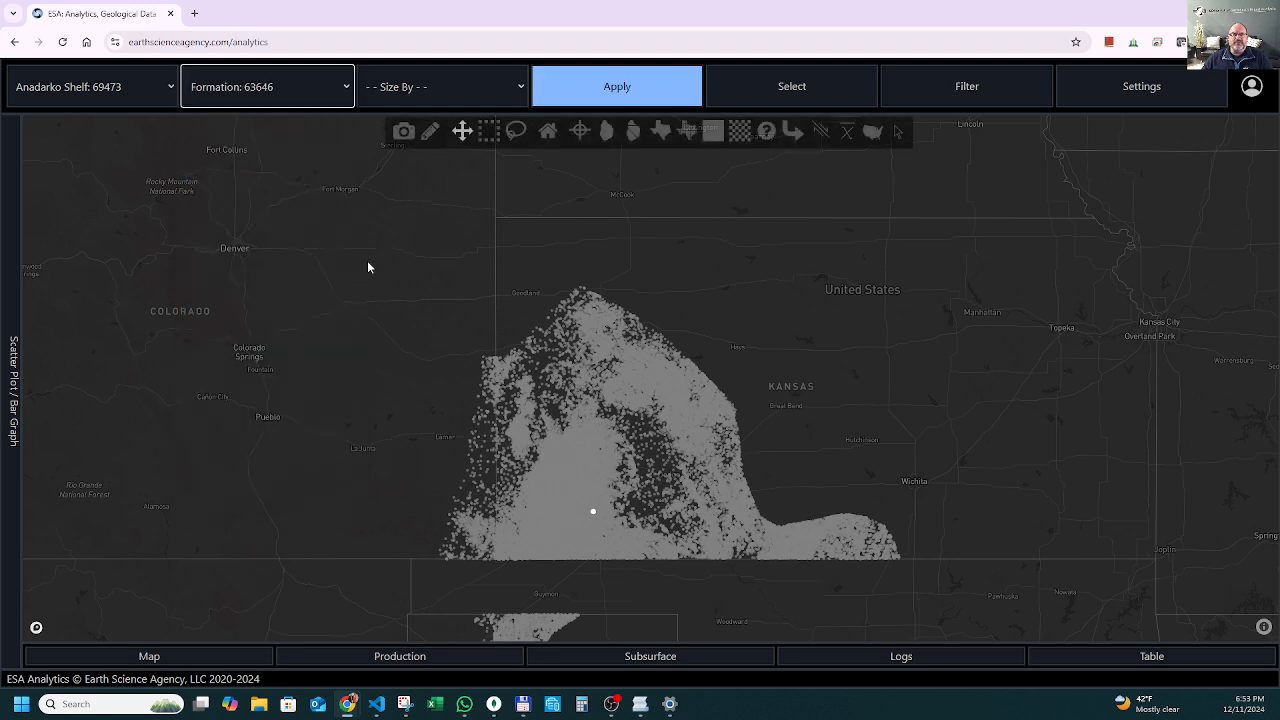
{"action": "left_click", "coordinate": [617, 86]}
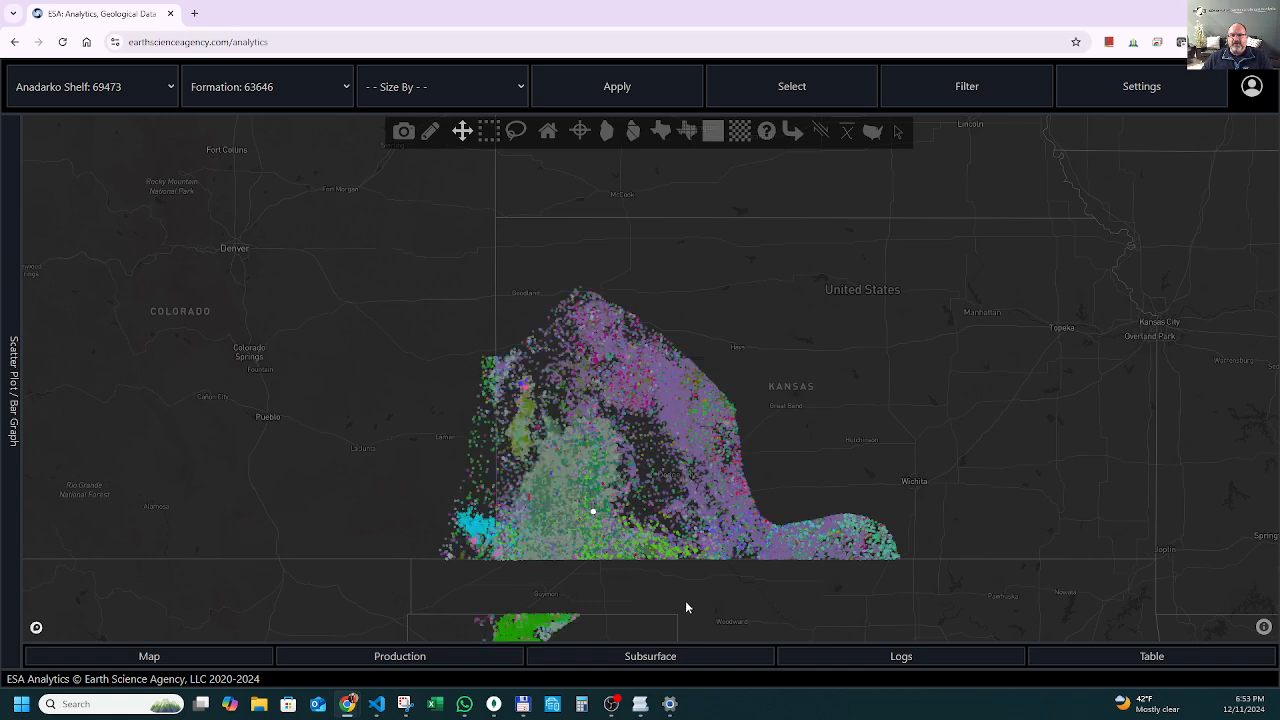
Check the formations of wells in the differently colored clusters and open the scatter plot and bar graph beside the map.
{"action": "scroll", "coordinate": [680, 610], "scroll_direction": "up", "scroll_amount": 2}
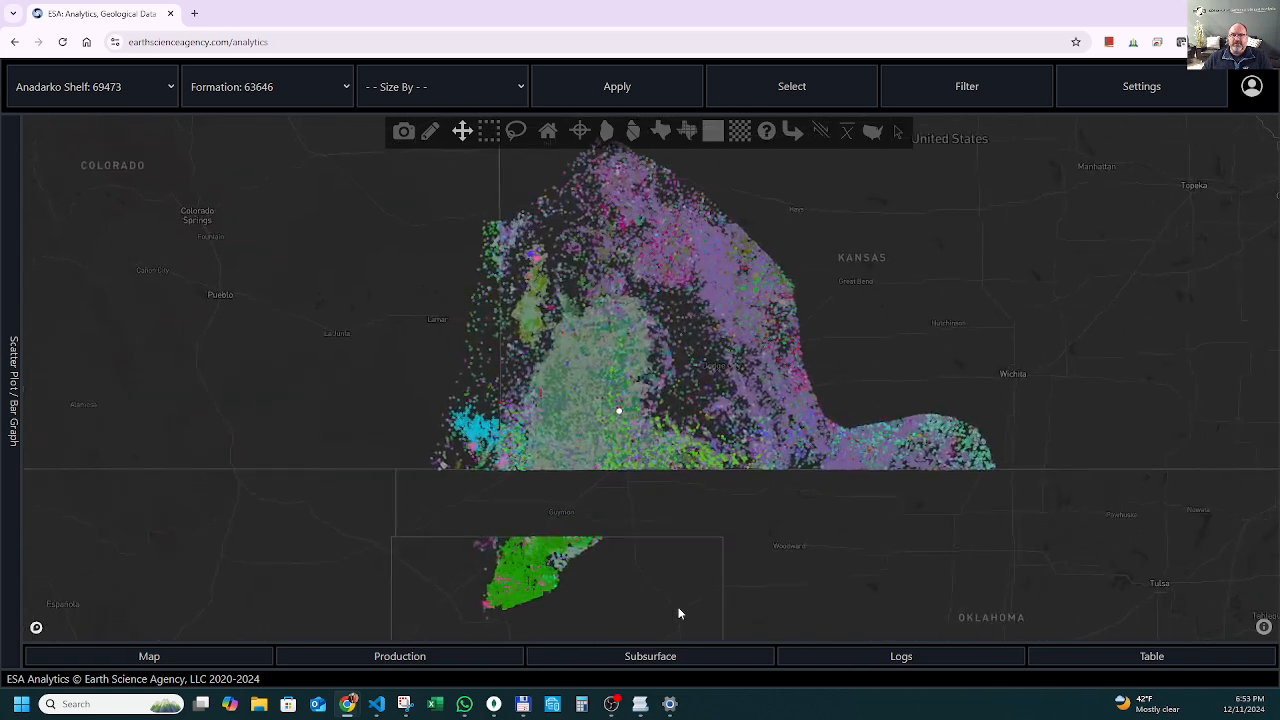
{"action": "scroll", "coordinate": [679, 613], "scroll_direction": "down", "scroll_amount": 1}
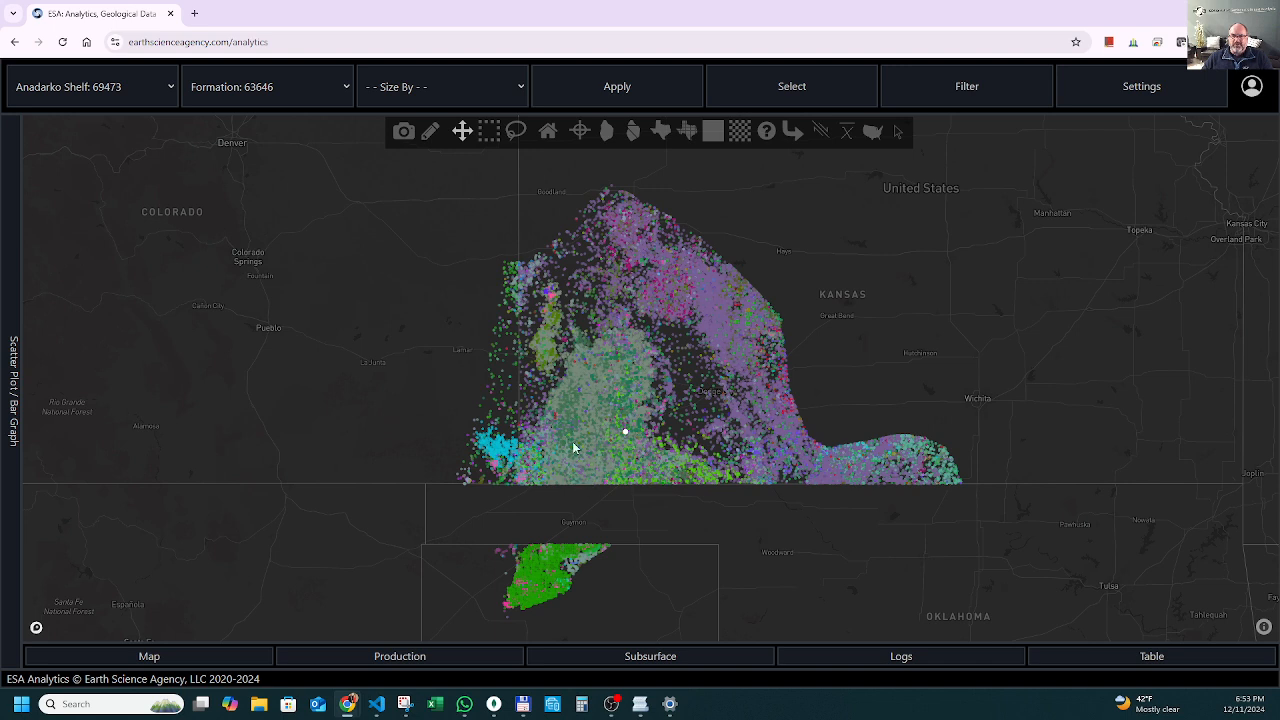
{"action": "mouse_move", "coordinate": [561, 579]}
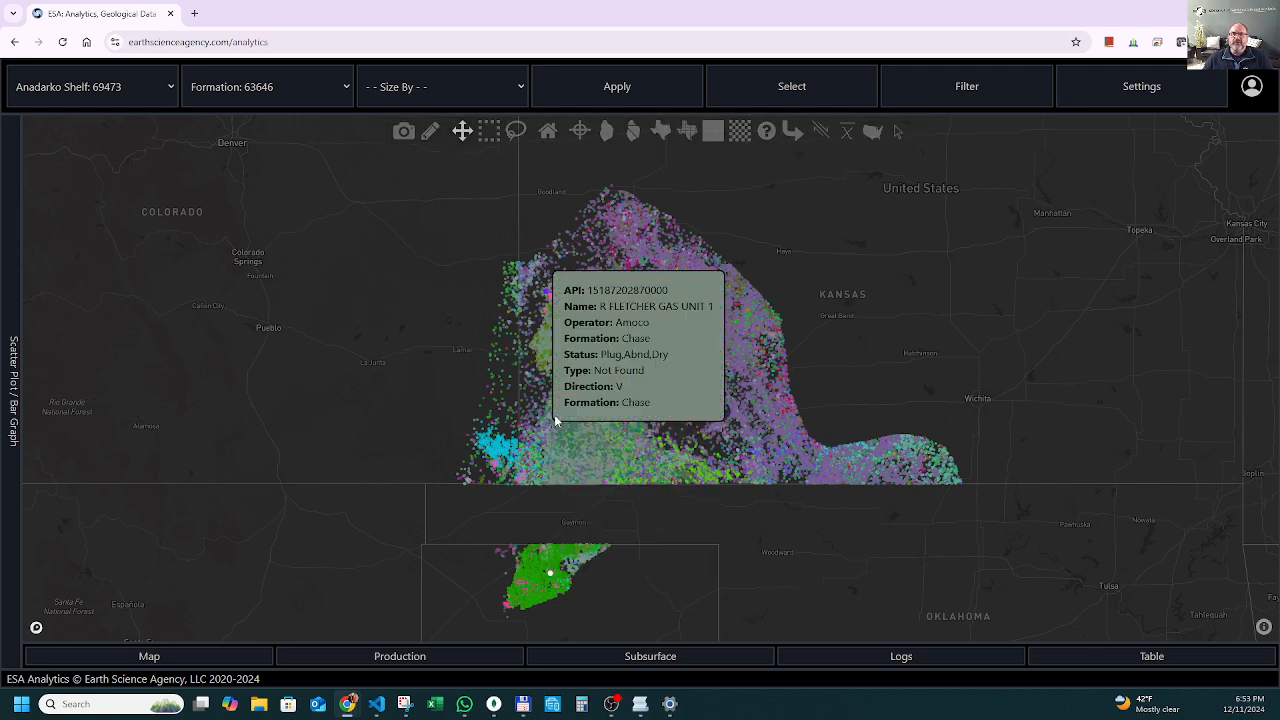
{"action": "mouse_move", "coordinate": [590, 397]}
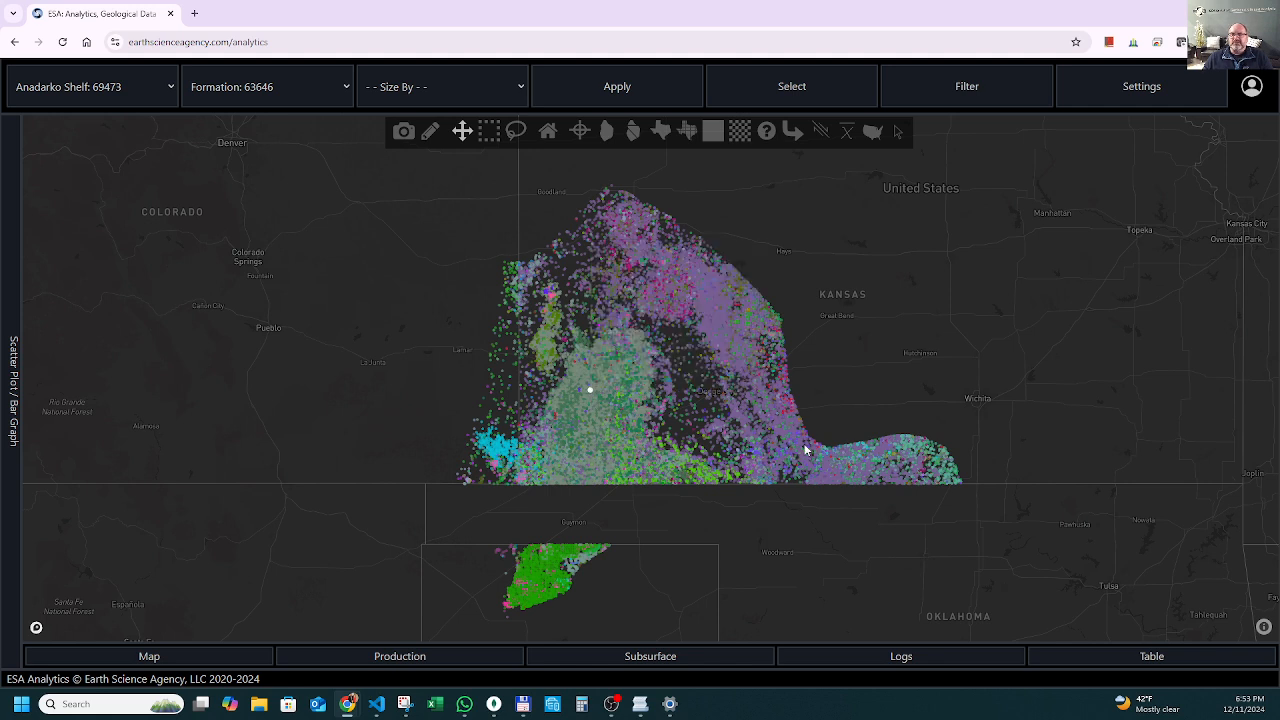
{"action": "mouse_move", "coordinate": [800, 451]}
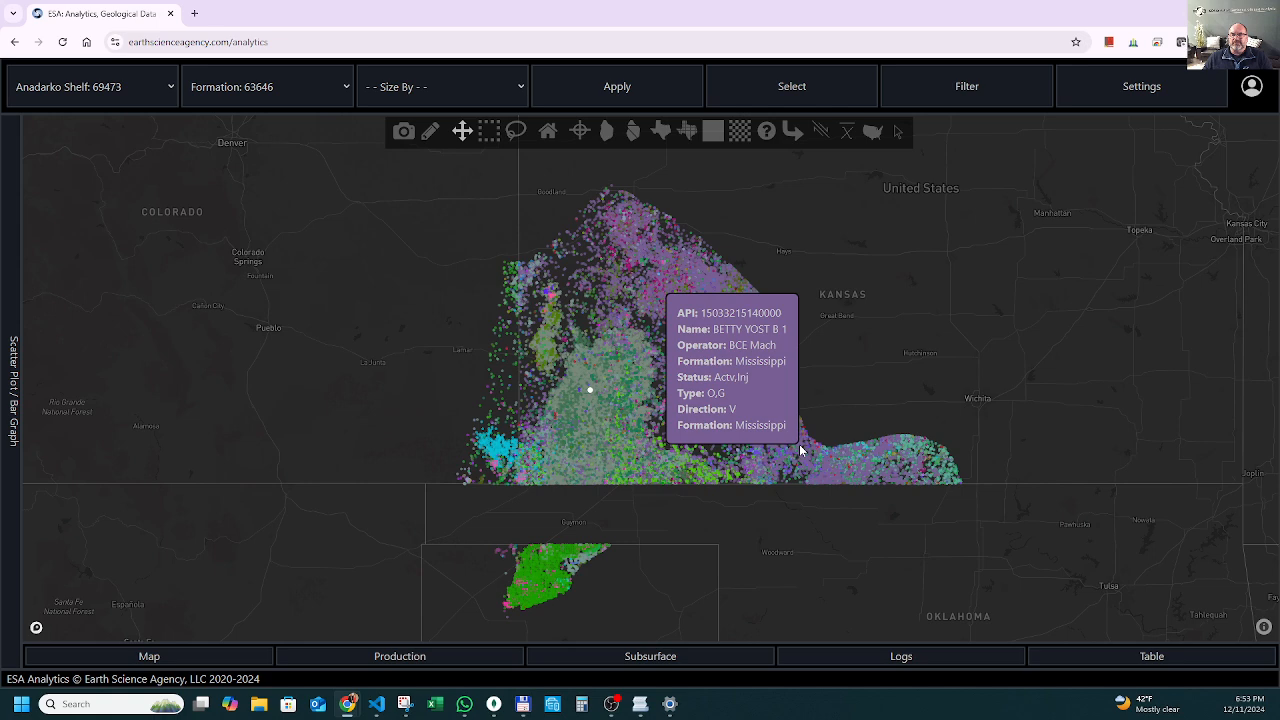
{"action": "left_click", "coordinate": [7, 517]}
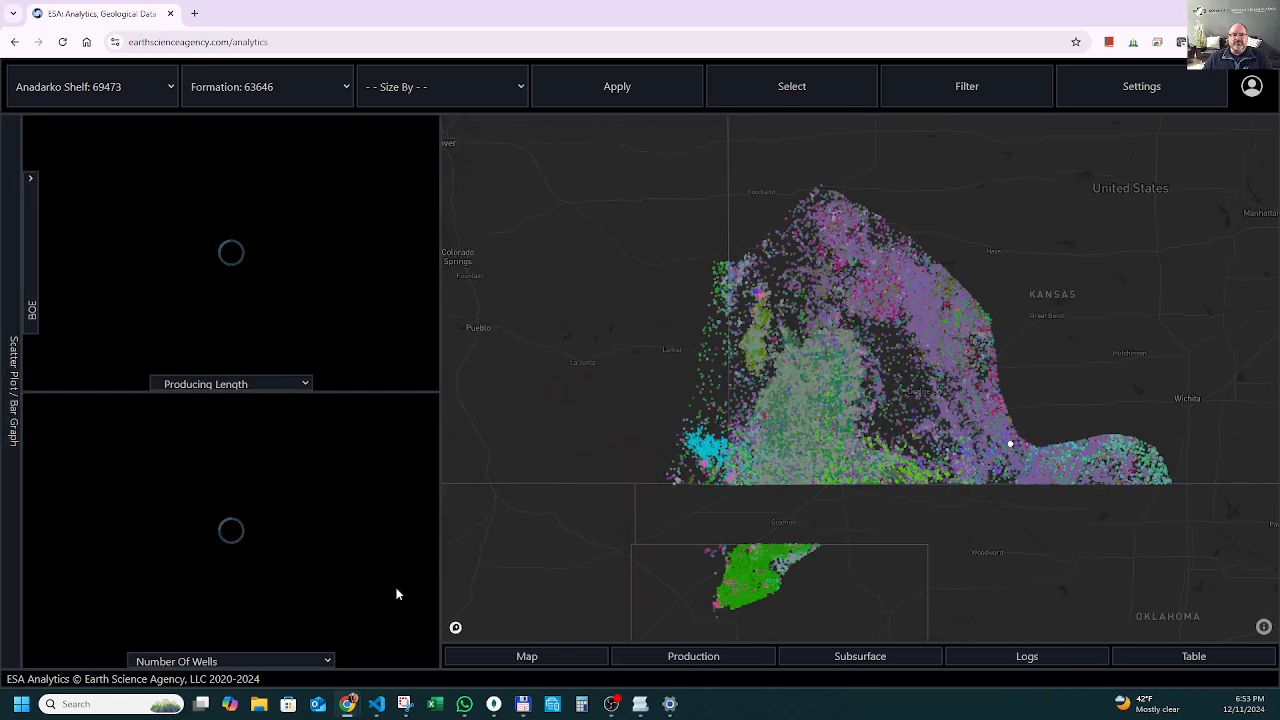
Zoom the bar graph in on the leading formations and the scatter plot on its dense lower range of points.
{"action": "left_click", "coordinate": [320, 411]}
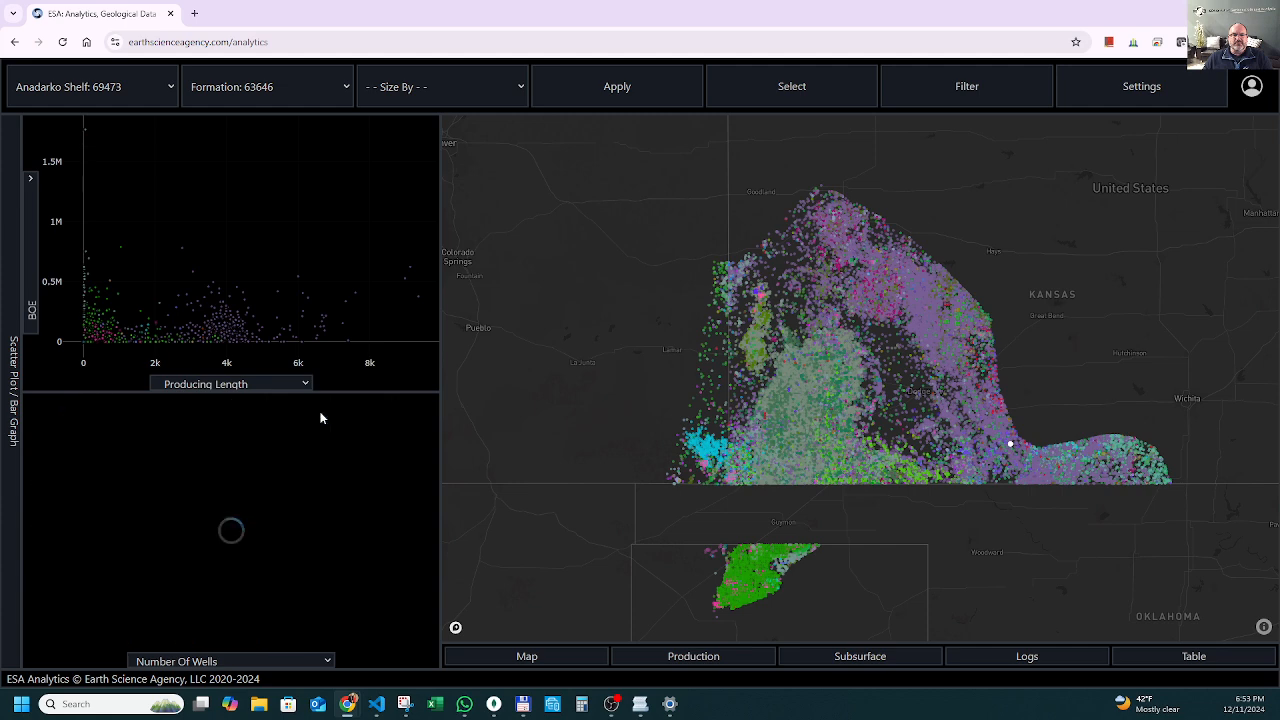
{"action": "left_click_drag", "start_coordinate": [414, 499], "coordinate": [37, 363]}
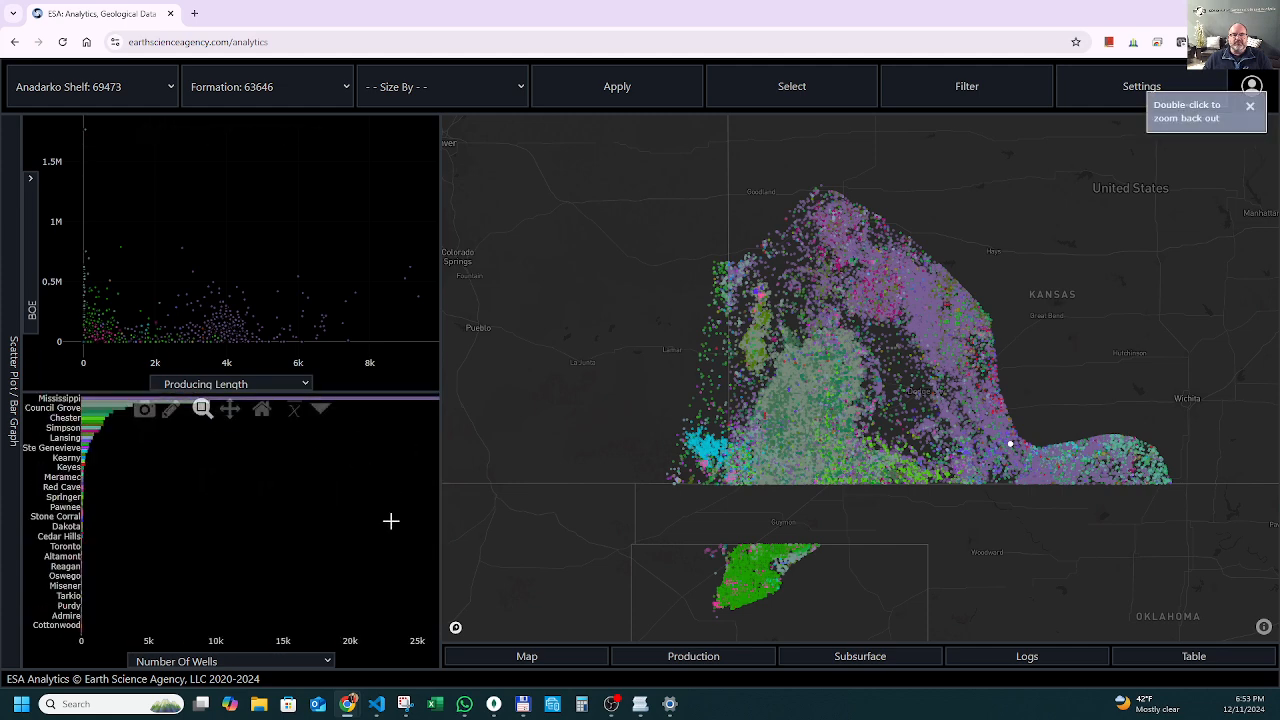
{"action": "left_click_drag", "start_coordinate": [391, 520], "coordinate": [5, 386]}
{"action": "left_click_drag", "start_coordinate": [400, 517], "coordinate": [8, 355]}
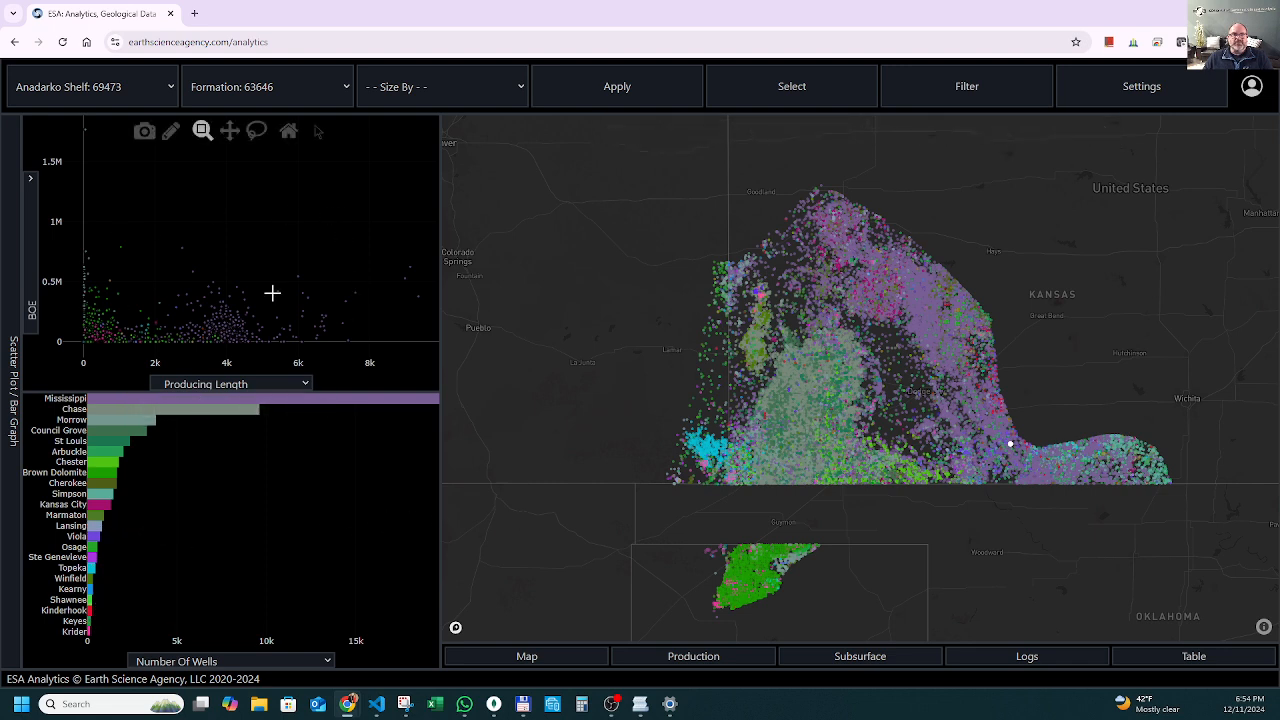
{"action": "left_click_drag", "start_coordinate": [352, 215], "coordinate": [76, 345]}
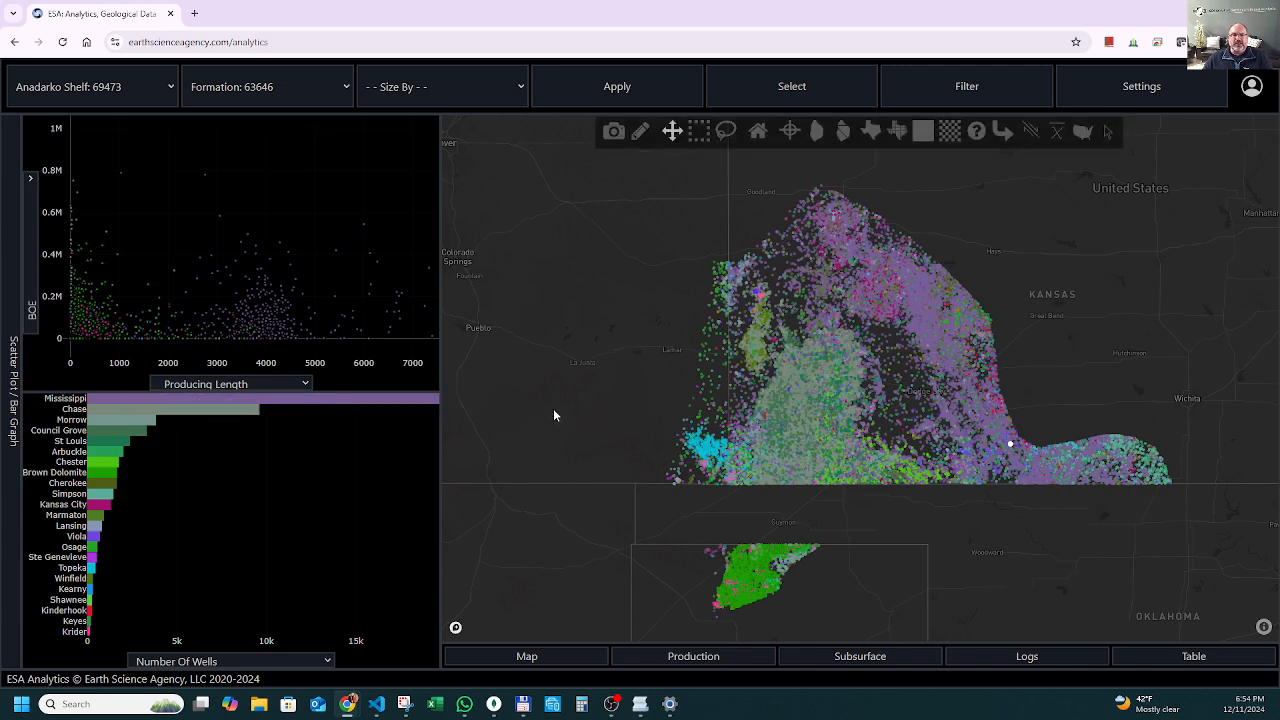
Review the variables available for both scatter plot axes and the bar graph, keeping Producing Length, BOE and Number Of Wells.
{"action": "left_click", "coordinate": [239, 384]}
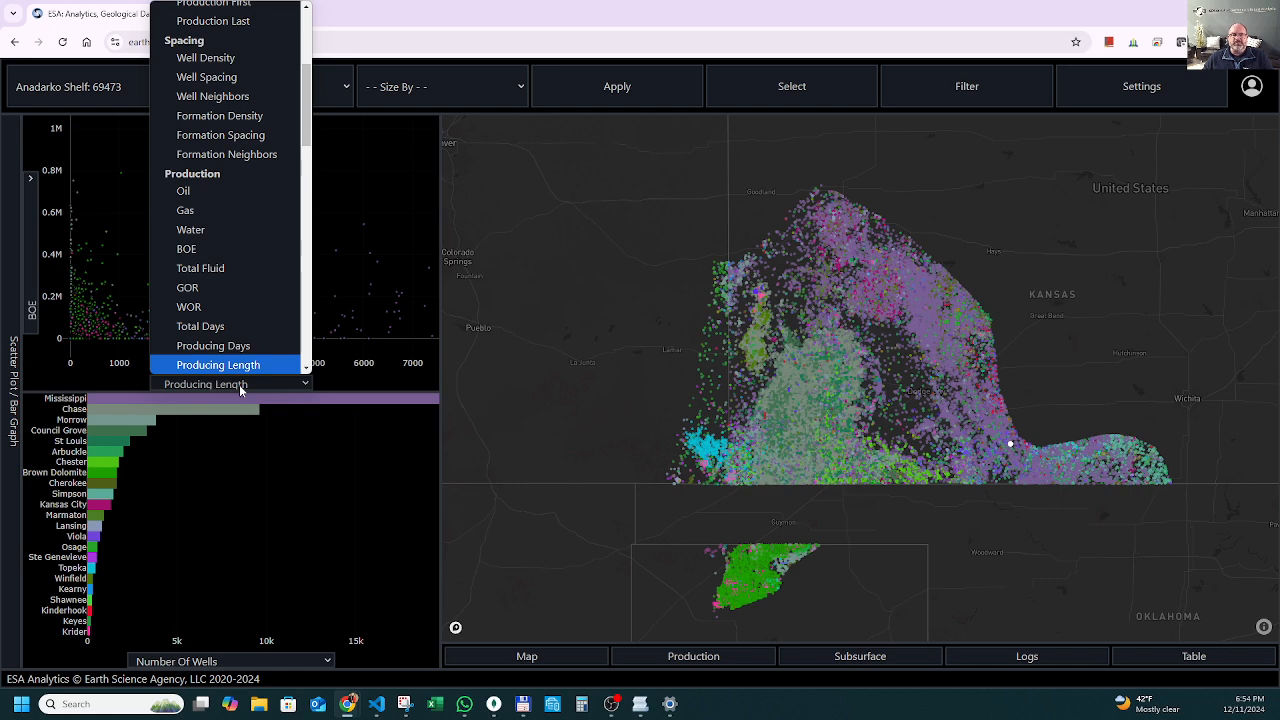
{"action": "left_click", "coordinate": [533, 262]}
{"action": "left_click", "coordinate": [30, 311]}
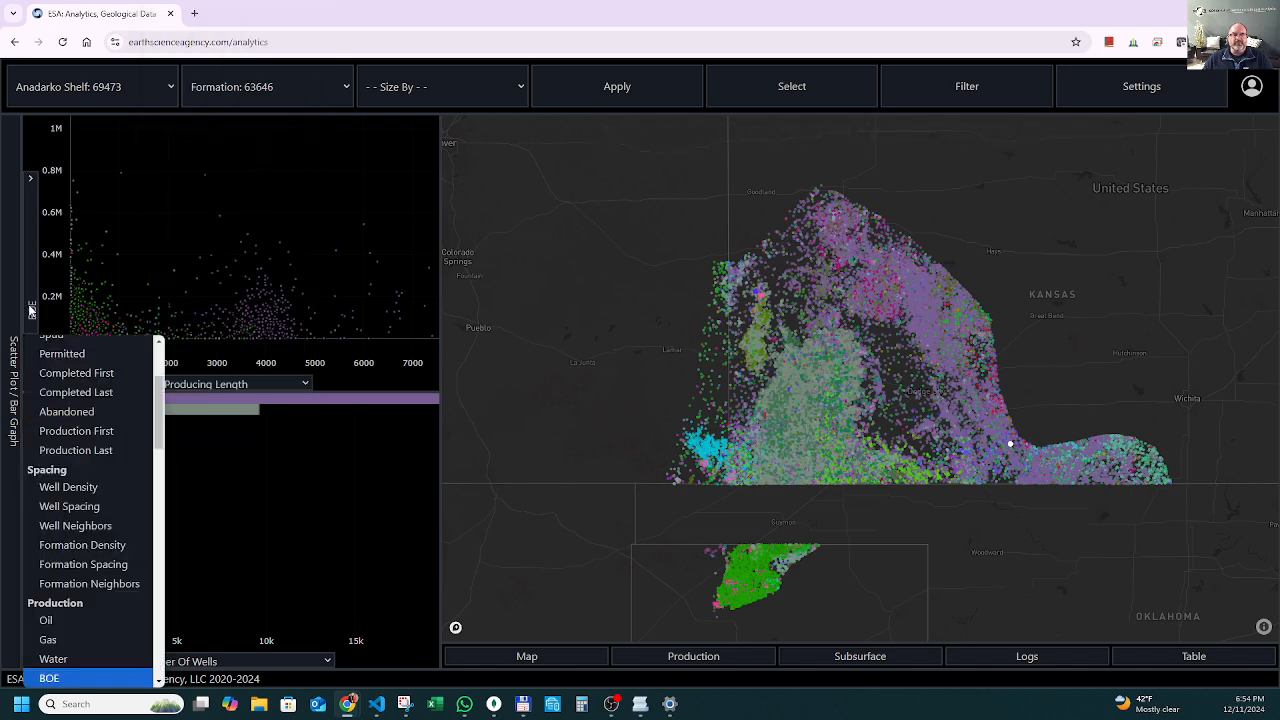
{"action": "left_click", "coordinate": [606, 349]}
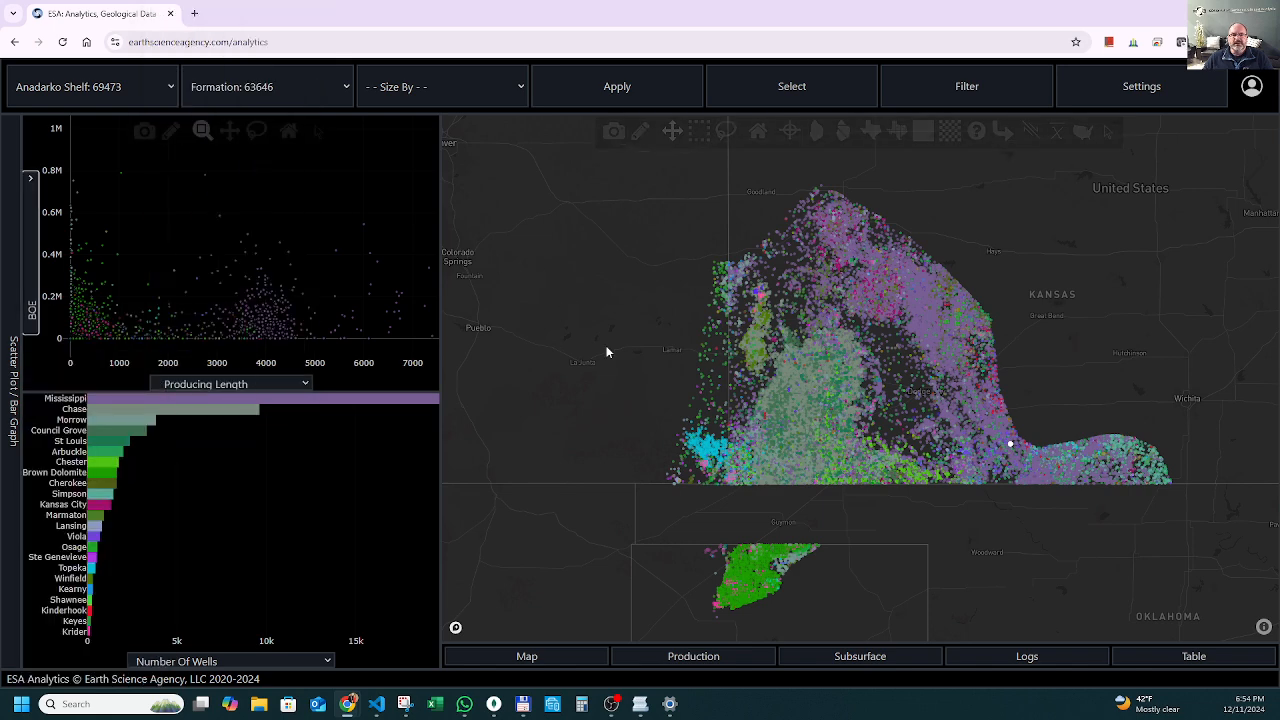
{"action": "left_click", "coordinate": [281, 666]}
{"action": "left_click", "coordinate": [281, 666]}
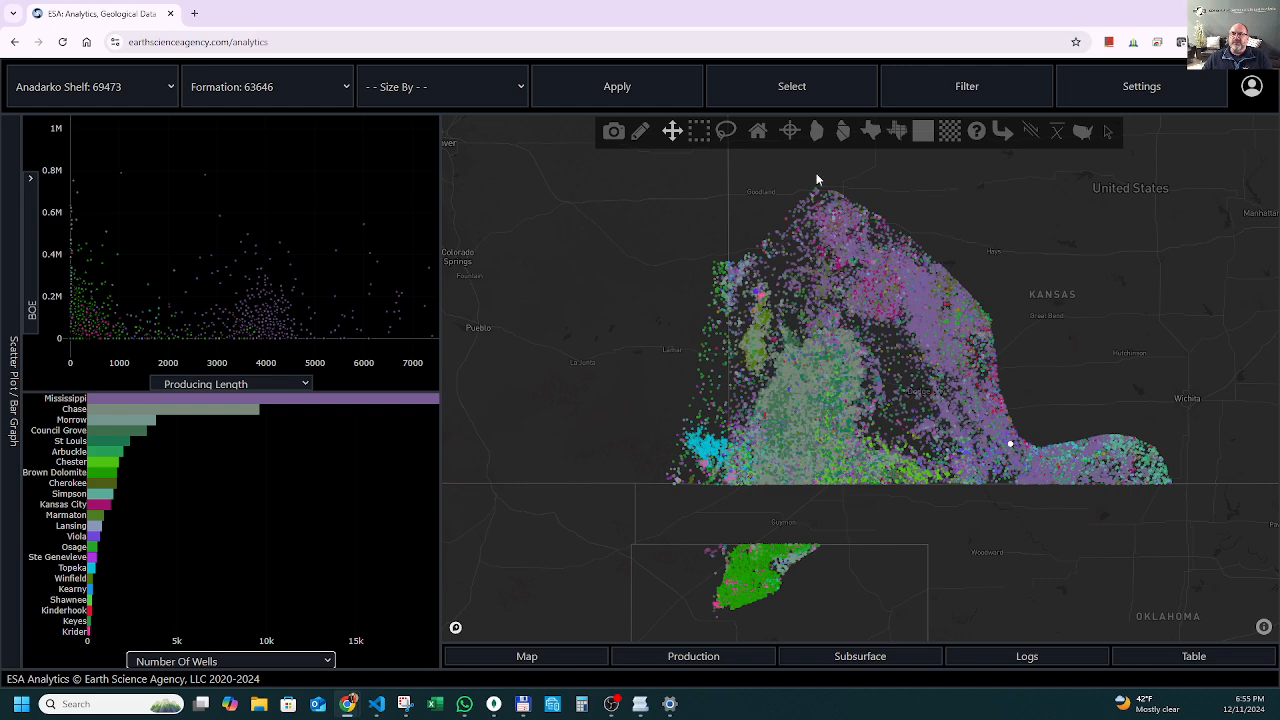
Hide the well spots and display the county overlay around Garden City.
{"action": "left_click", "coordinate": [789, 133]}
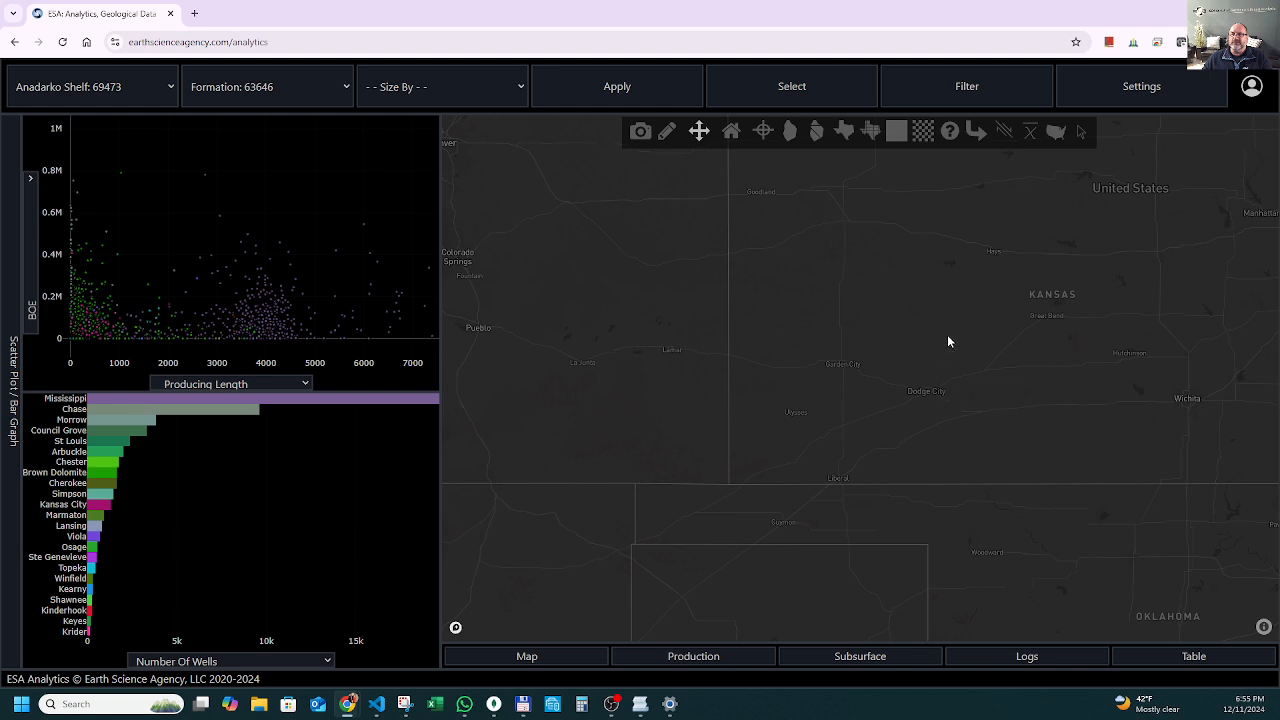
{"action": "scroll", "coordinate": [873, 352], "scroll_direction": "up", "scroll_amount": 1}
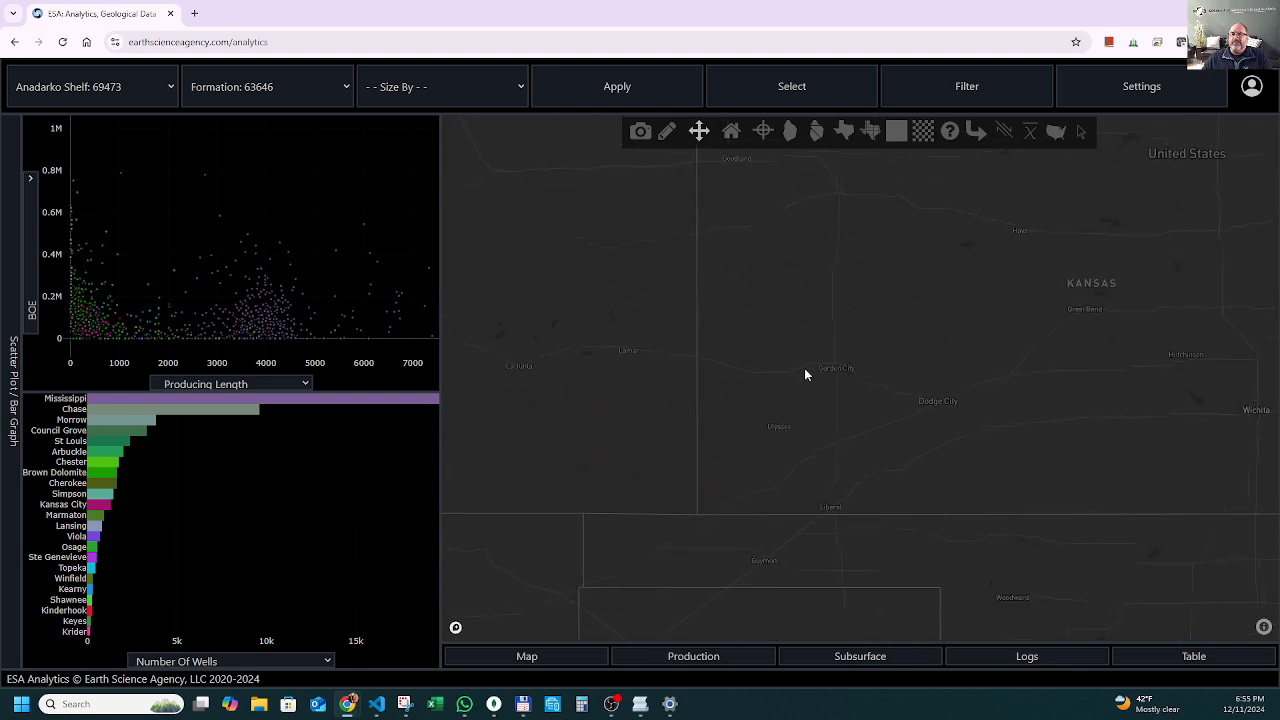
{"action": "scroll", "coordinate": [806, 372], "scroll_direction": "up", "scroll_amount": 2}
{"action": "scroll", "coordinate": [857, 375], "scroll_direction": "up", "scroll_amount": 1}
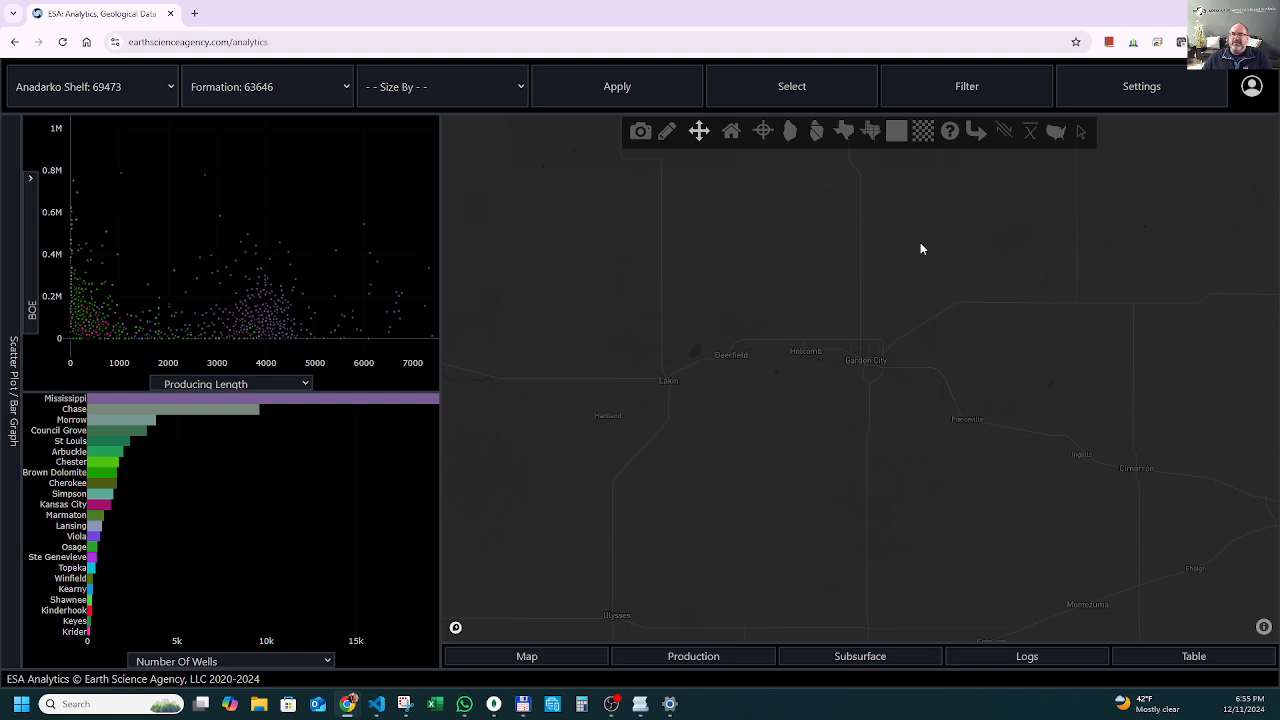
{"action": "left_click", "coordinate": [871, 138]}
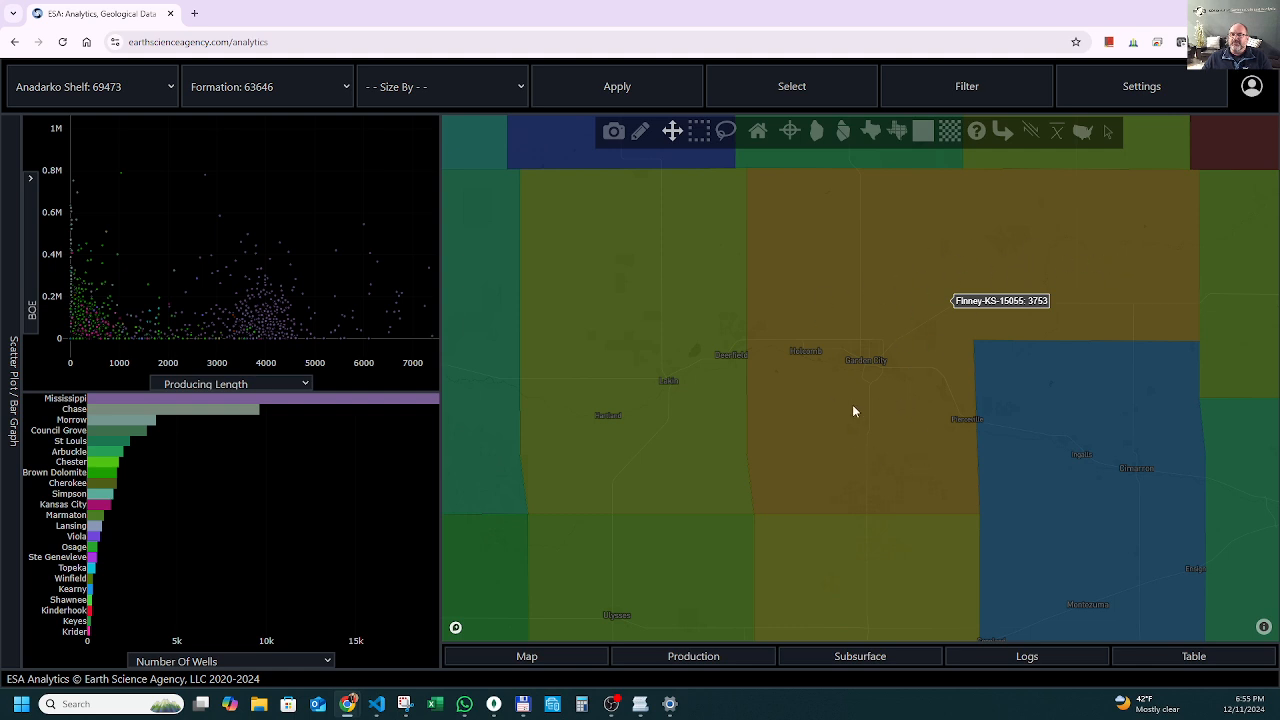
{"action": "scroll", "coordinate": [845, 408], "scroll_direction": "down", "scroll_amount": 1}
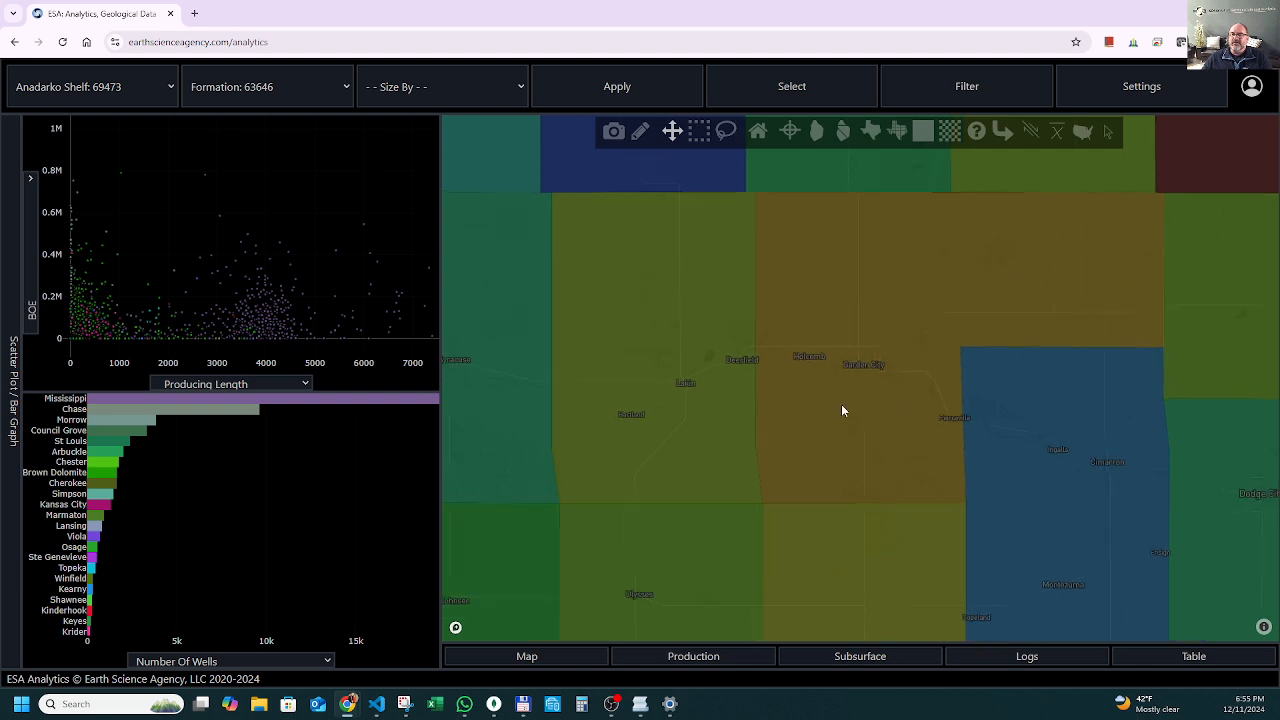
Filter the wells by Finney County and apply the filter.
{"action": "left_click", "coordinate": [965, 90]}
{"action": "left_click", "coordinate": [977, 222]}
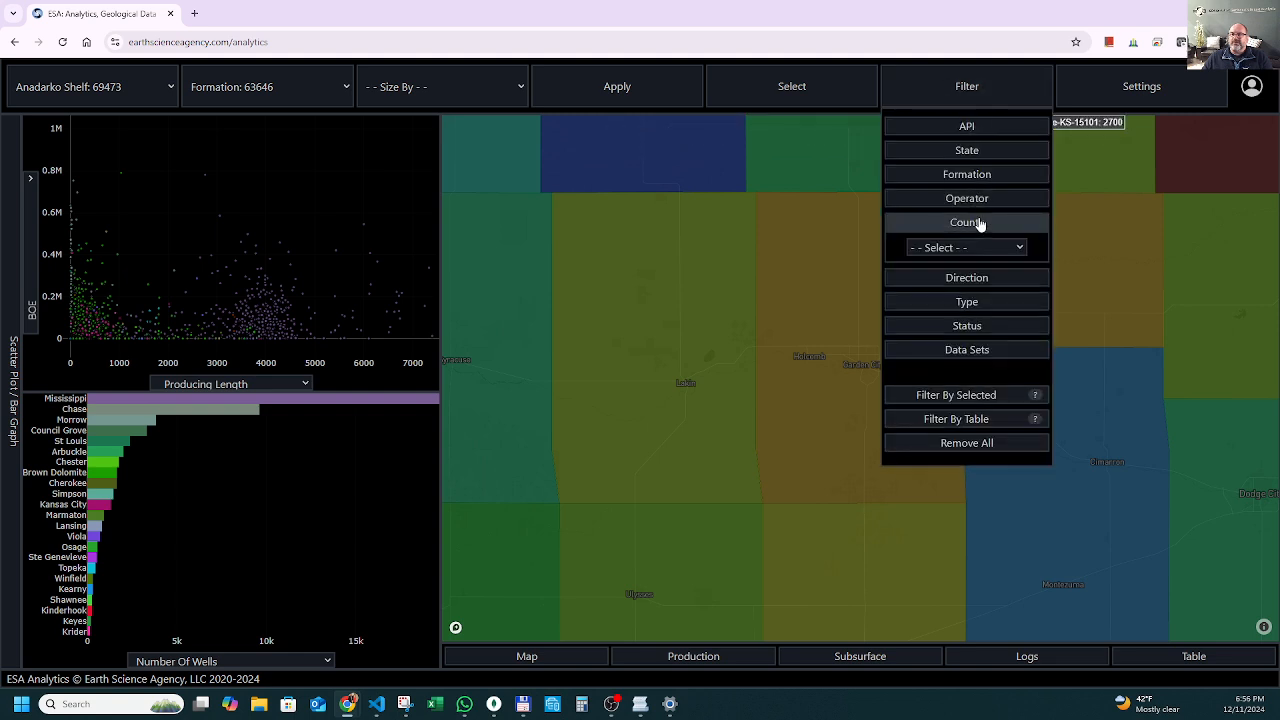
{"action": "left_click", "coordinate": [982, 246]}
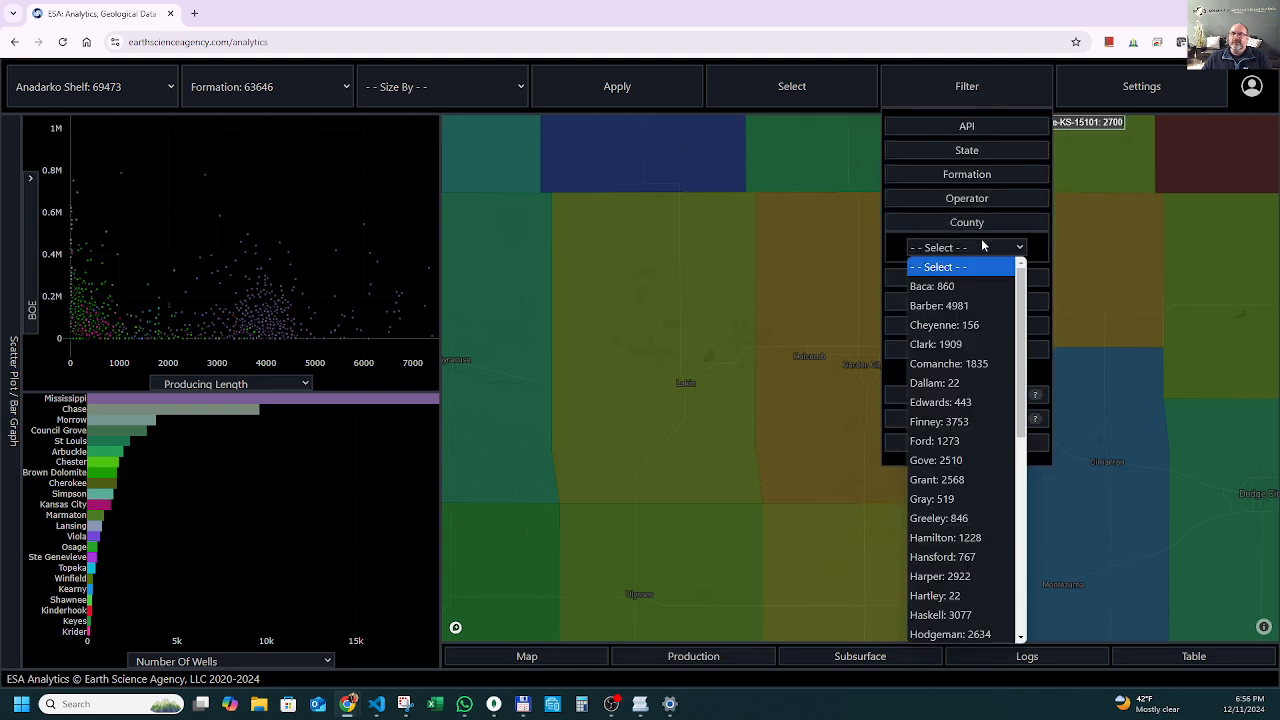
{"action": "scroll", "coordinate": [965, 350], "scroll_direction": "down", "scroll_amount": 5}
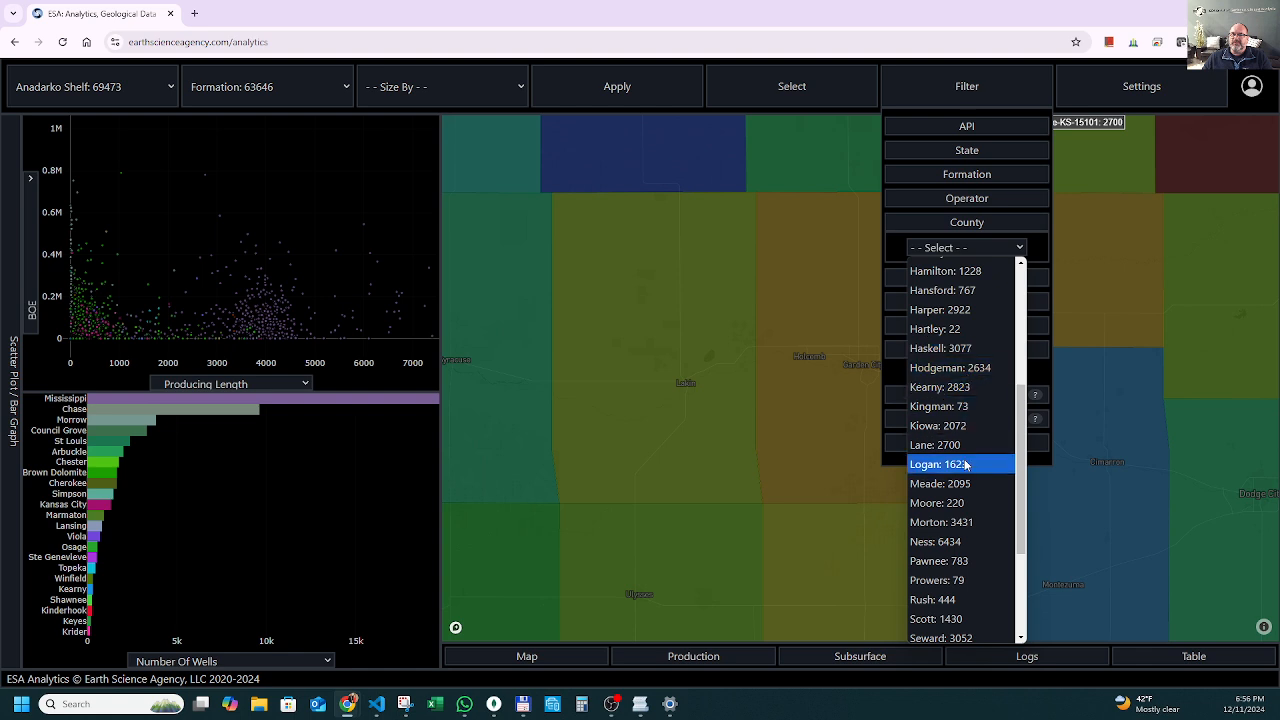
{"action": "scroll", "coordinate": [965, 464], "scroll_direction": "up", "scroll_amount": 2}
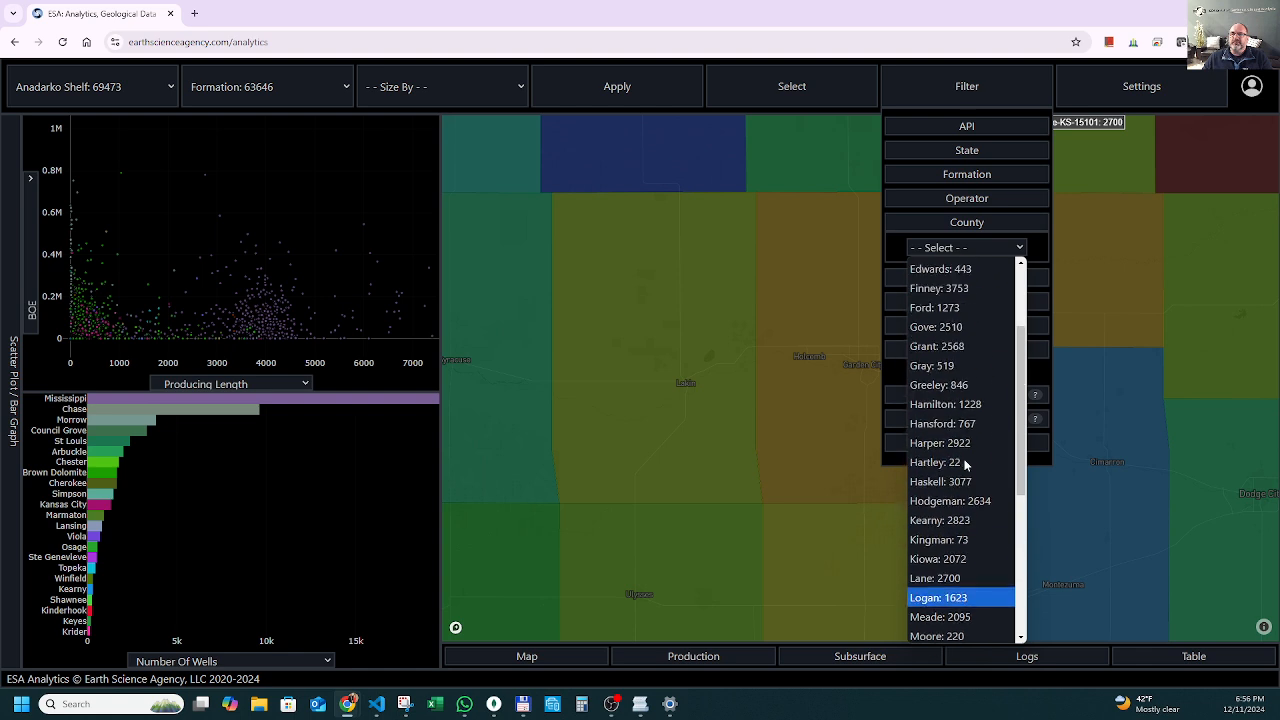
{"action": "left_click", "coordinate": [958, 288]}
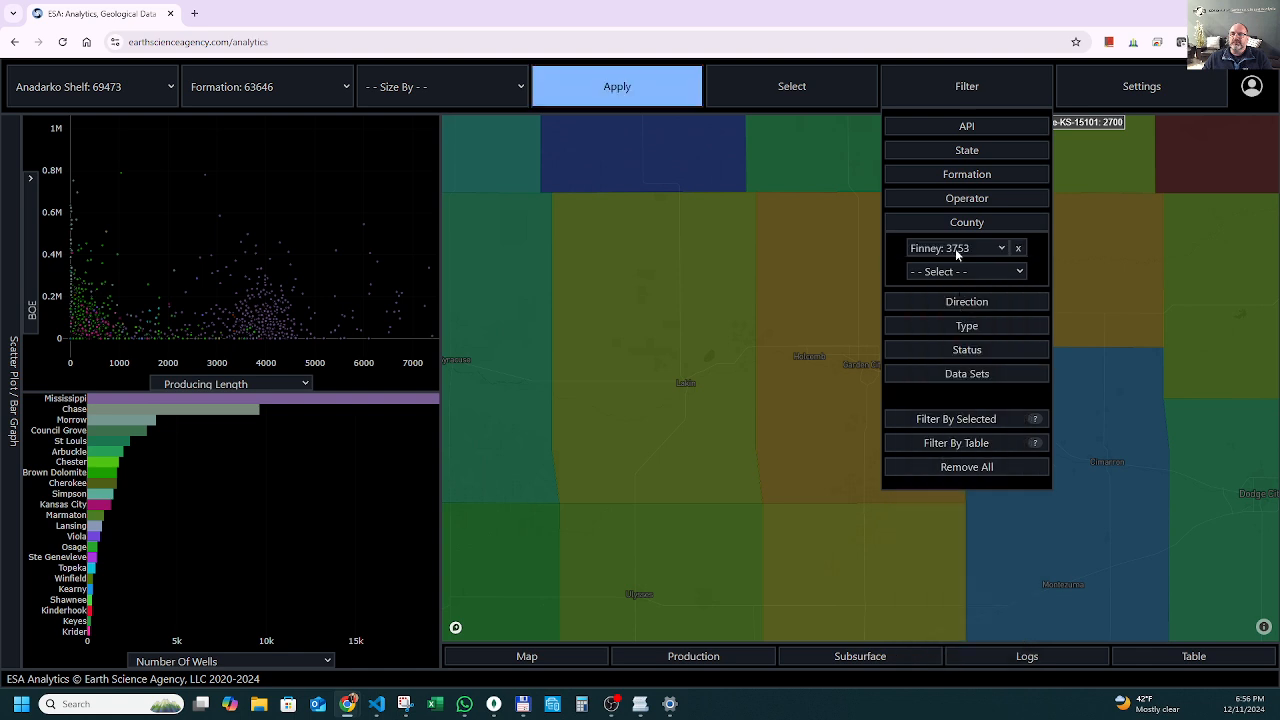
{"action": "left_click", "coordinate": [664, 100]}
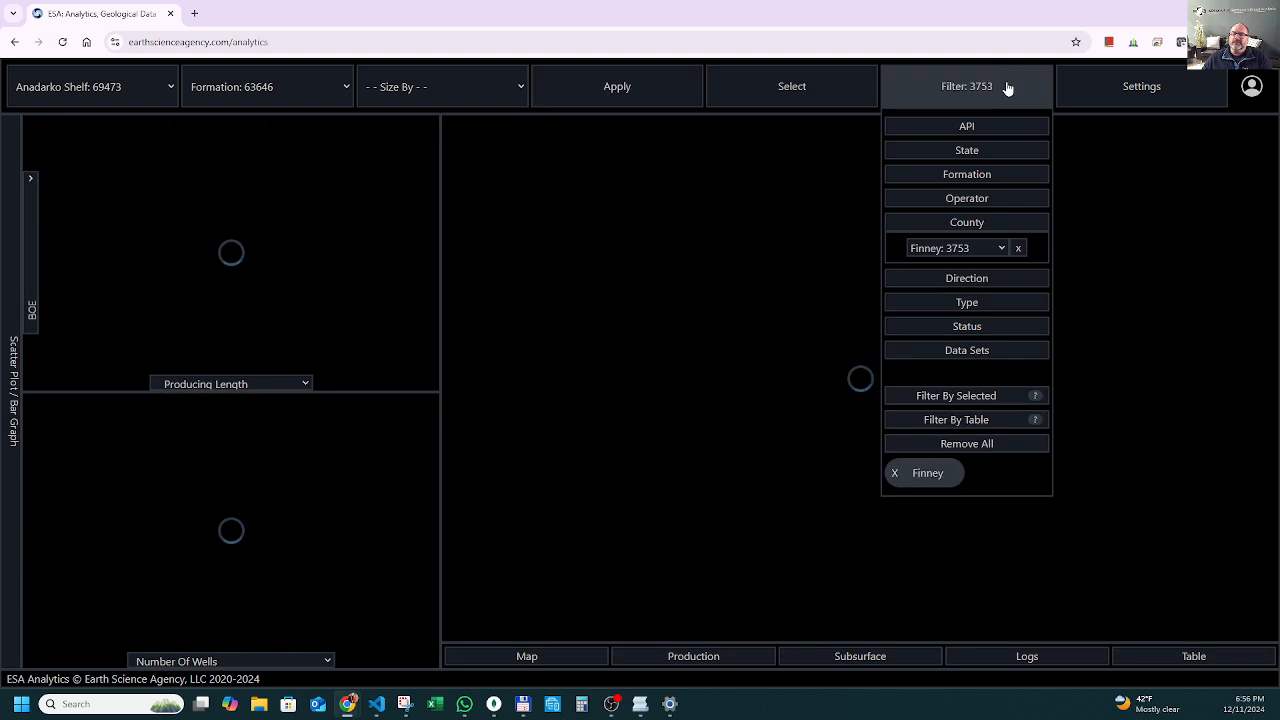
{"action": "left_click", "coordinate": [1008, 88]}
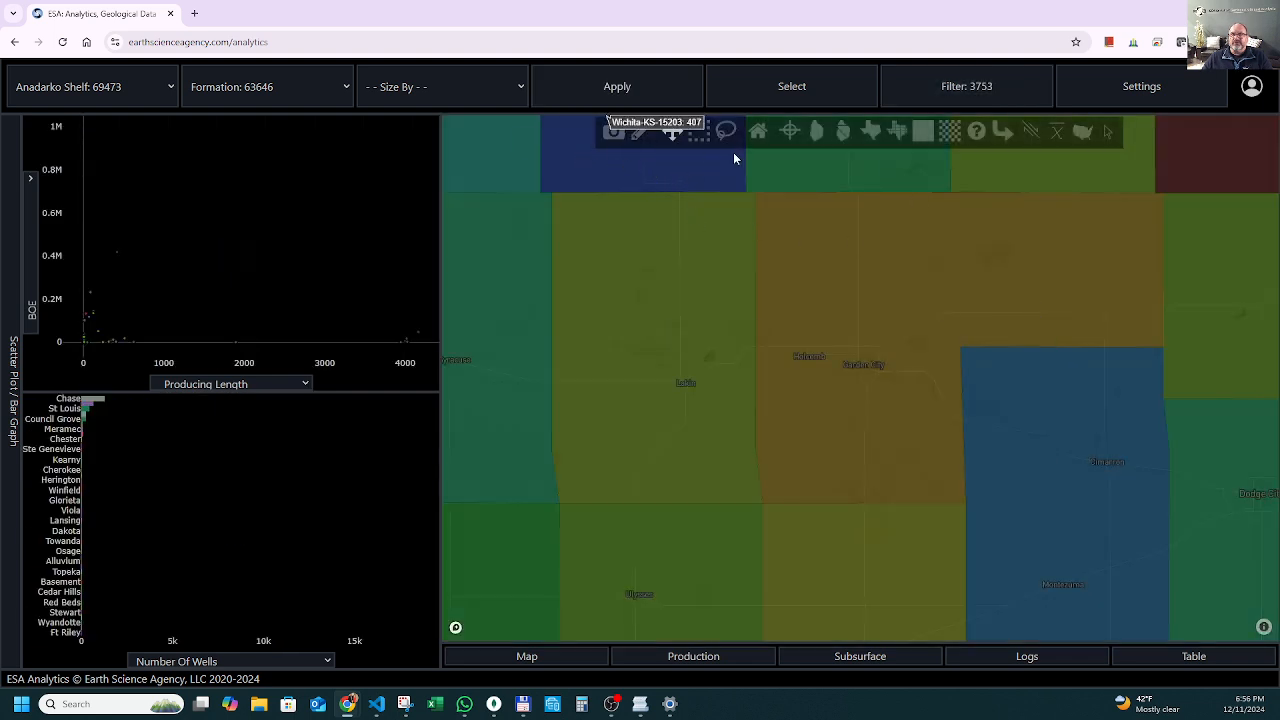
Show the well spots again and remove the county overlay so only the Finney County wells are mapped.
{"action": "left_click", "coordinate": [792, 137]}
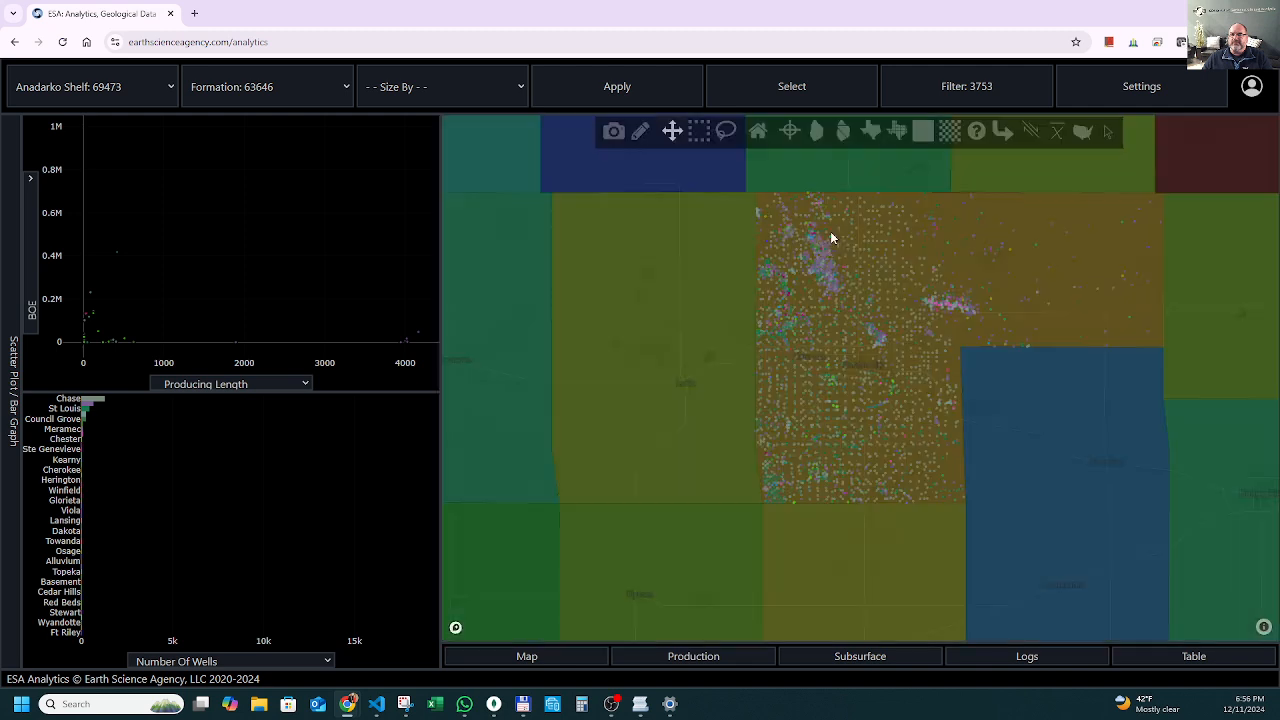
{"action": "left_click", "coordinate": [900, 143]}
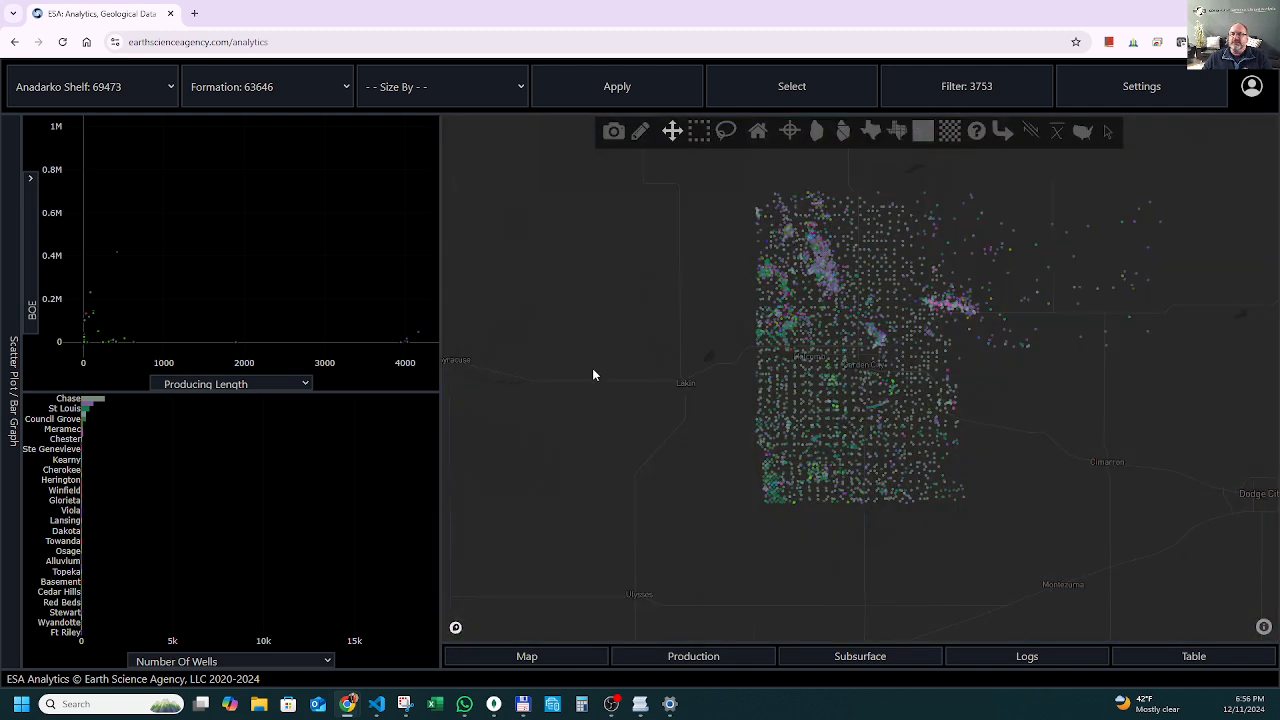
{"action": "scroll", "coordinate": [593, 375], "scroll_direction": "down", "scroll_amount": 1}
{"action": "scroll", "coordinate": [593, 375], "scroll_direction": "up", "scroll_amount": 1}
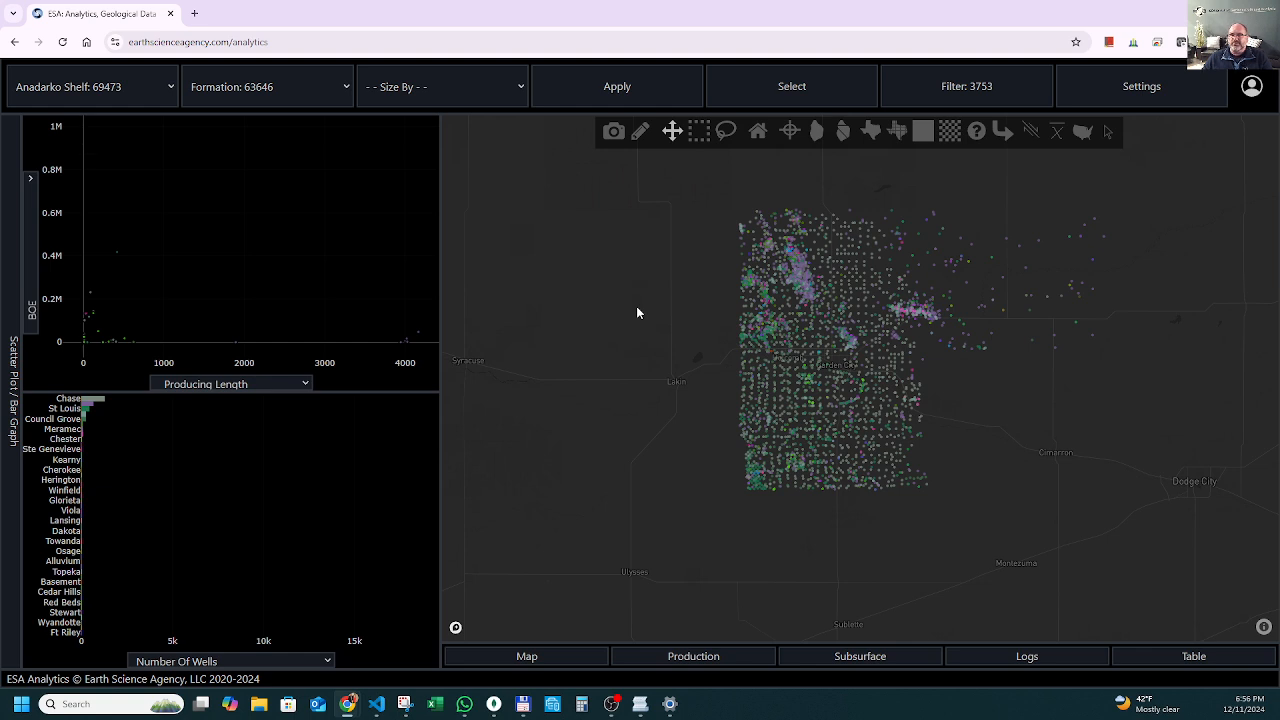
{"action": "scroll", "coordinate": [682, 230], "scroll_direction": "up", "scroll_amount": 1}
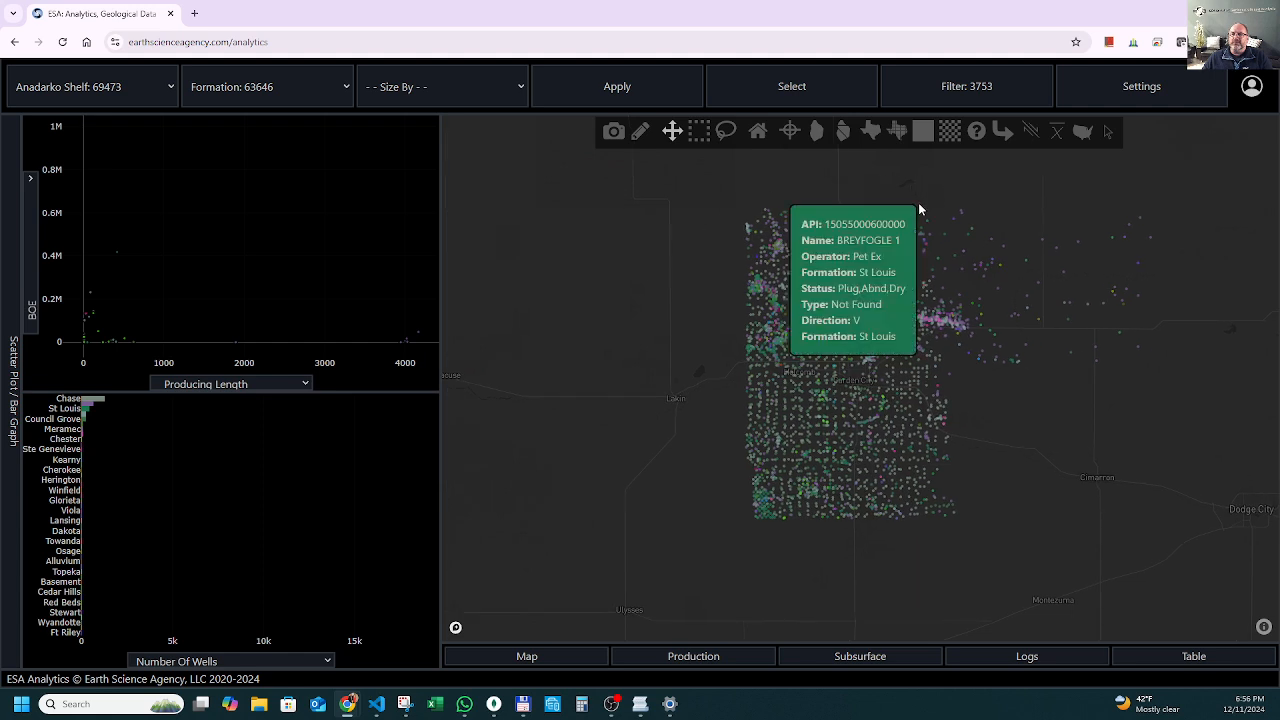
Replace the well spots with the township overlay and check the well counts of townships near Garden City.
{"action": "left_click", "coordinate": [792, 134]}
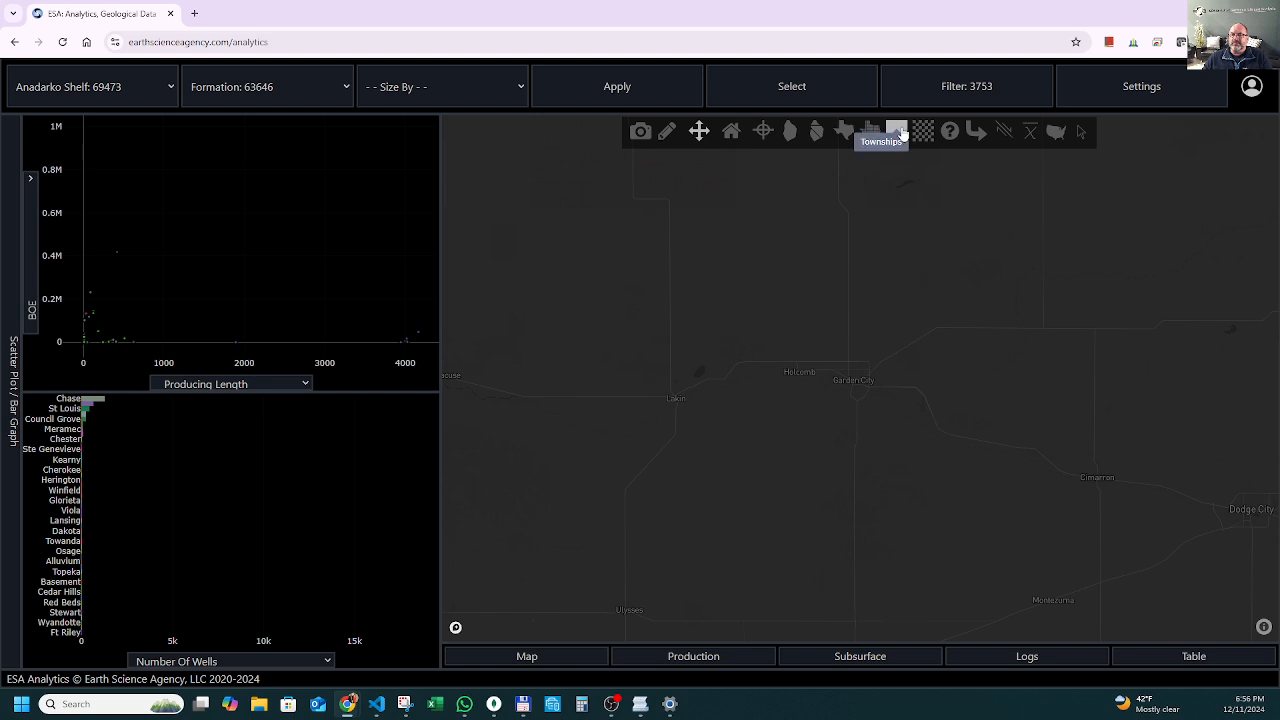
{"action": "left_click", "coordinate": [900, 134]}
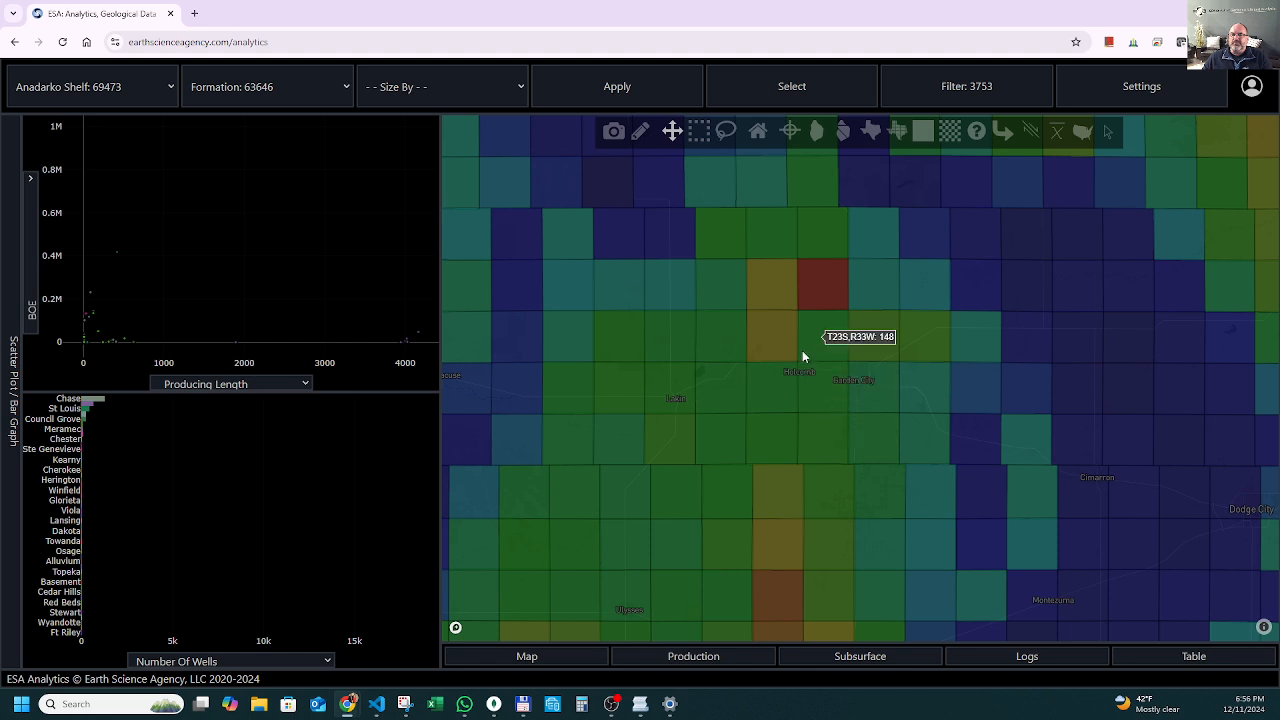
{"action": "scroll", "coordinate": [797, 319], "scroll_direction": "up", "scroll_amount": 2}
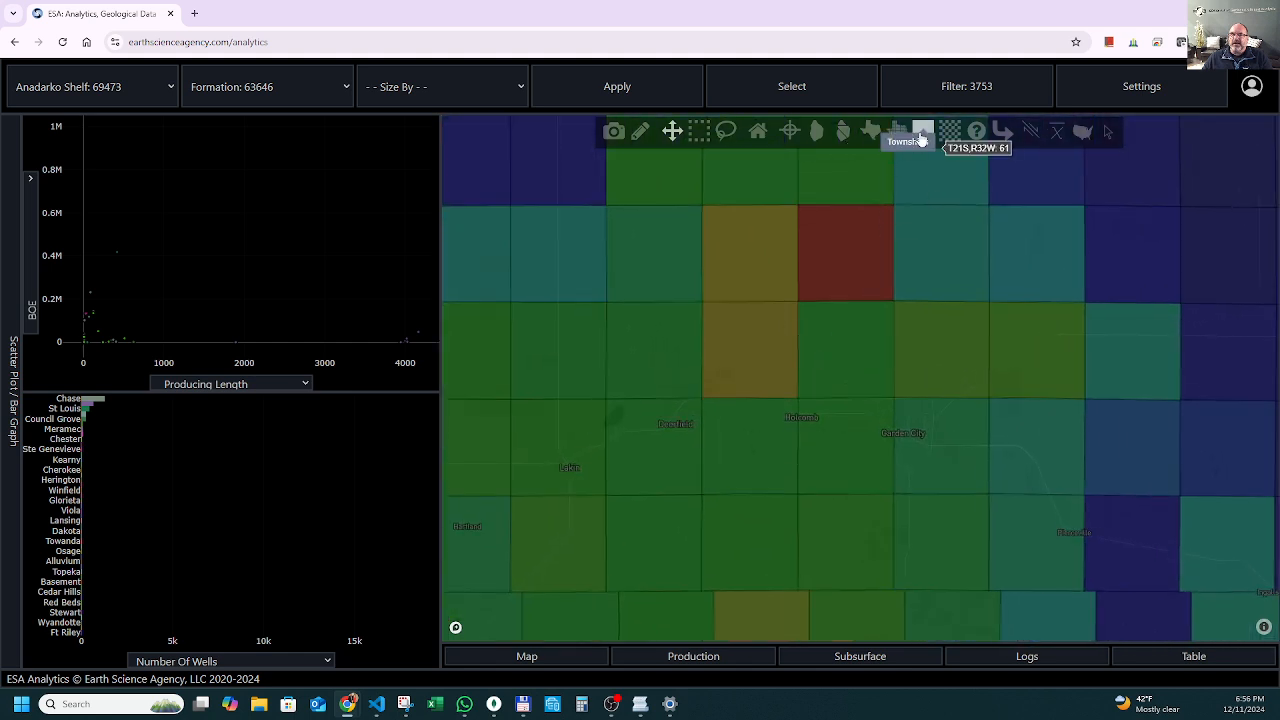
Restore the well spots, remove the township overlay and inspect a well in the cluster northeast of Garden City.
{"action": "left_click", "coordinate": [790, 140]}
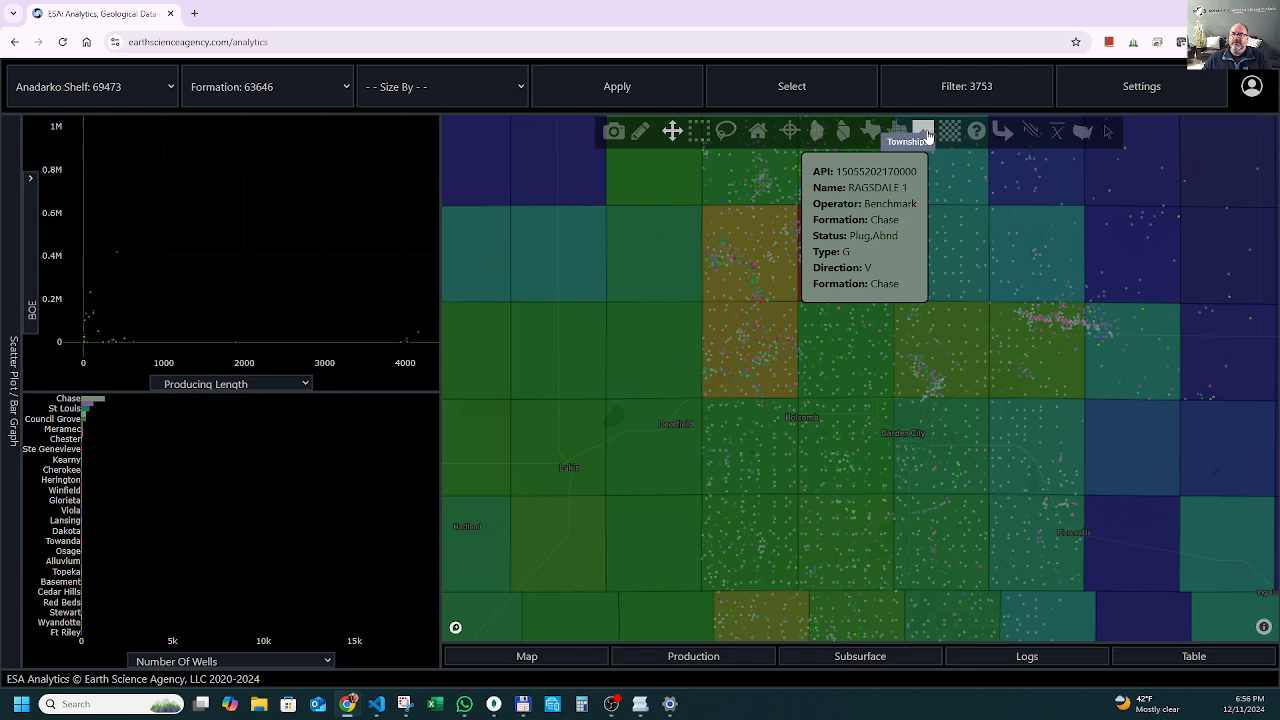
{"action": "left_click", "coordinate": [925, 135]}
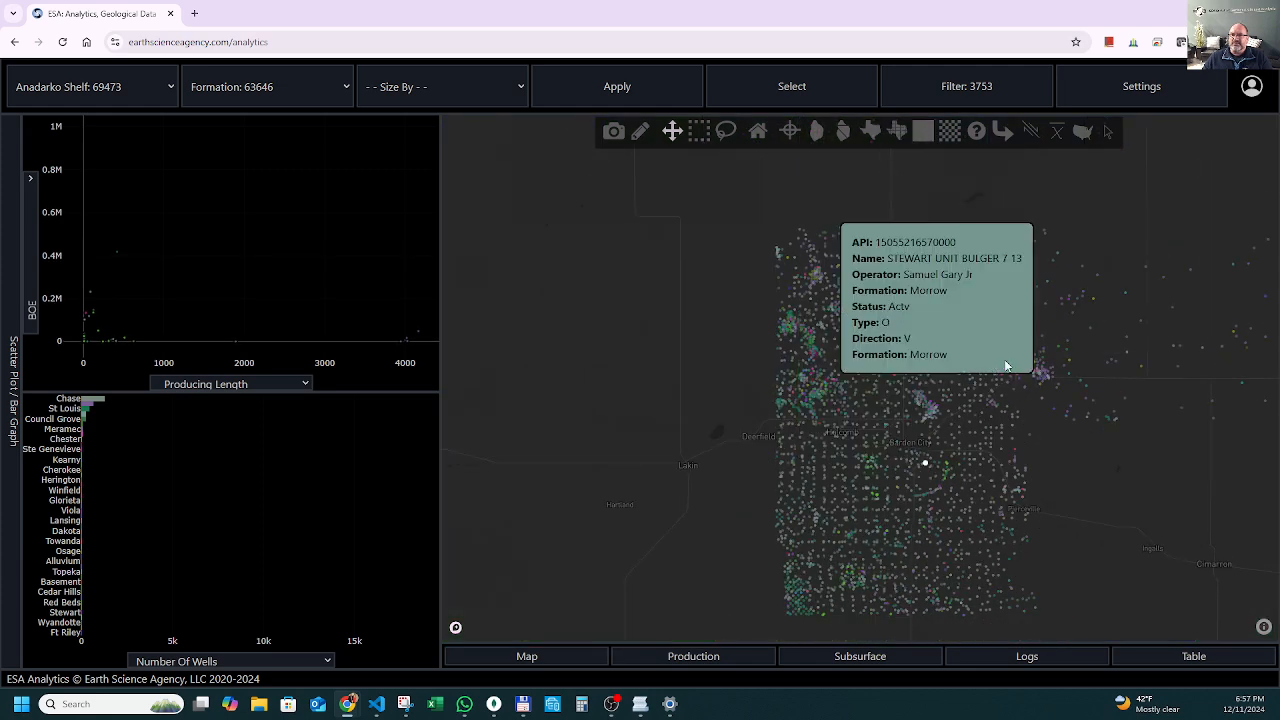
{"action": "mouse_move", "coordinate": [1025, 360]}
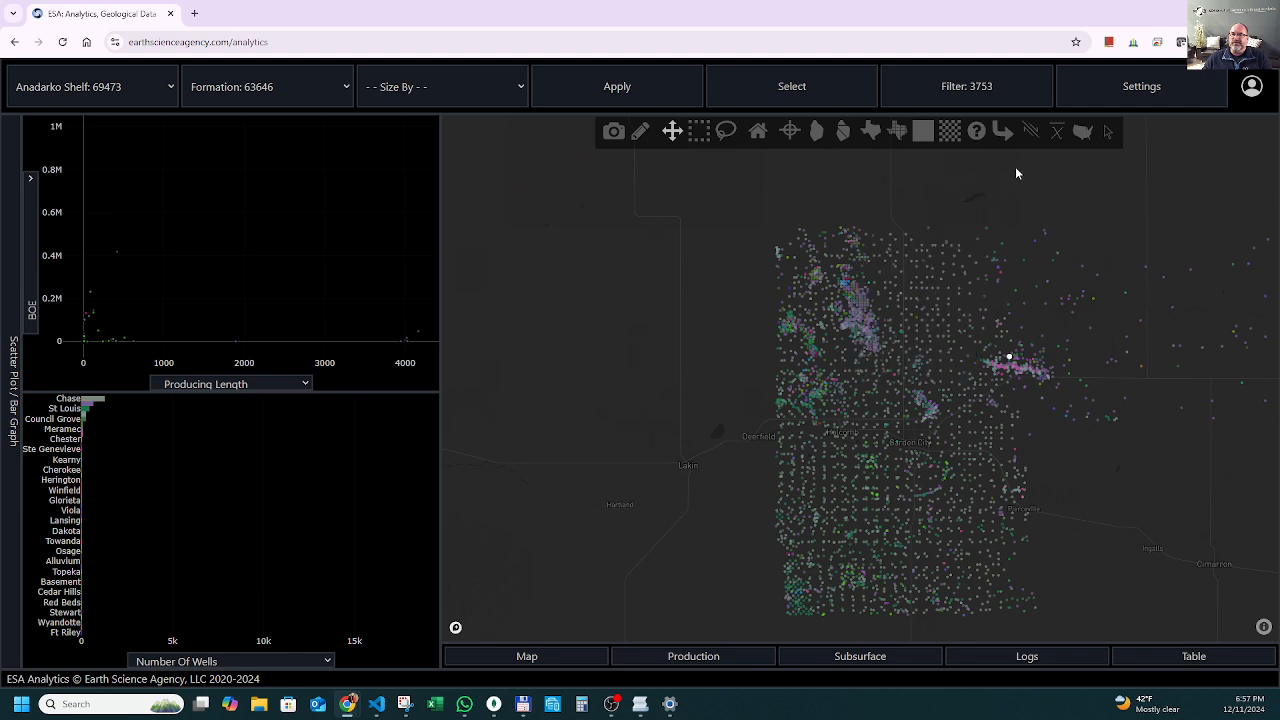
Restrict the Finney County wells to those with the Logs data set and apply the filter.
{"action": "left_click", "coordinate": [986, 86]}
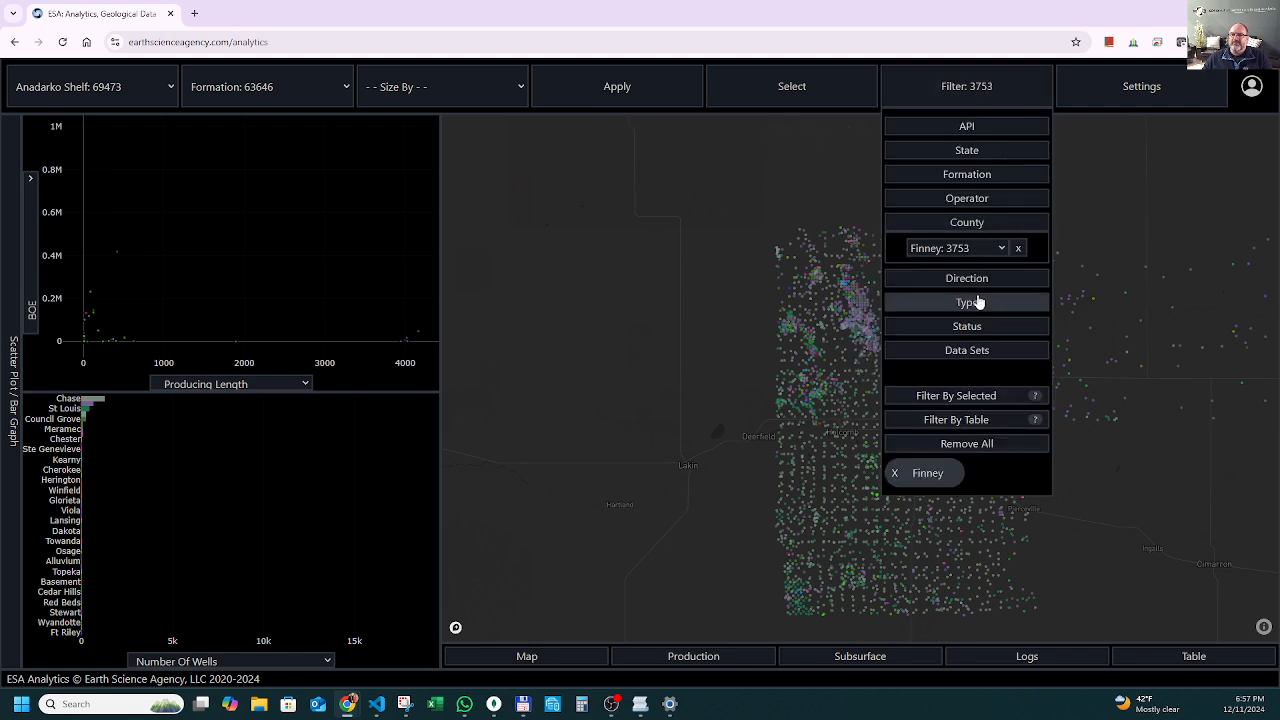
{"action": "left_click", "coordinate": [1004, 352]}
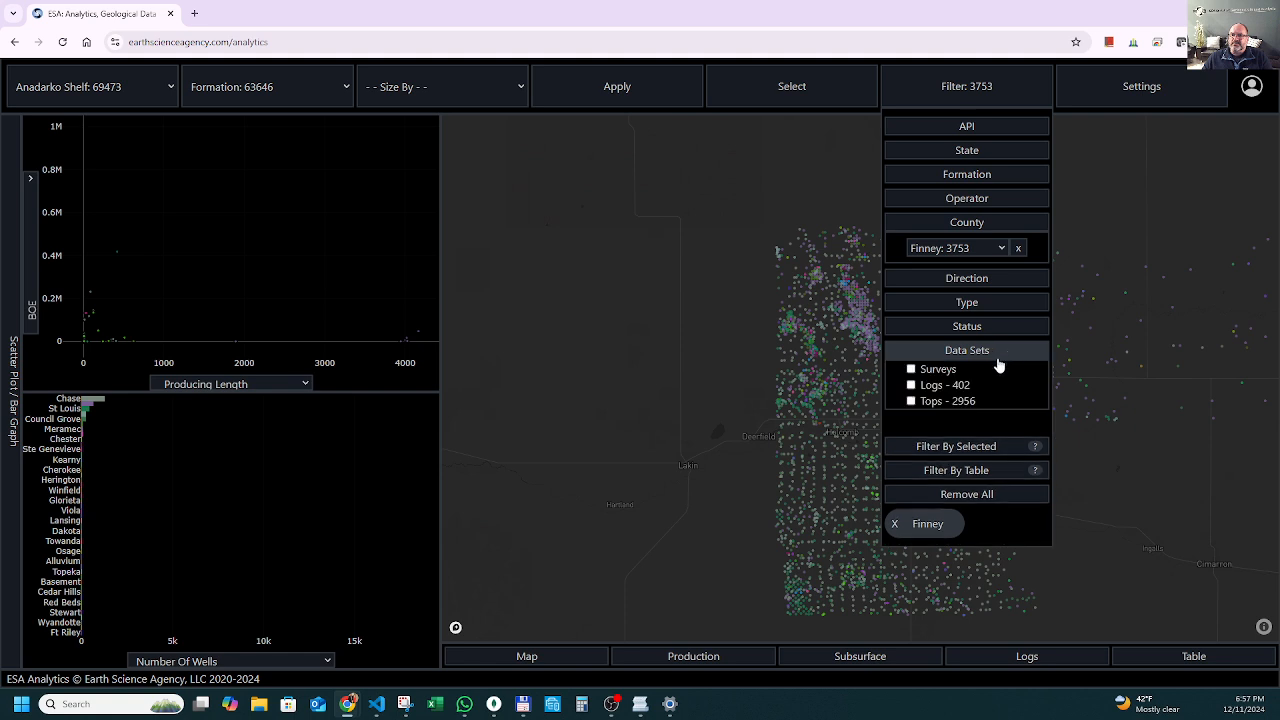
{"action": "left_click", "coordinate": [910, 385]}
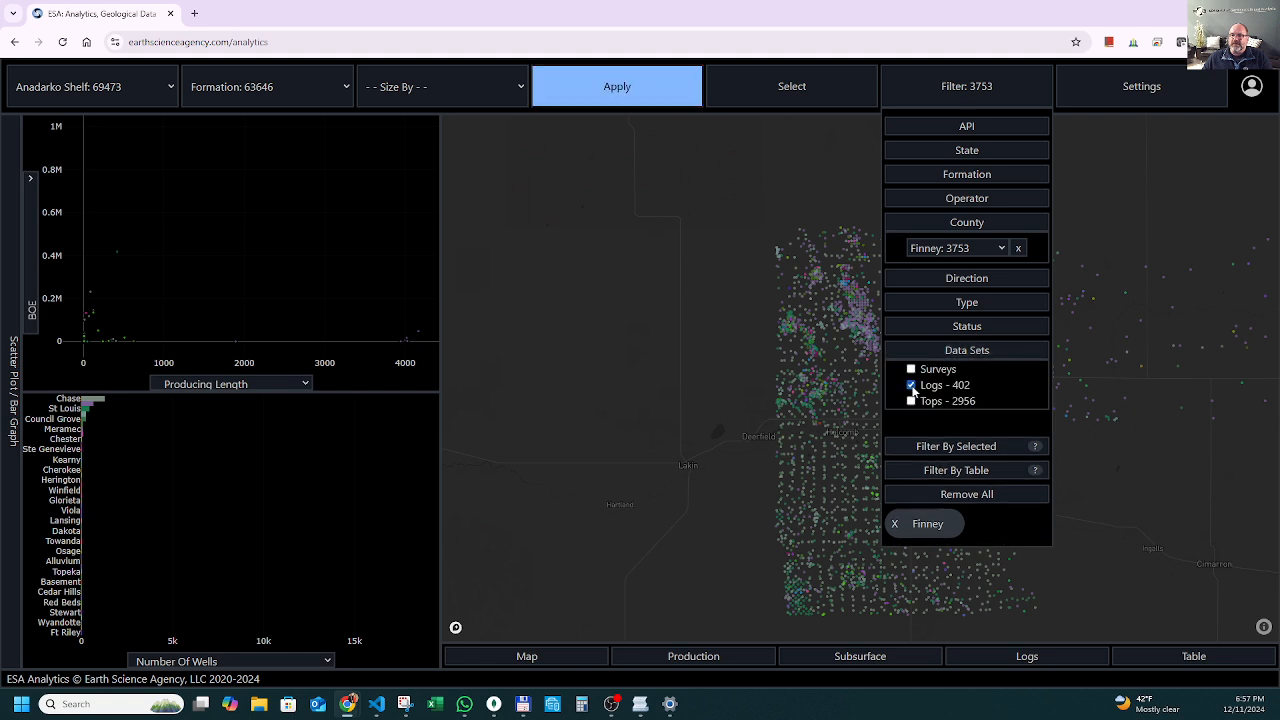
{"action": "left_click", "coordinate": [985, 88]}
{"action": "left_click", "coordinate": [651, 91]}
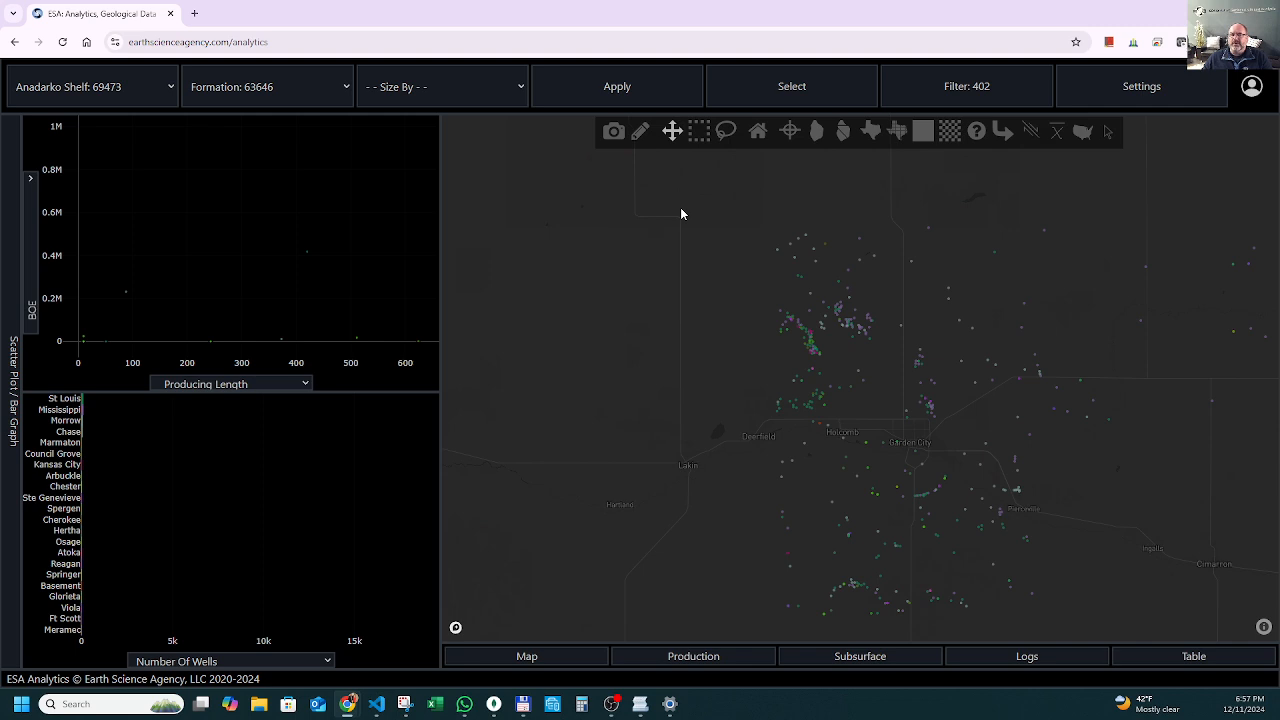
Size the filtered wells by TVD and apply the setting to the map.
{"action": "left_click", "coordinate": [447, 94]}
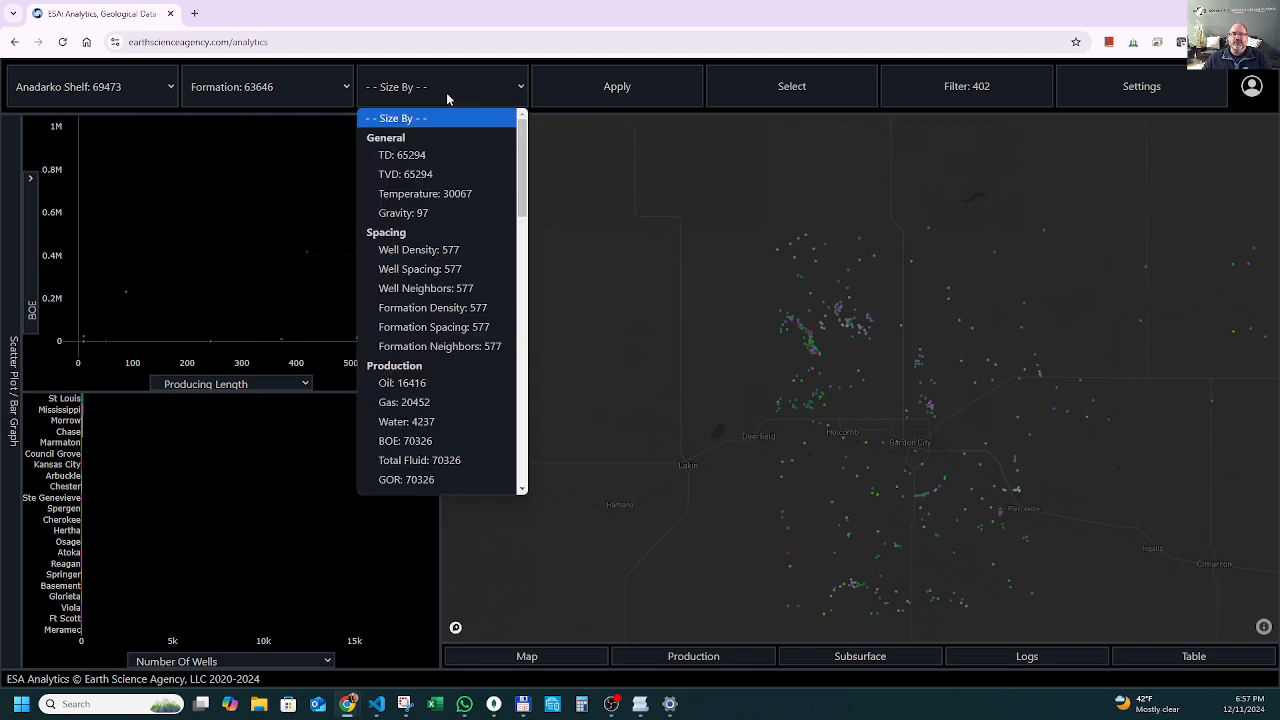
{"action": "left_click", "coordinate": [405, 174]}
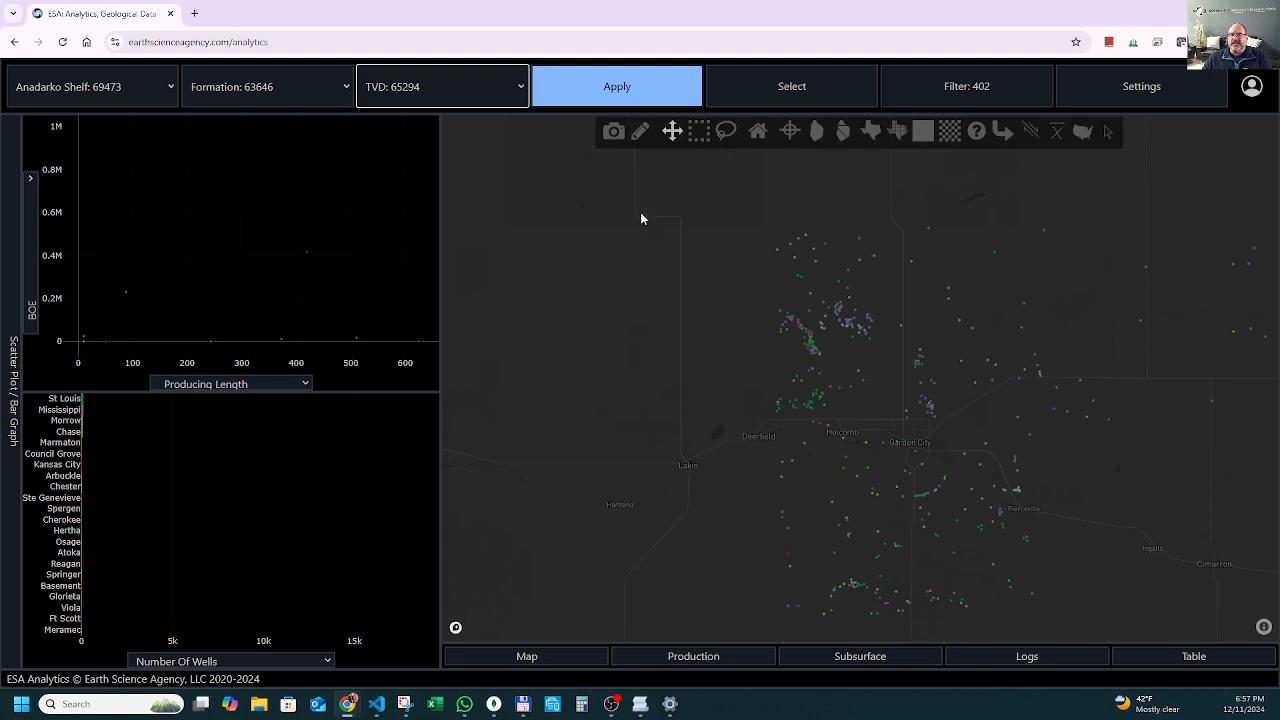
{"action": "left_click", "coordinate": [590, 88]}
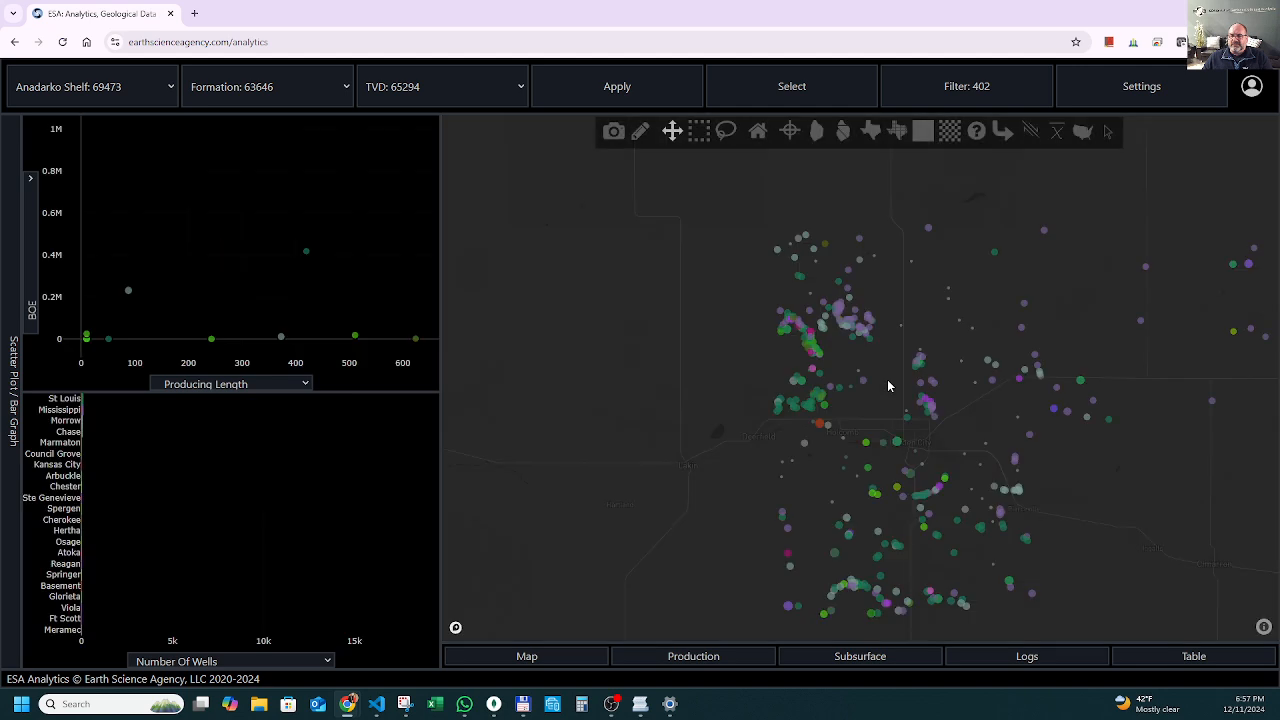
Examine the TVD-sized wells on the map and inspect individual wells in the elongated cluster northwest of Garden City.
{"action": "scroll", "coordinate": [576, 400], "scroll_direction": "up", "scroll_amount": 1}
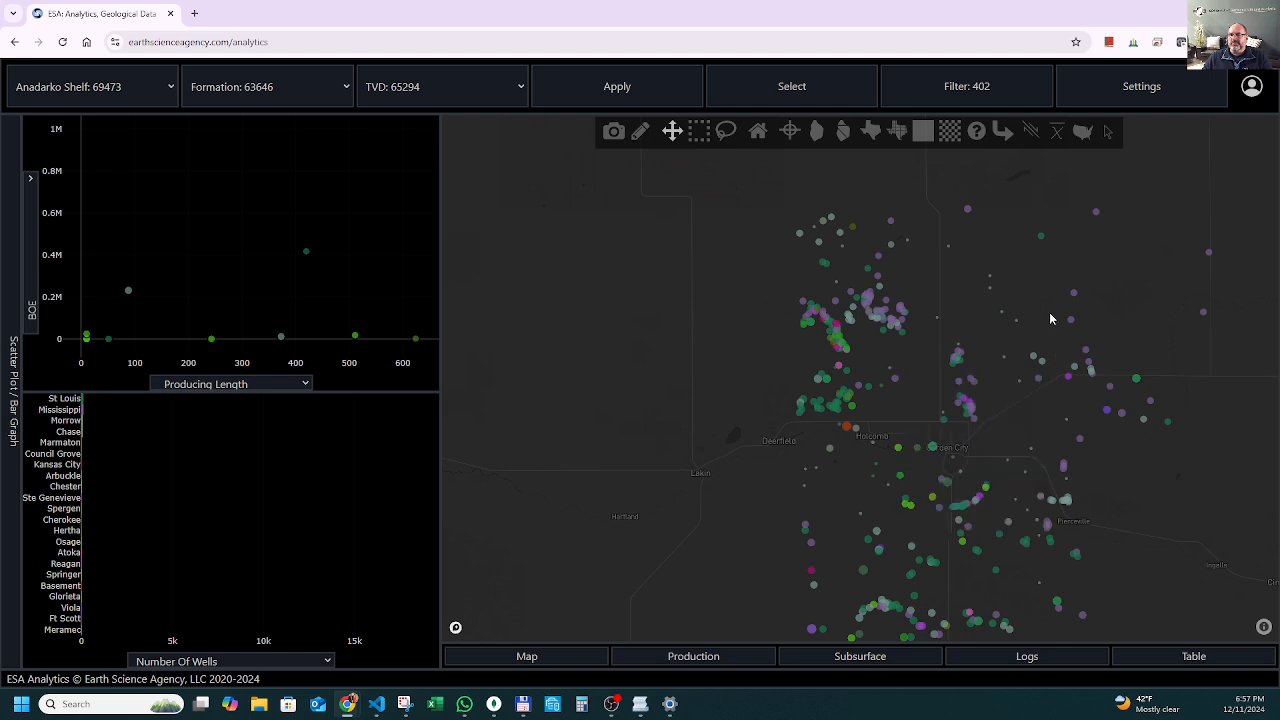
{"action": "scroll", "coordinate": [870, 350], "scroll_direction": "up", "scroll_amount": 4}
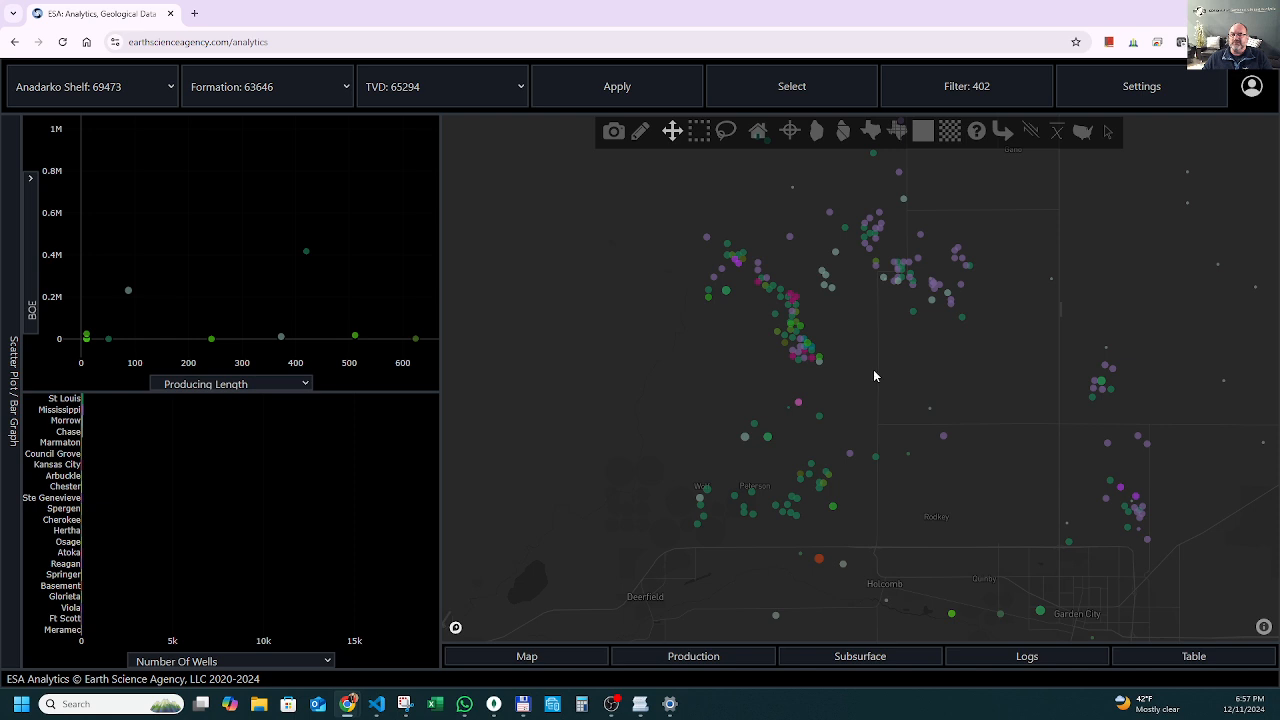
{"action": "scroll", "coordinate": [873, 369], "scroll_direction": "down", "scroll_amount": 2}
{"action": "scroll", "coordinate": [804, 280], "scroll_direction": "up", "scroll_amount": 3}
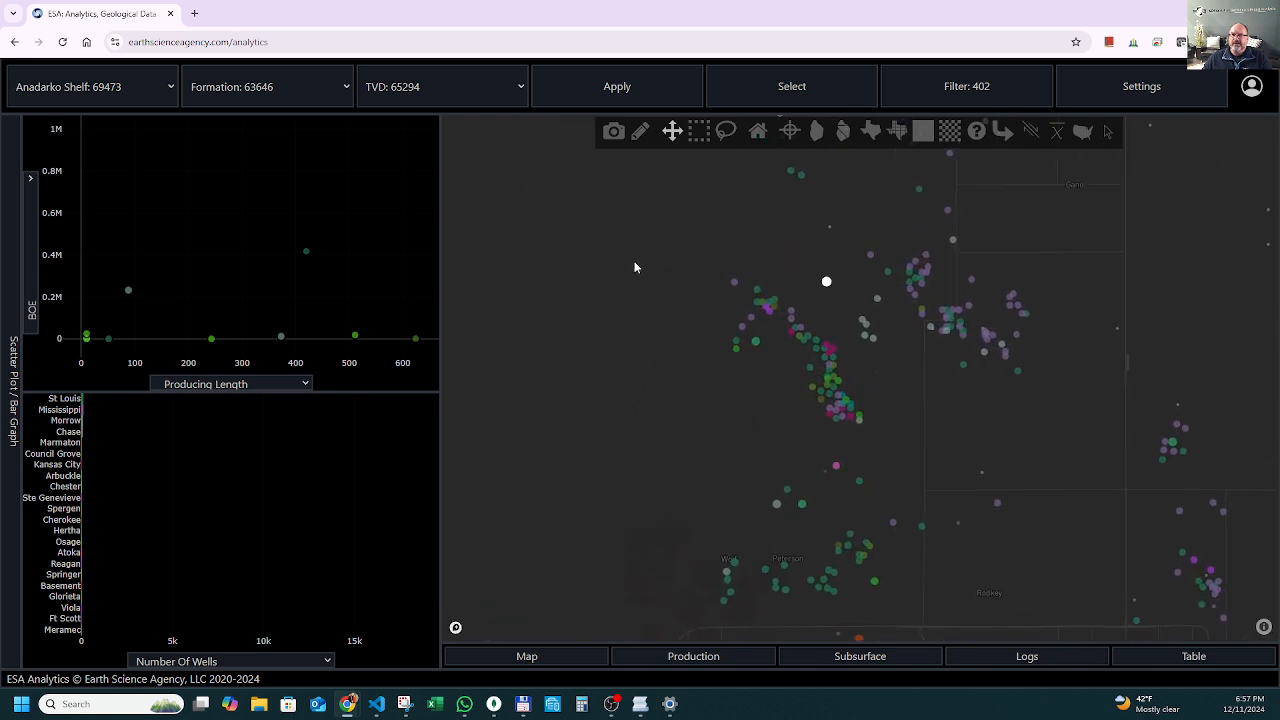
{"action": "scroll", "coordinate": [889, 383], "scroll_direction": "down", "scroll_amount": 4}
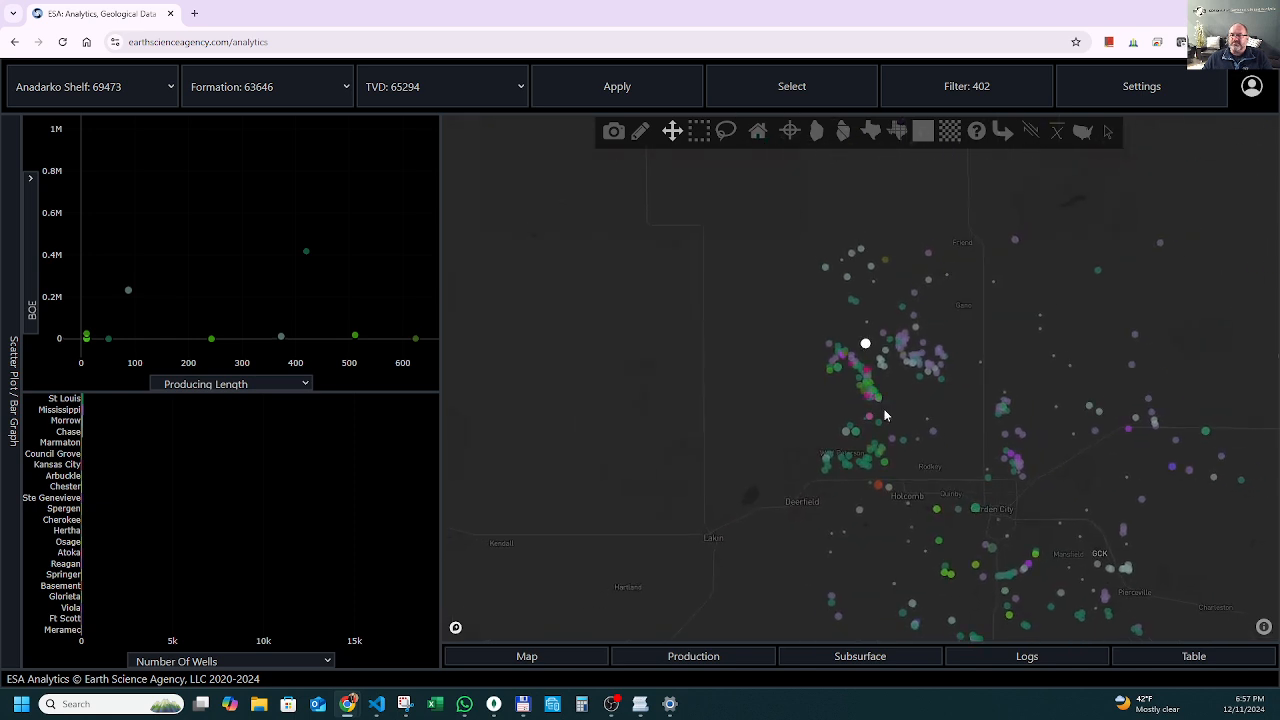
{"action": "scroll", "coordinate": [861, 362], "scroll_direction": "up", "scroll_amount": 3}
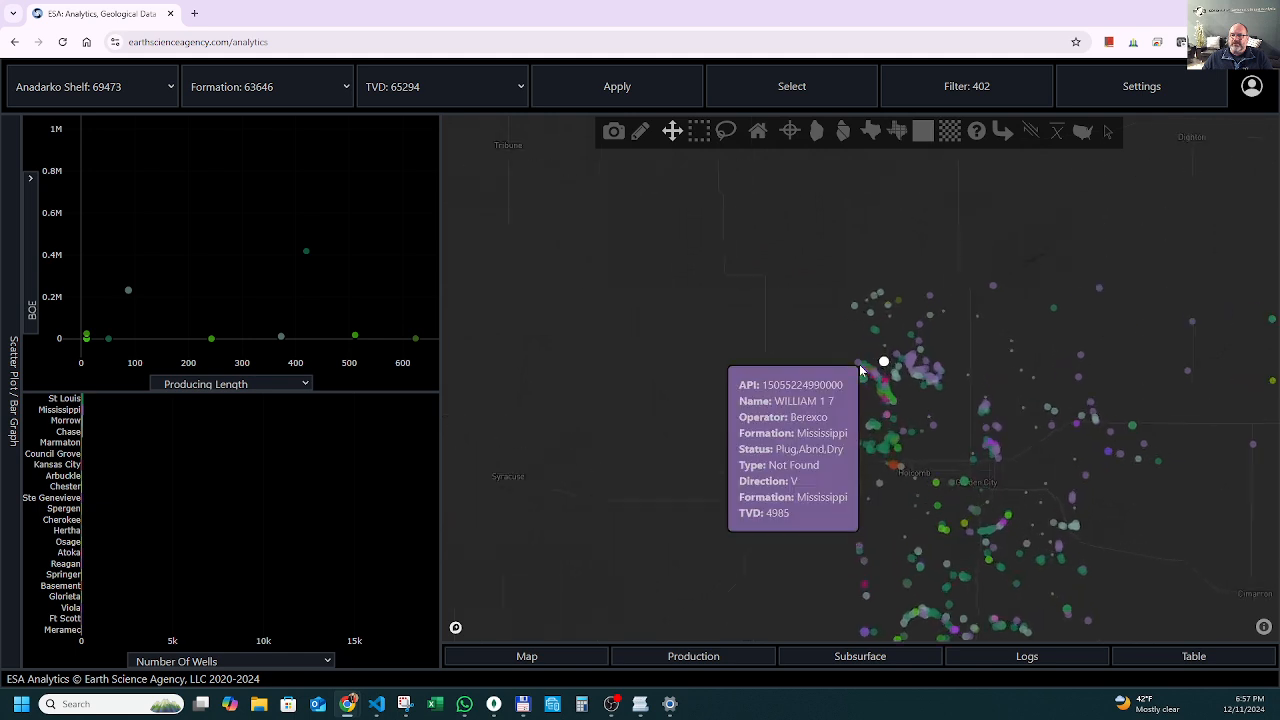
{"action": "scroll", "coordinate": [877, 411], "scroll_direction": "up", "scroll_amount": 5}
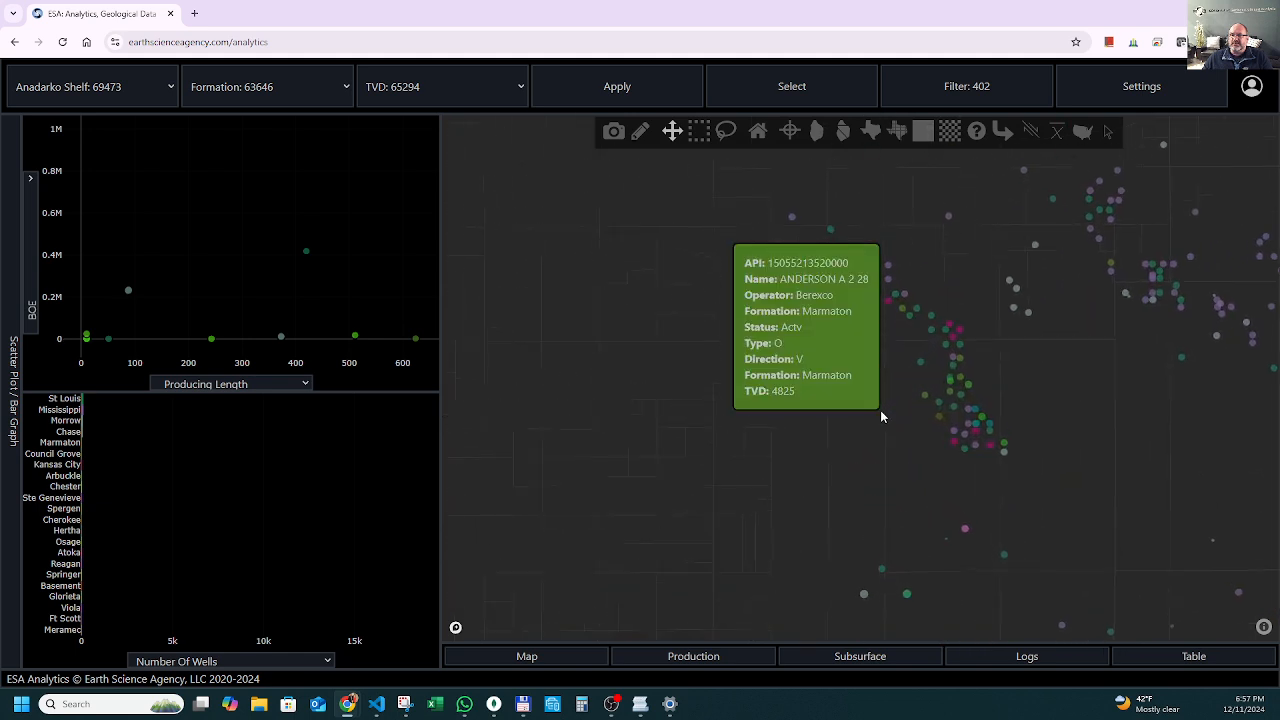
{"action": "left_click", "coordinate": [946, 345]}
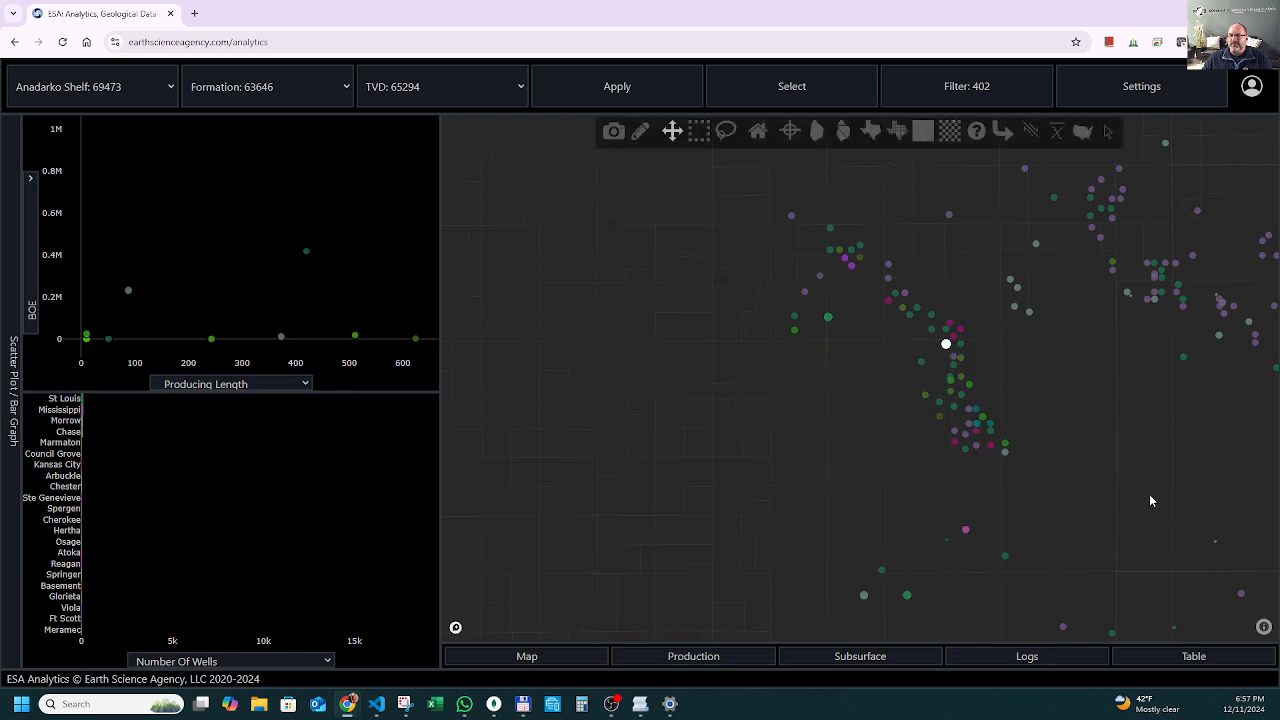
Open the well table, find the highlighted well BAILEY OE 1 27 and select it with its log enabled.
{"action": "left_click", "coordinate": [1195, 656]}
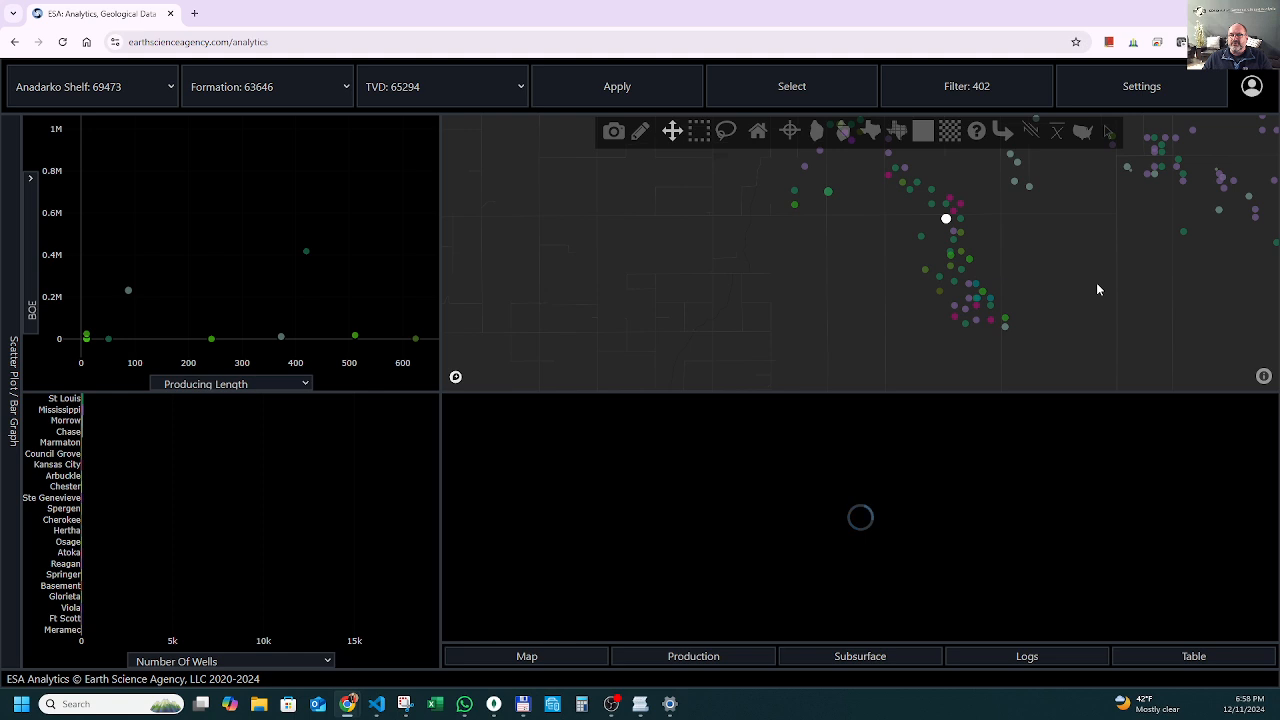
{"action": "scroll", "coordinate": [1097, 289], "scroll_direction": "down", "scroll_amount": 1}
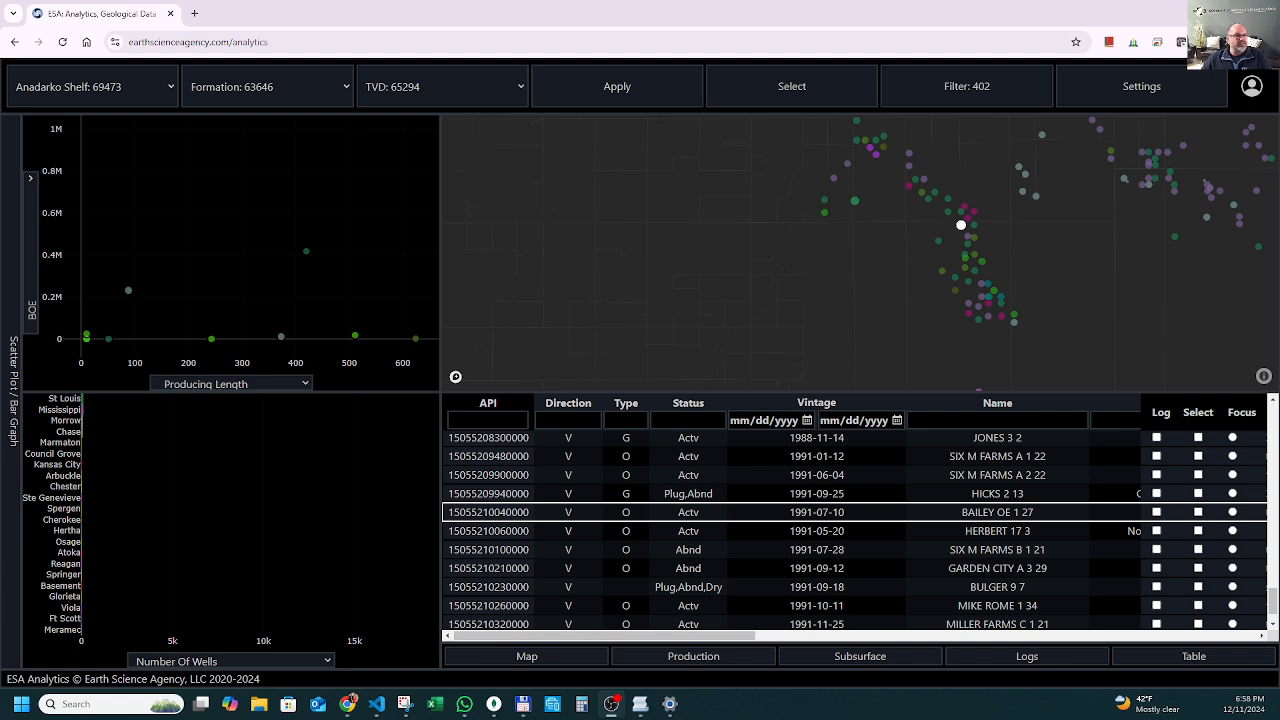
{"action": "left_click", "coordinate": [1198, 512]}
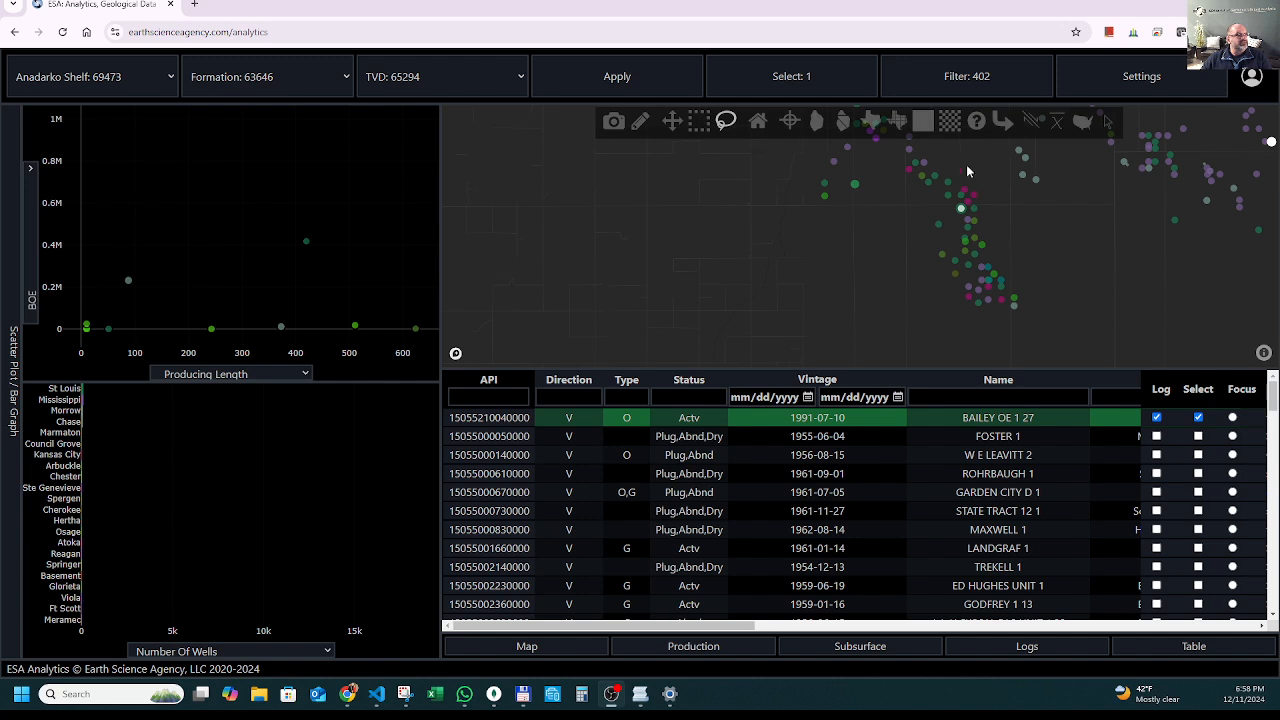
Lasso the wells around BAILEY OE 1 27 on the map and look through the selected rows in the table.
{"action": "mouse_move", "coordinate": [960, 164]}
{"action": "left_mouse_down"}
{"action": "mouse_move", "coordinate": [932, 265]}
{"action": "mouse_move", "coordinate": [975, 262]}
{"action": "mouse_move", "coordinate": [1010, 228]}
{"action": "left_mouse_up"}
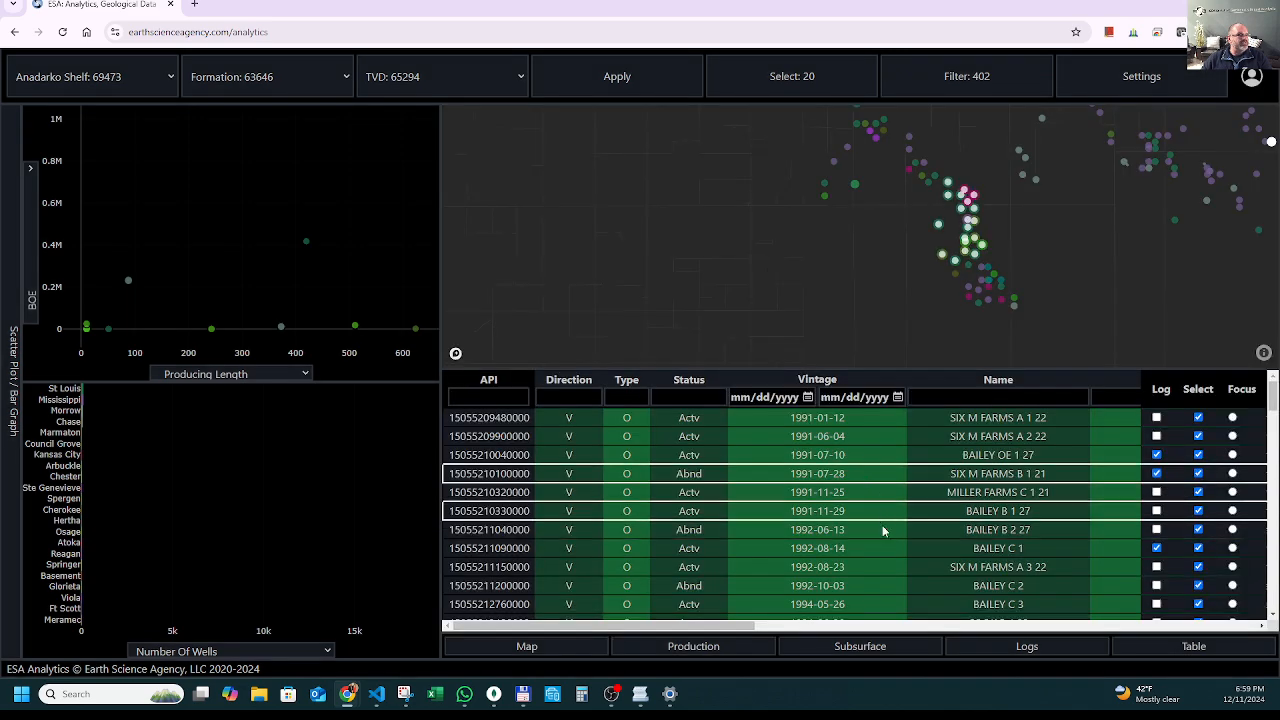
{"action": "scroll", "coordinate": [885, 500], "scroll_direction": "down", "scroll_amount": 5}
{"action": "scroll", "coordinate": [983, 465], "scroll_direction": "up", "scroll_amount": 2}
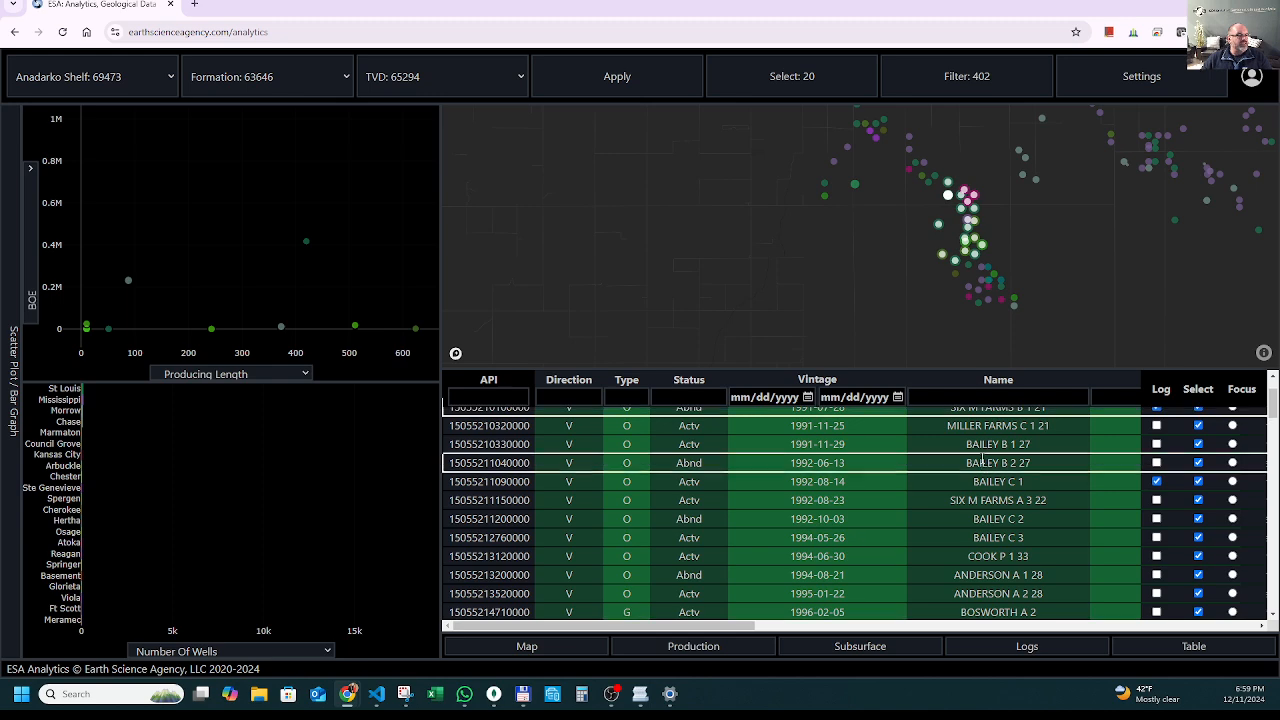
Hide the scatter plot and bar graph, and review the selected wells' remaining table columns through Logs, Tops, Surveys and Link.
{"action": "left_click", "coordinate": [12, 475]}
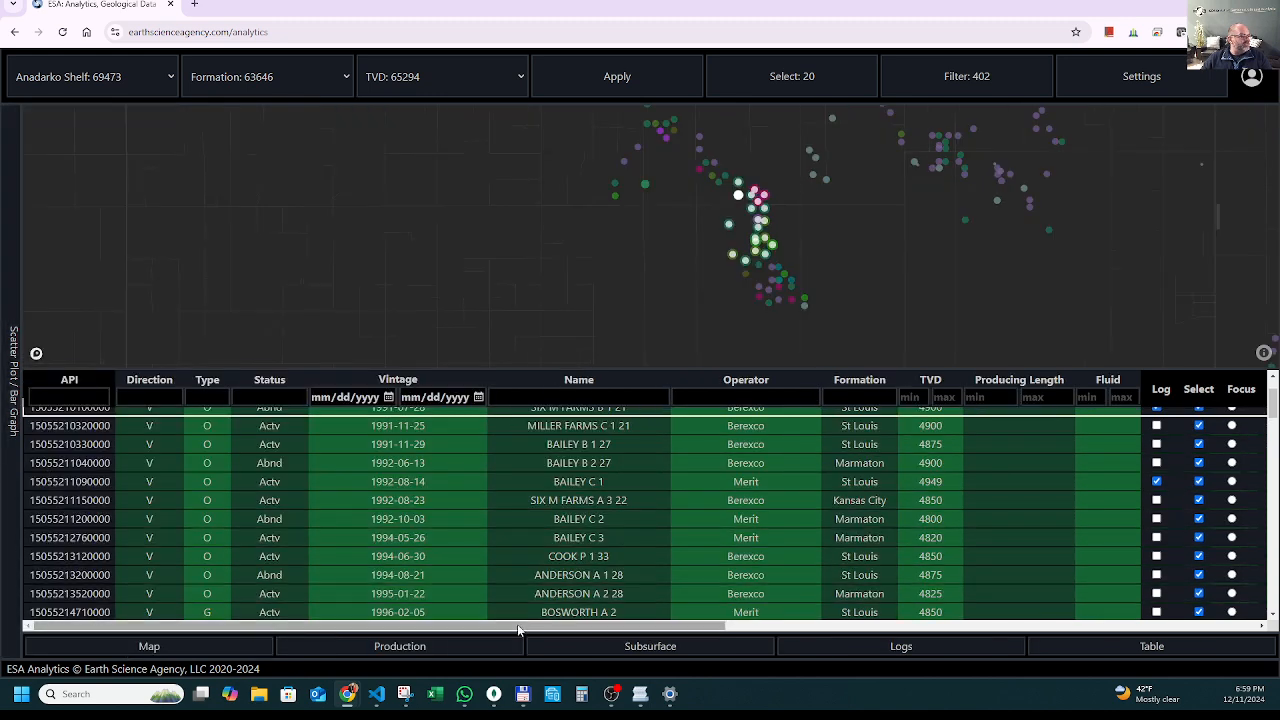
{"action": "left_click_drag", "start_coordinate": [519, 630], "coordinate": [1116, 614]}
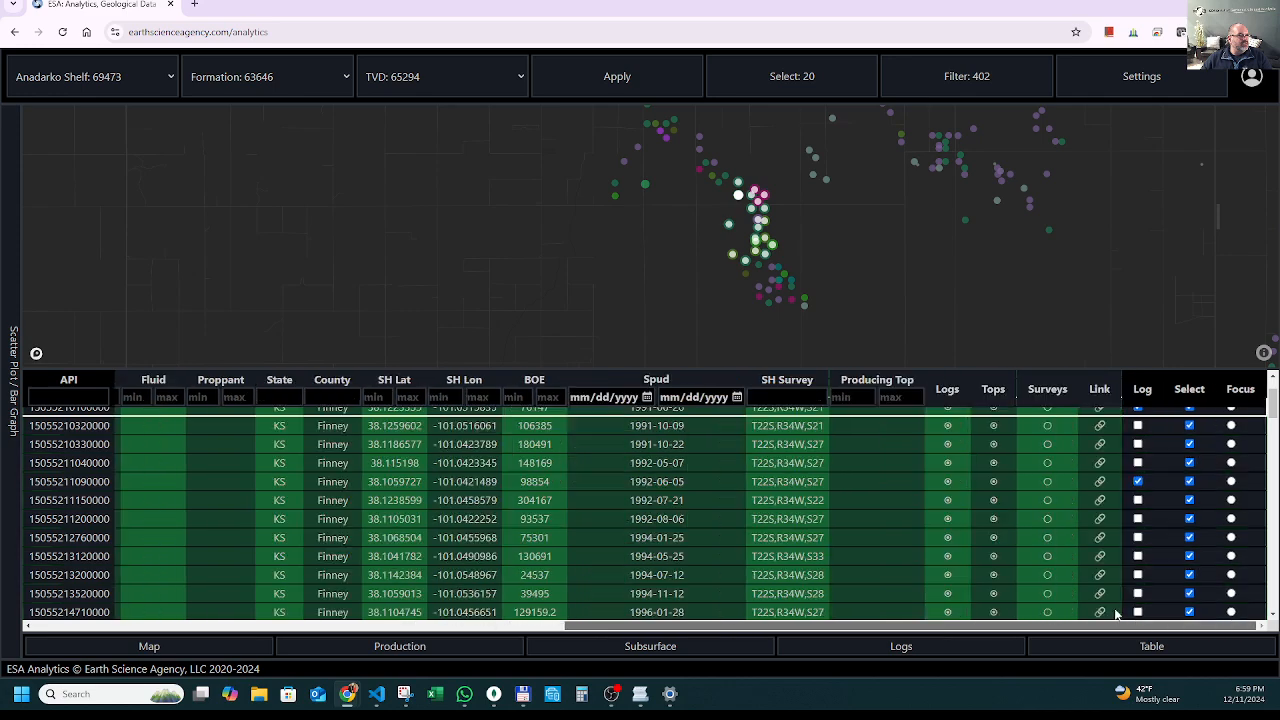
{"action": "scroll", "coordinate": [1020, 568], "scroll_direction": "up", "scroll_amount": 1}
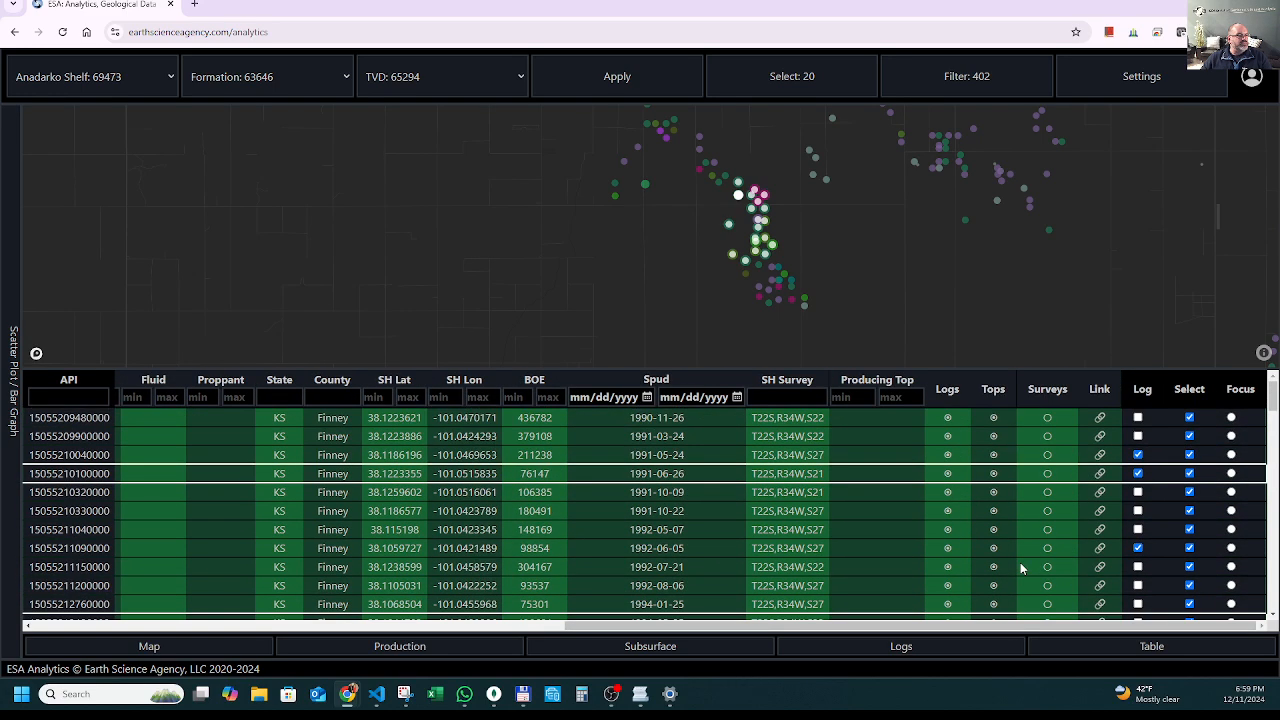
{"action": "scroll", "coordinate": [1020, 568], "scroll_direction": "down", "scroll_amount": 5}
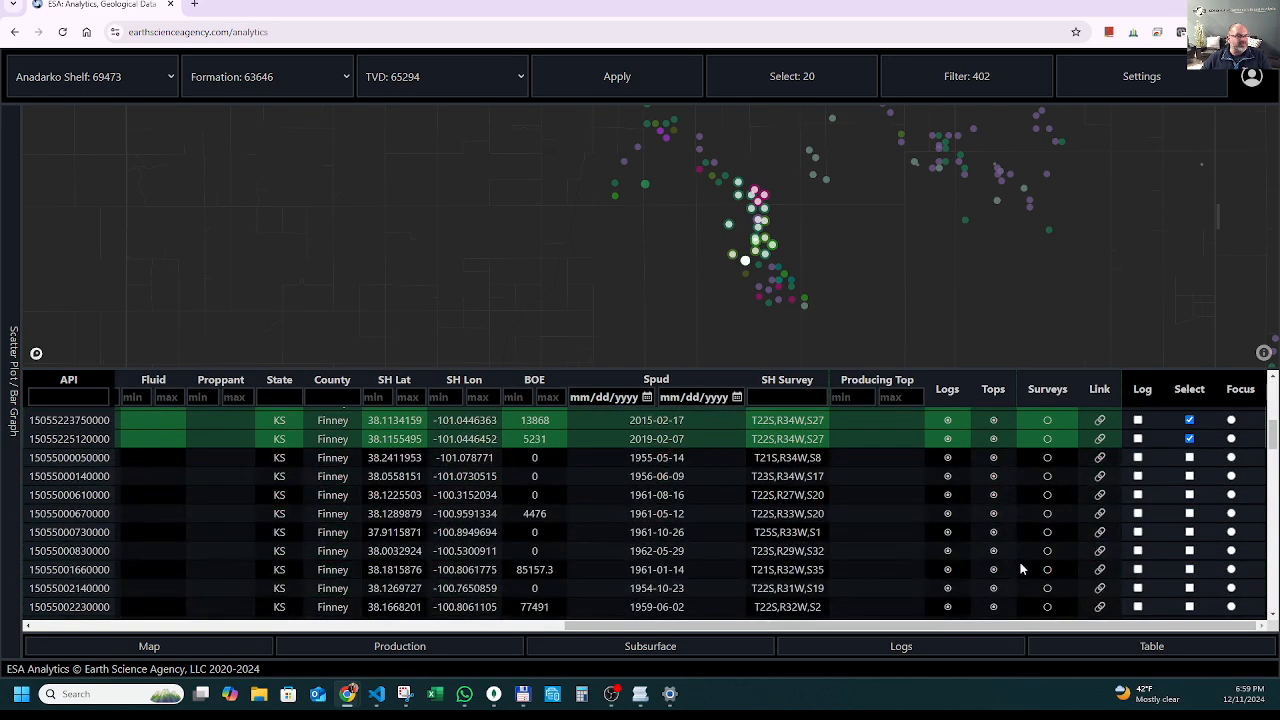
{"action": "scroll", "coordinate": [1020, 568], "scroll_direction": "up", "scroll_amount": 3}
{"action": "scroll", "coordinate": [1020, 568], "scroll_direction": "up", "scroll_amount": 2}
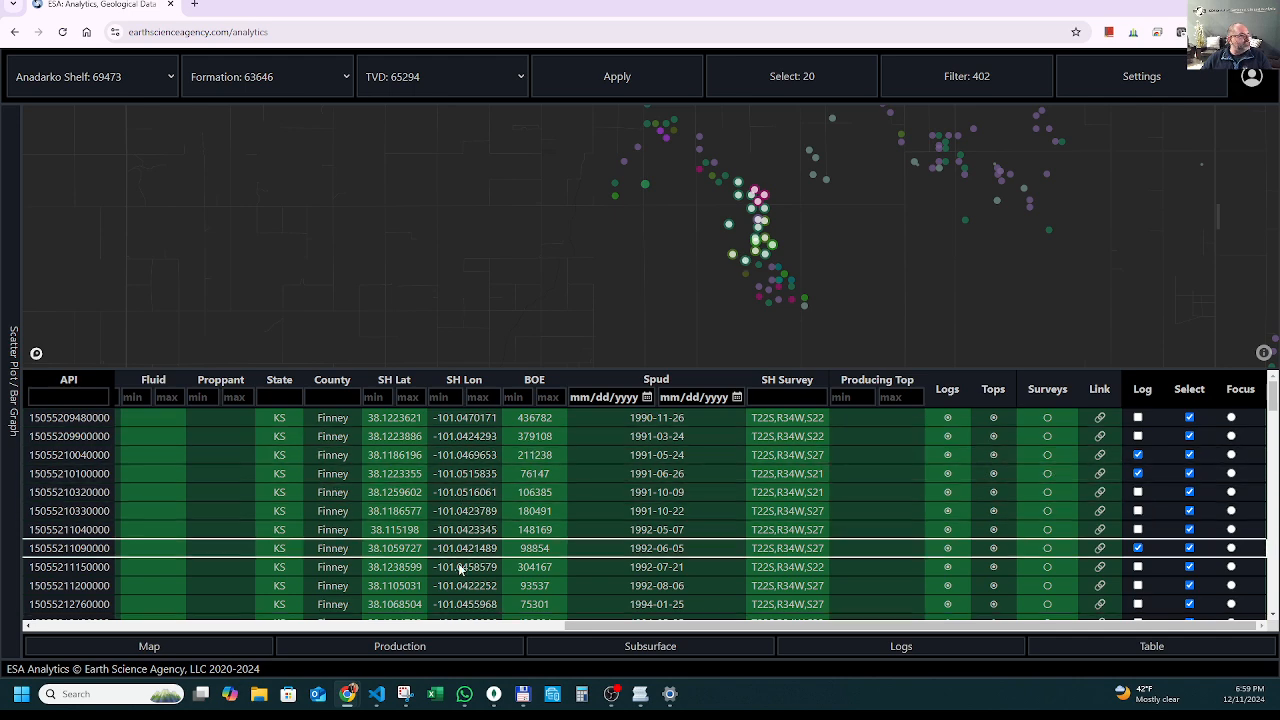
Sort the well table by descending TVD and check which of the selected wells are marked for log display.
{"action": "left_click_drag", "start_coordinate": [575, 626], "coordinate": [320, 630]}
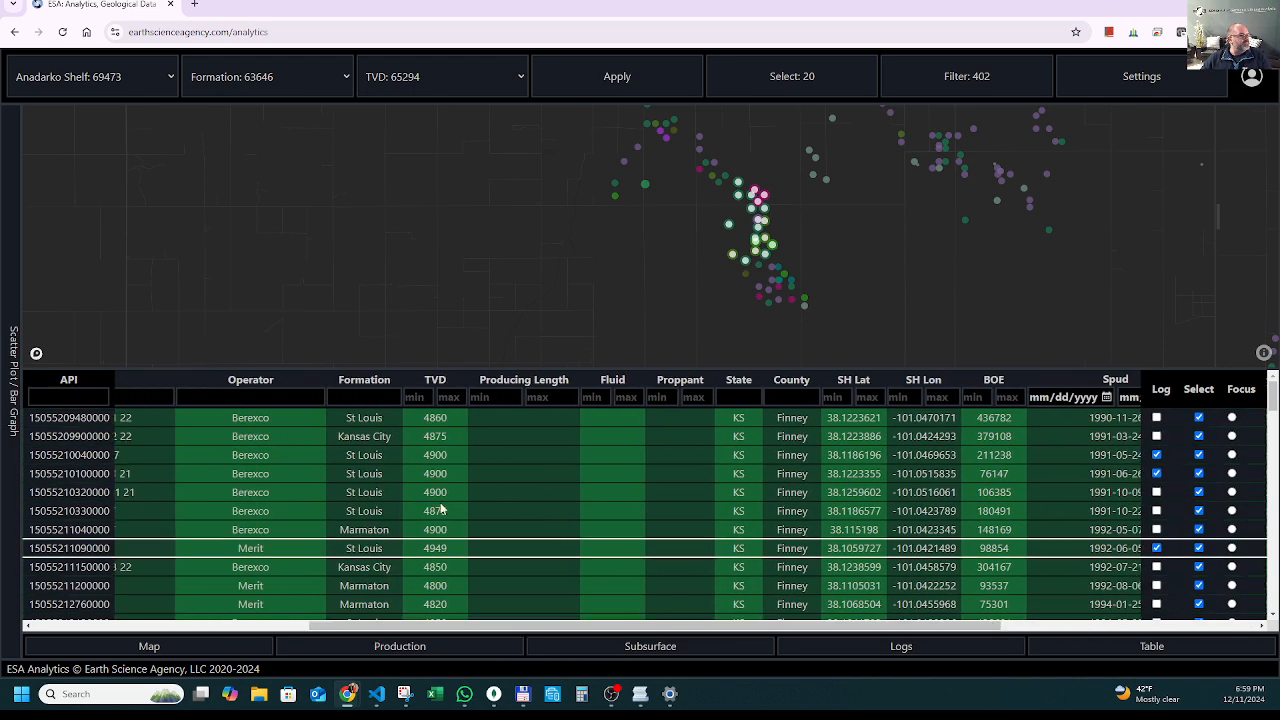
{"action": "left_click", "coordinate": [447, 382]}
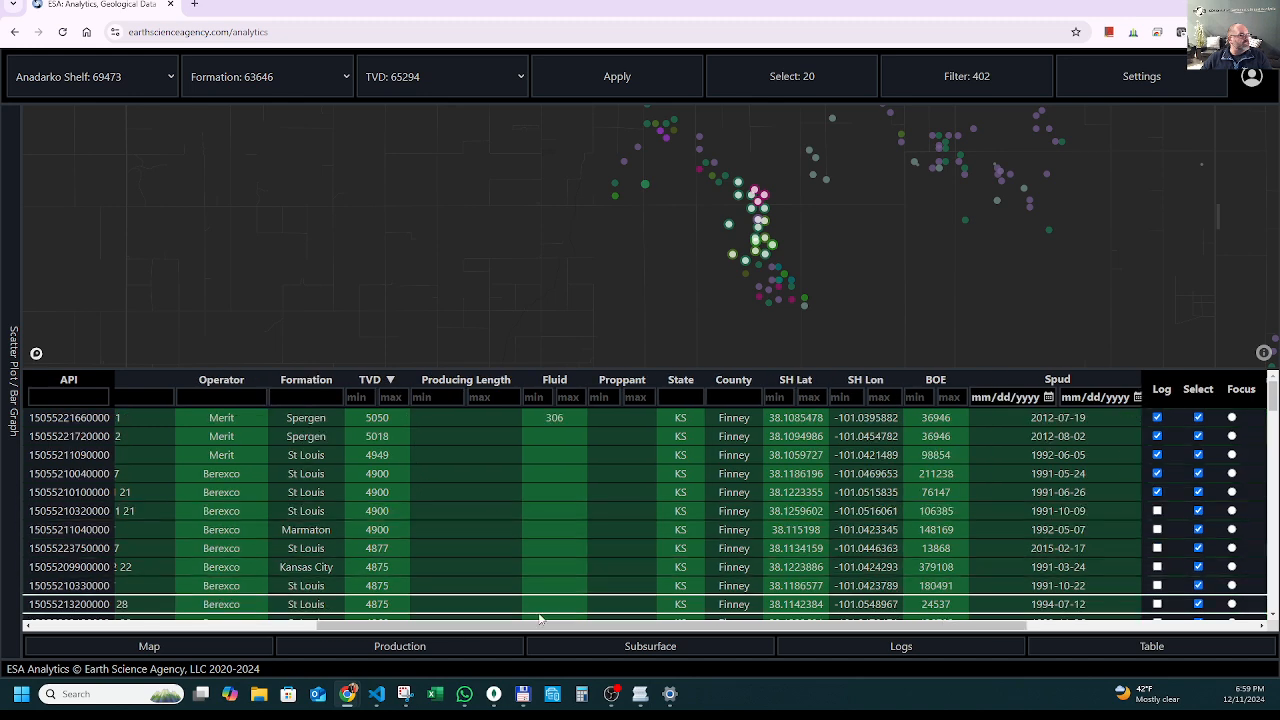
{"action": "left_click_drag", "start_coordinate": [543, 625], "coordinate": [798, 625]}
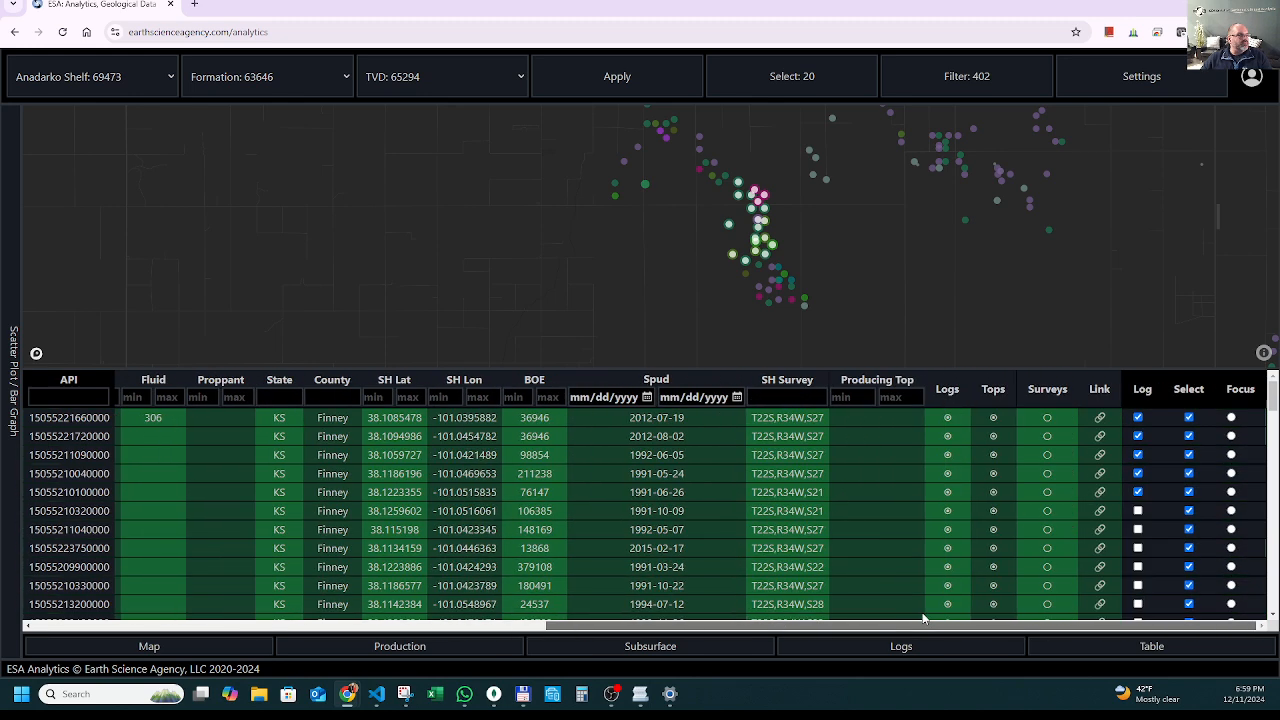
{"action": "left_click", "coordinate": [1159, 427]}
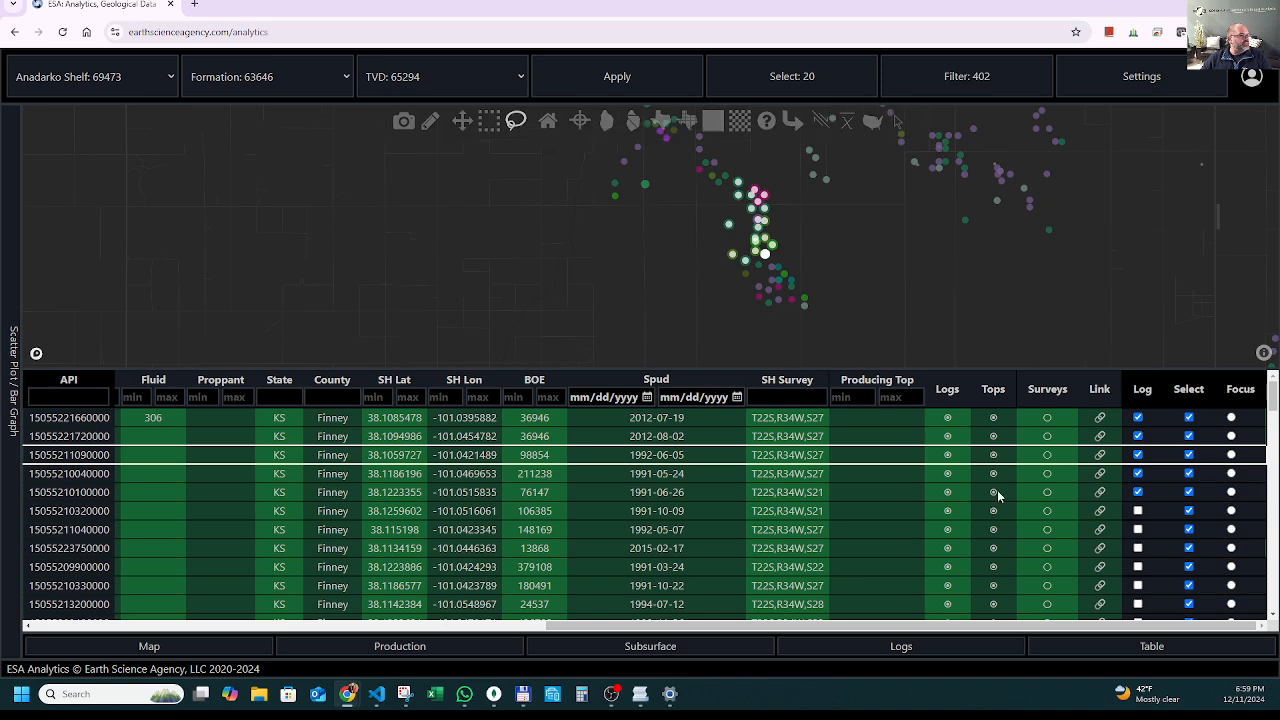
{"action": "mouse_move", "coordinate": [940, 630]}
{"action": "left_mouse_down"}
{"action": "mouse_move", "coordinate": [708, 640]}
{"action": "mouse_move", "coordinate": [940, 630]}
{"action": "left_mouse_up"}
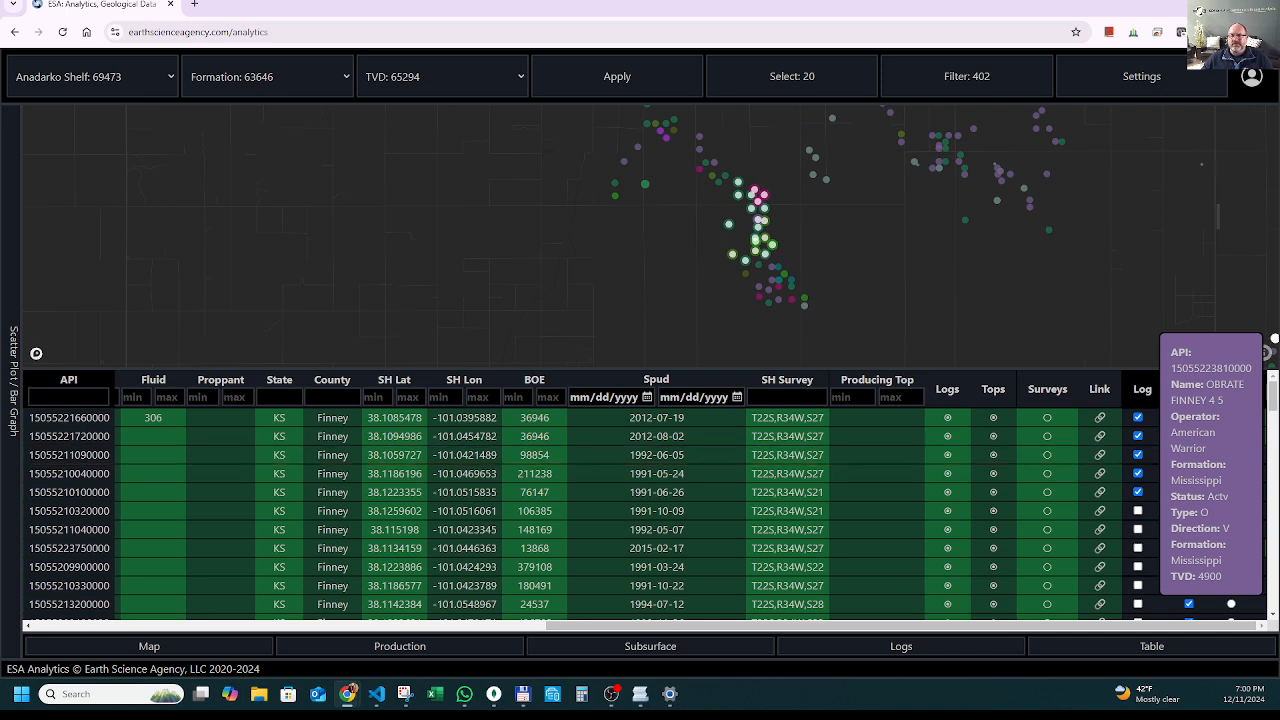
Show the GR logs of the marked wells, hide the map and zoom the logs to about 700 to 1900 TVDss.
{"action": "left_click", "coordinate": [924, 652]}
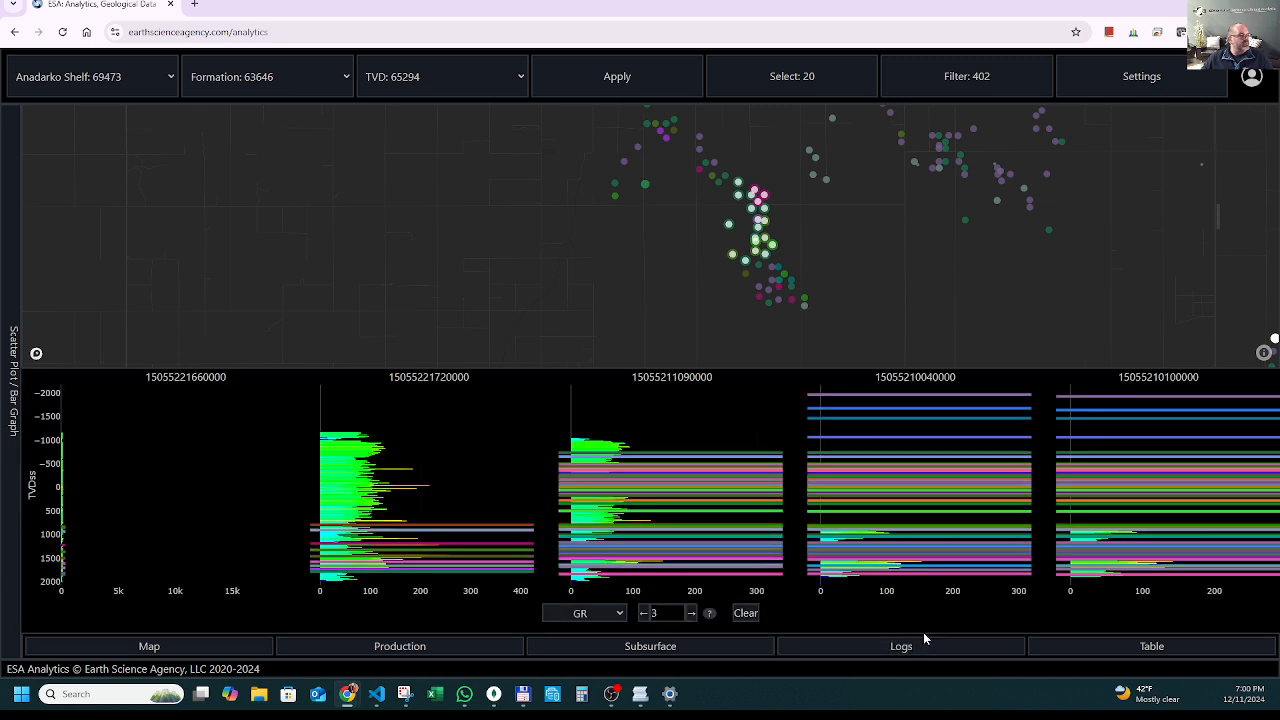
{"action": "left_click", "coordinate": [213, 652]}
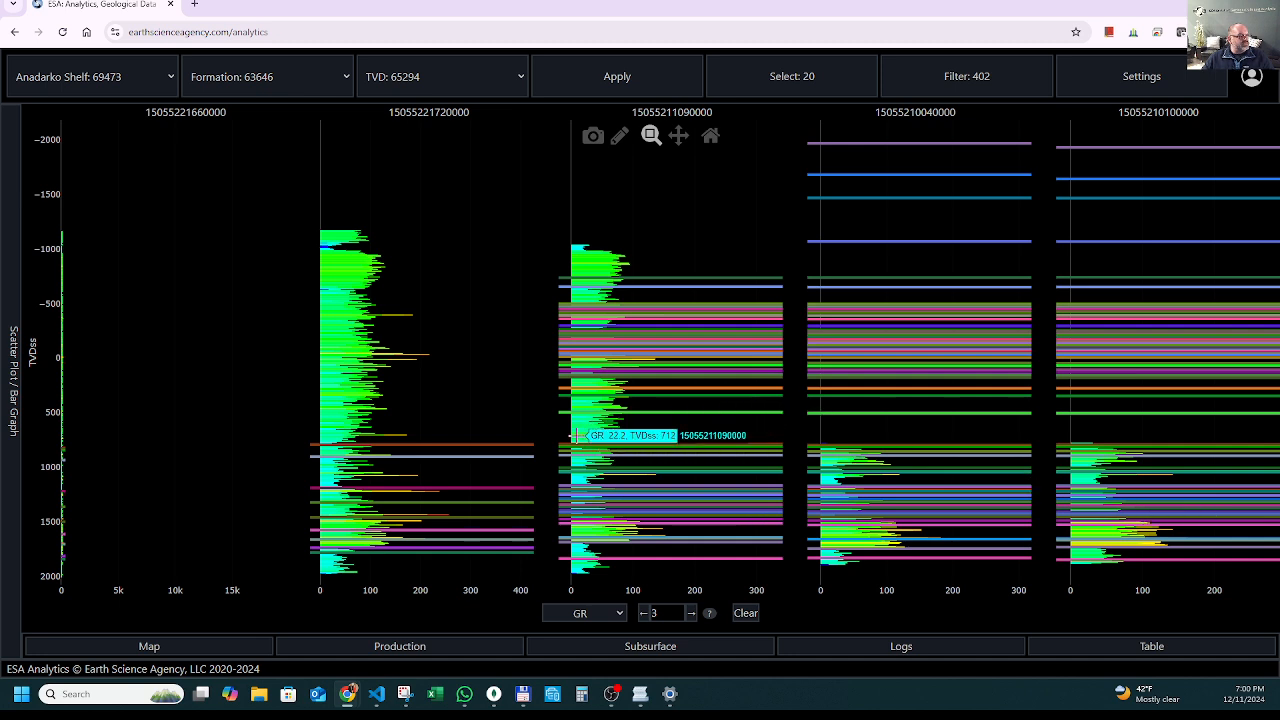
{"action": "left_click_drag", "start_coordinate": [640, 438], "coordinate": [820, 512]}
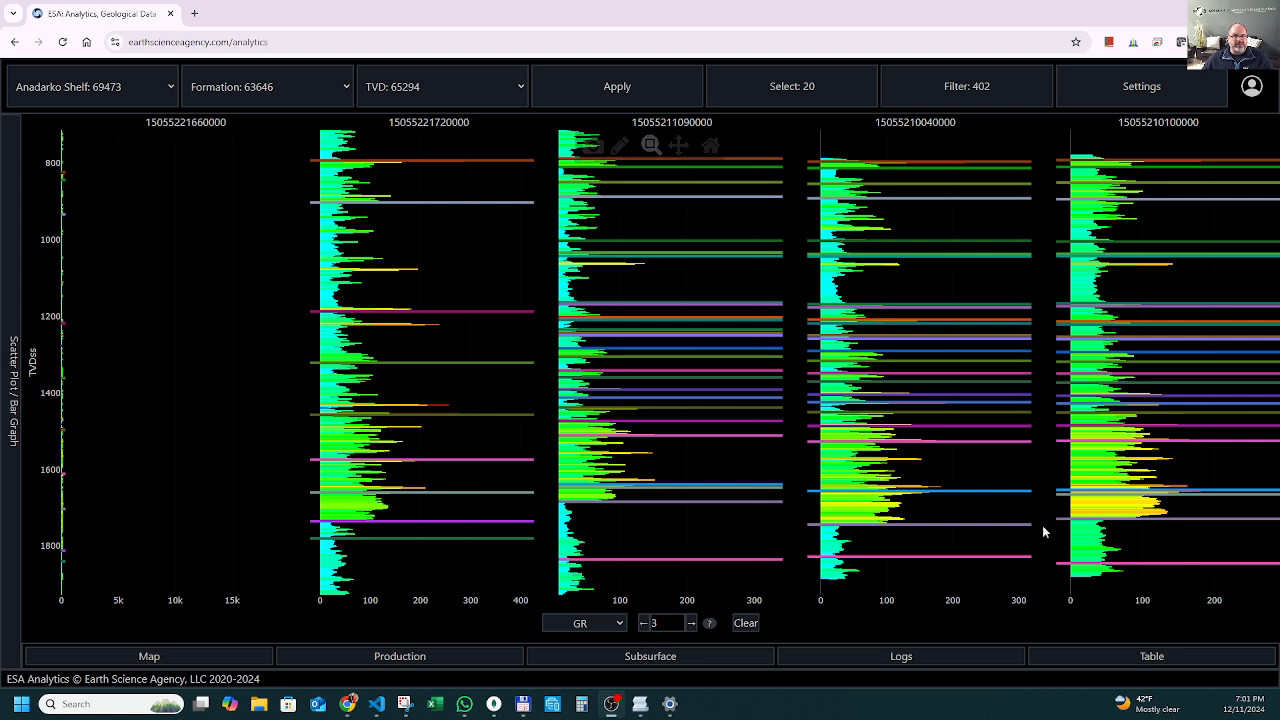
Replace the log display with the full-height well table and return to its first page, where the selected wells are listed.
{"action": "left_click", "coordinate": [897, 662]}
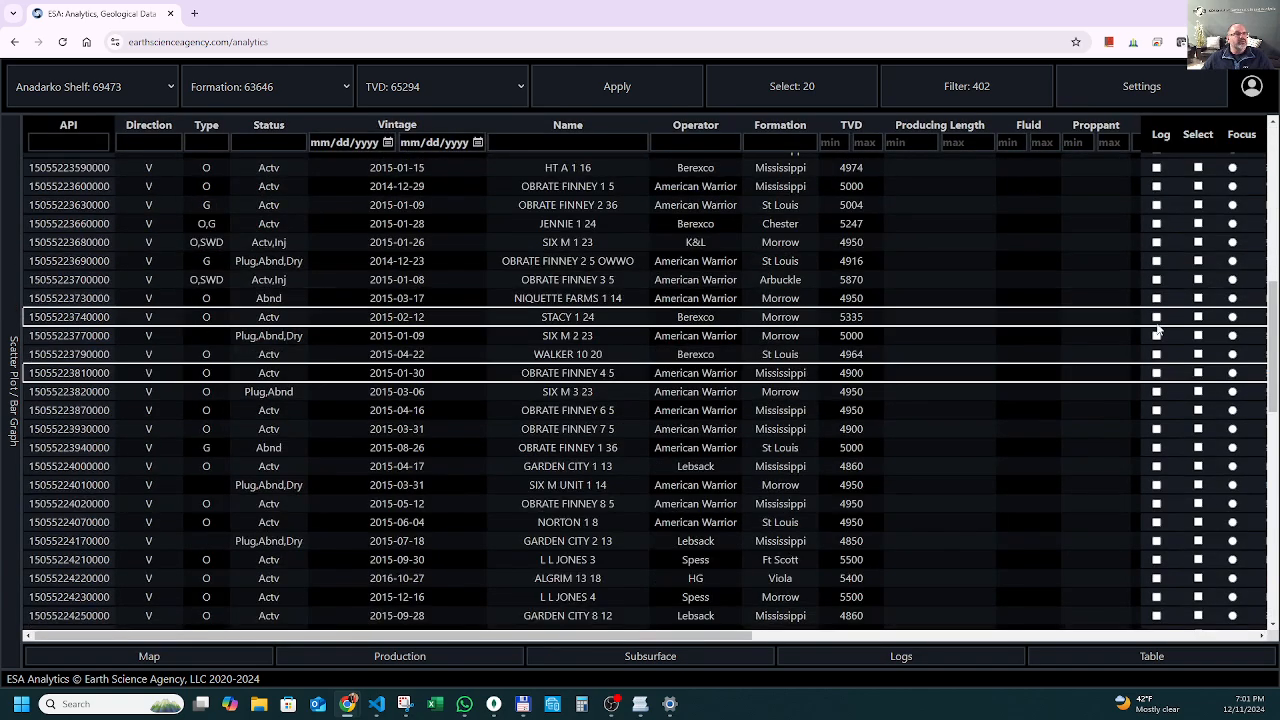
{"action": "left_click_drag", "start_coordinate": [1274, 385], "coordinate": [1274, 230]}
{"action": "scroll", "coordinate": [530, 596], "scroll_direction": "down", "scroll_amount": 15}
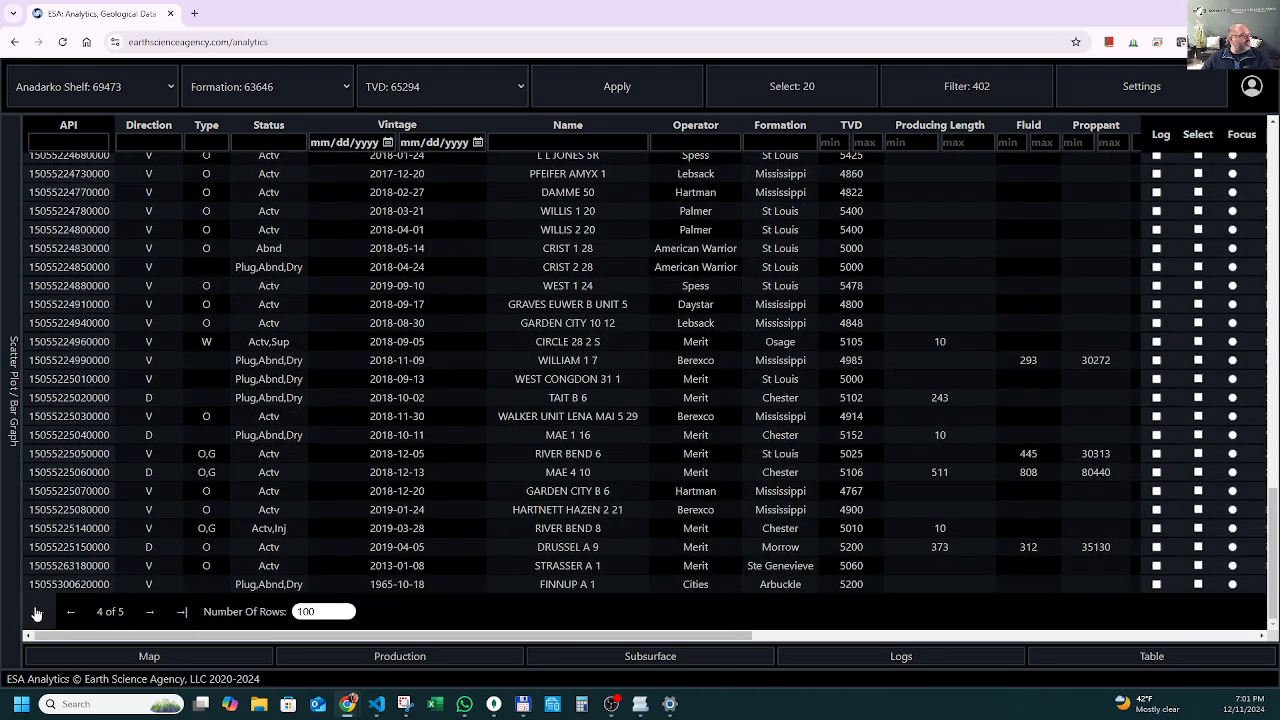
{"action": "left_click", "coordinate": [38, 612]}
{"action": "scroll", "coordinate": [1139, 435], "scroll_direction": "up", "scroll_amount": 15}
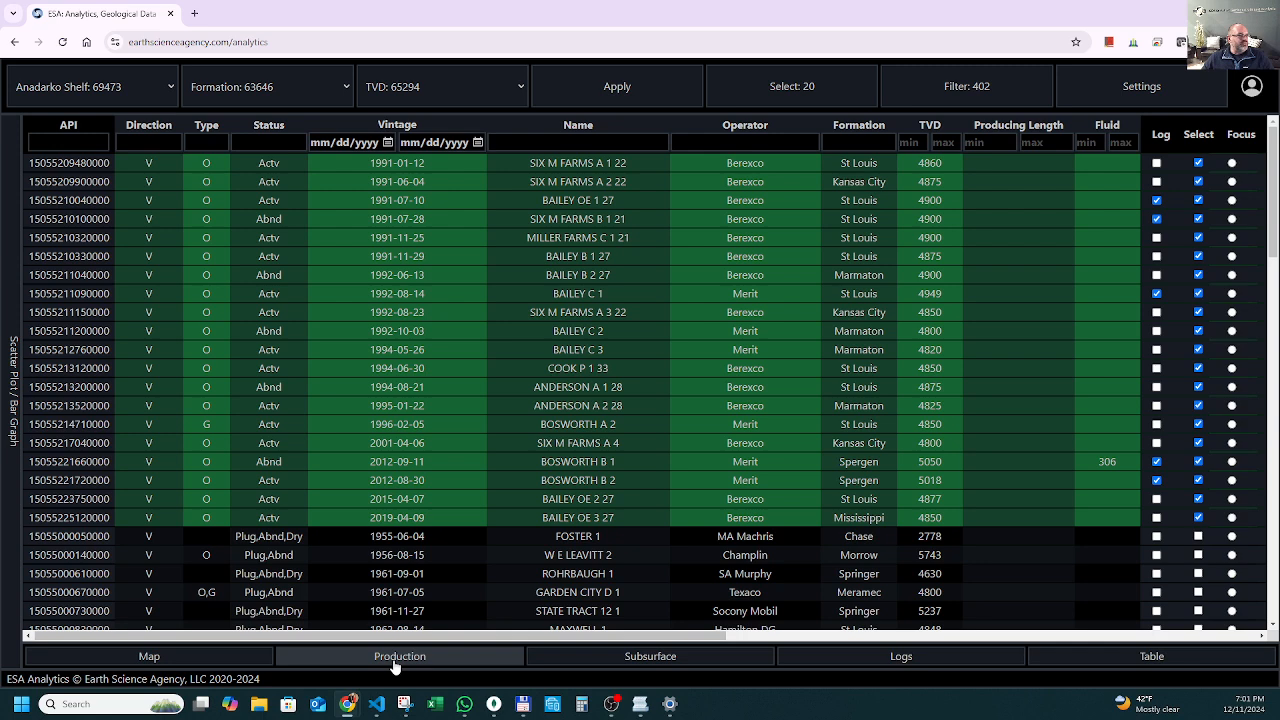
Show the cumulative oil production curves of the selected wells together with the well table.
{"action": "left_click", "coordinate": [395, 660]}
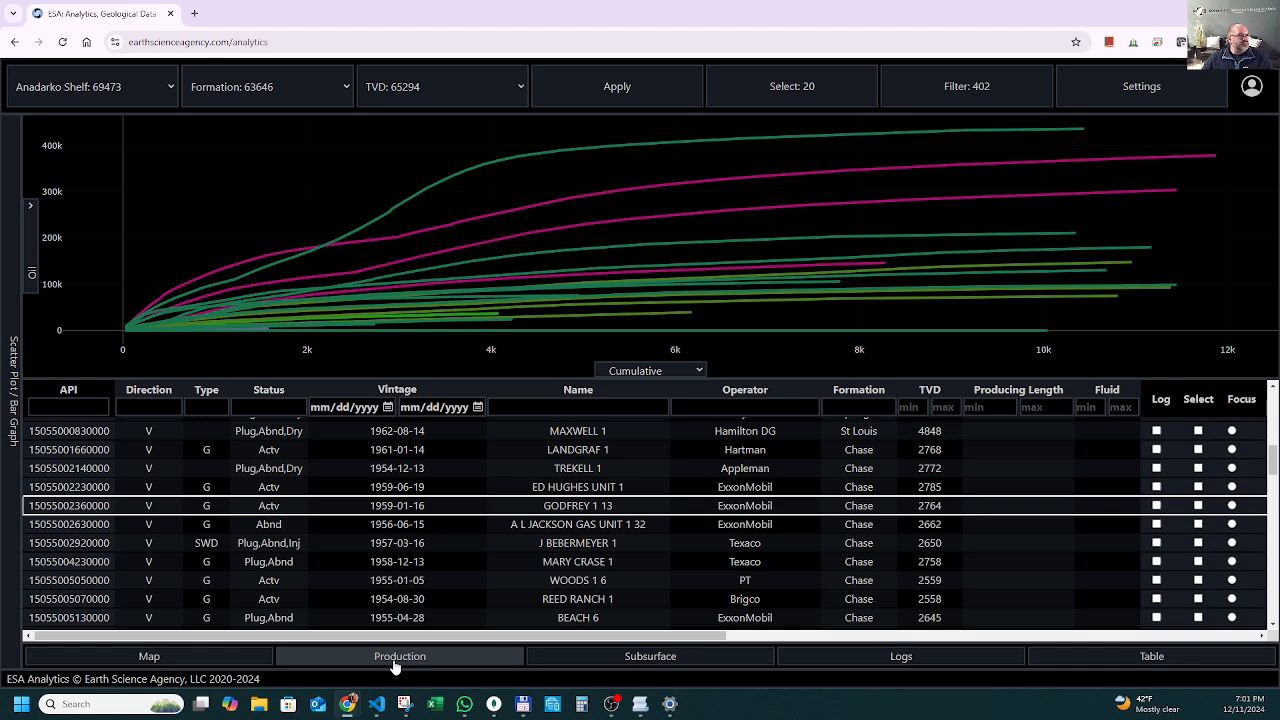
{"action": "left_click", "coordinate": [463, 662]}
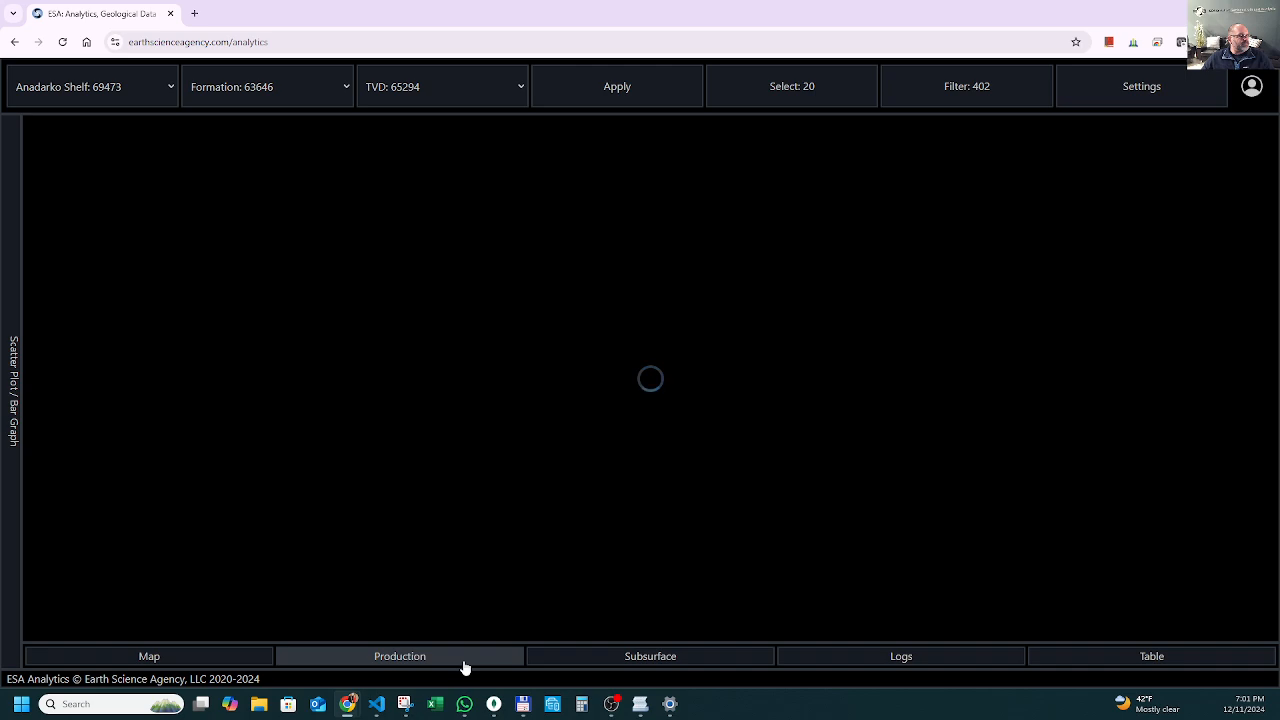
{"action": "scroll", "coordinate": [480, 560], "scroll_direction": "down", "scroll_amount": 6}
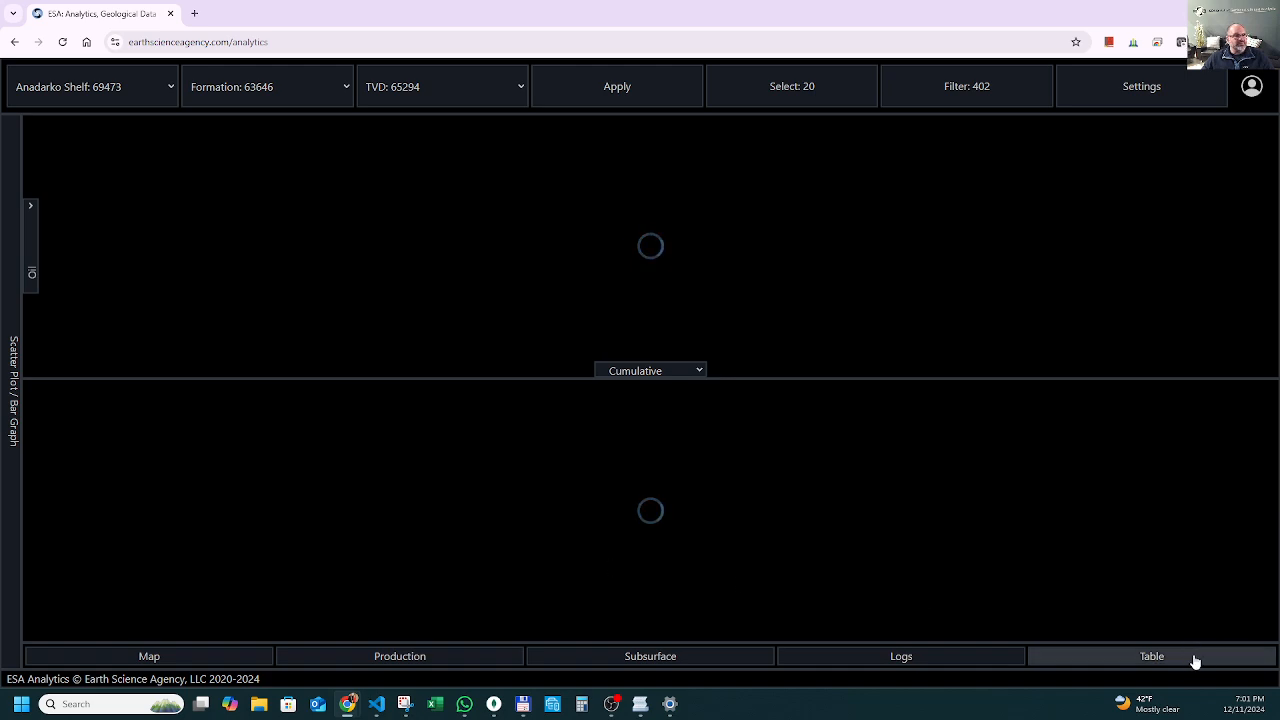
{"action": "left_click", "coordinate": [1194, 660]}
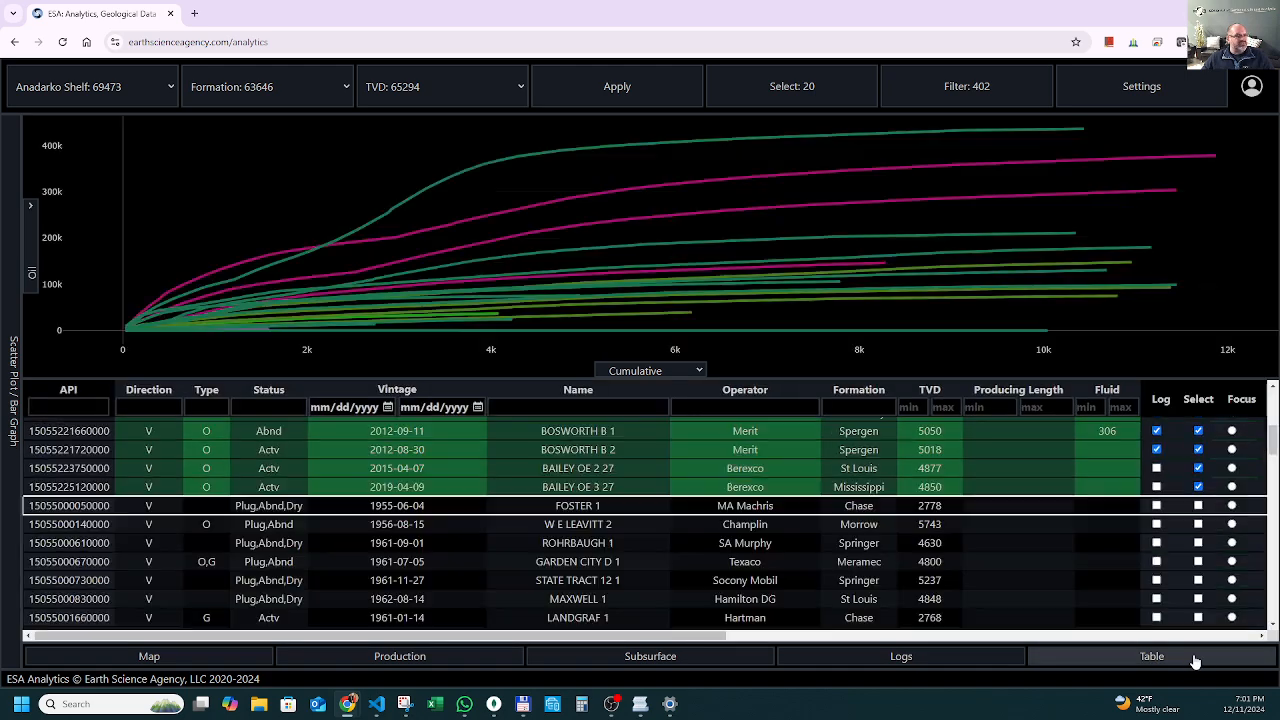
Plot the selected wells' oil production by date without the well table and highlight the curve of SIX M FARMS A 2 22.
{"action": "left_click", "coordinate": [1194, 660]}
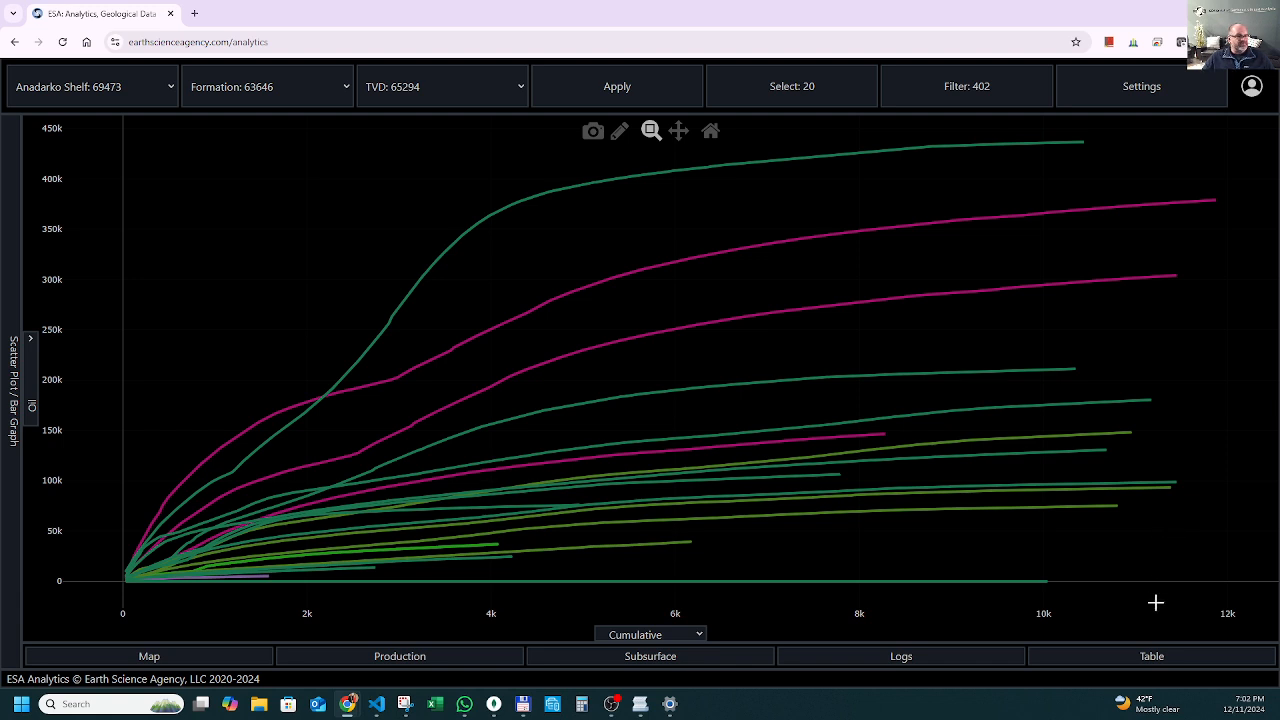
{"action": "left_click", "coordinate": [648, 634]}
{"action": "left_click", "coordinate": [647, 580]}
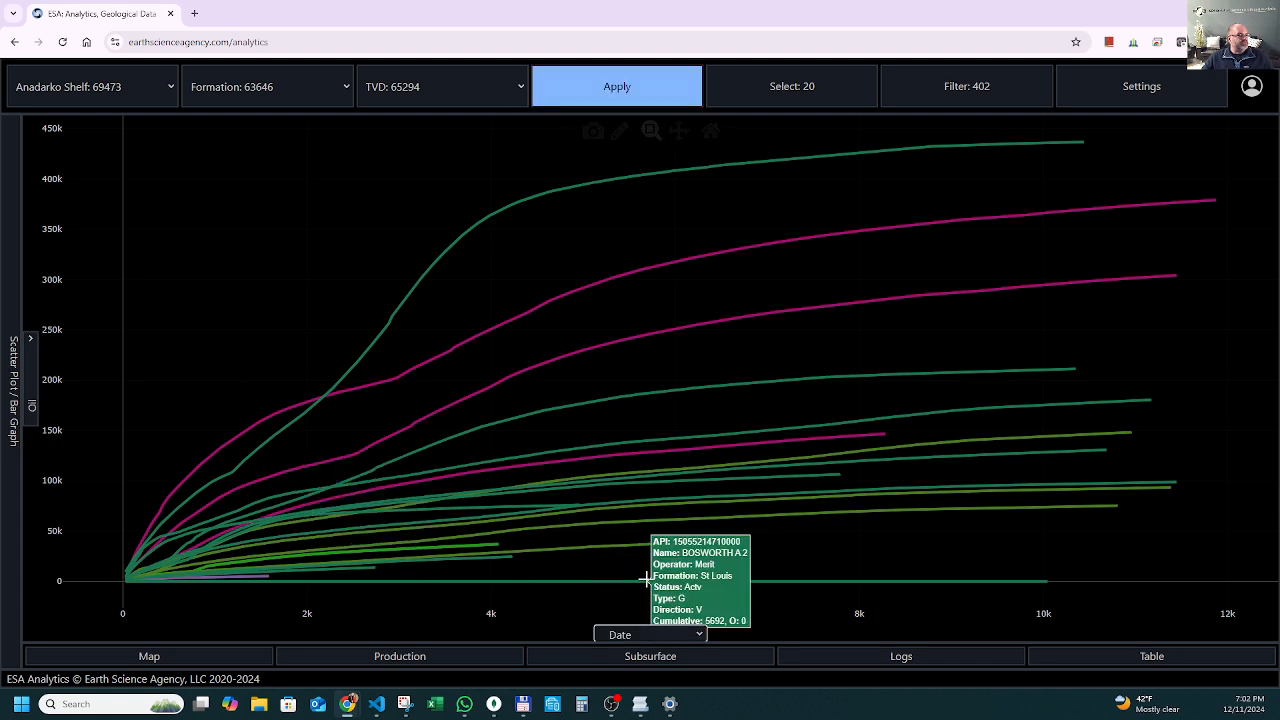
{"action": "left_click", "coordinate": [629, 89]}
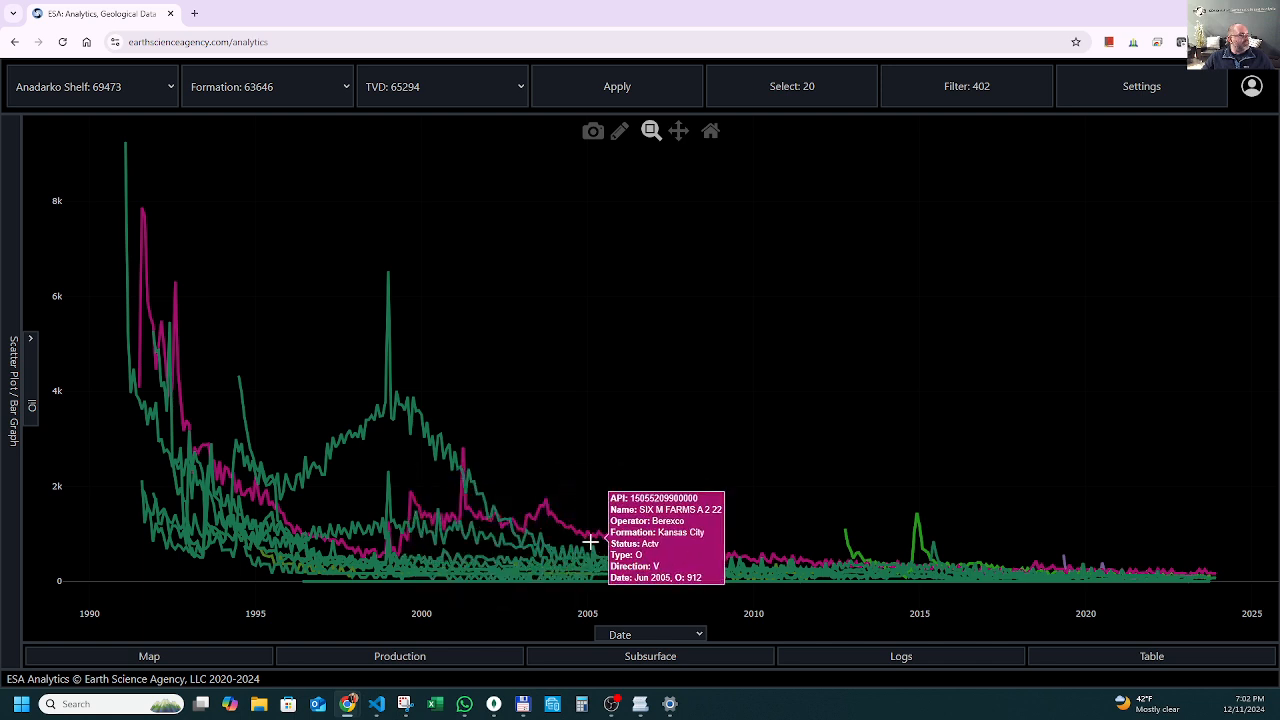
{"action": "left_click", "coordinate": [593, 538]}
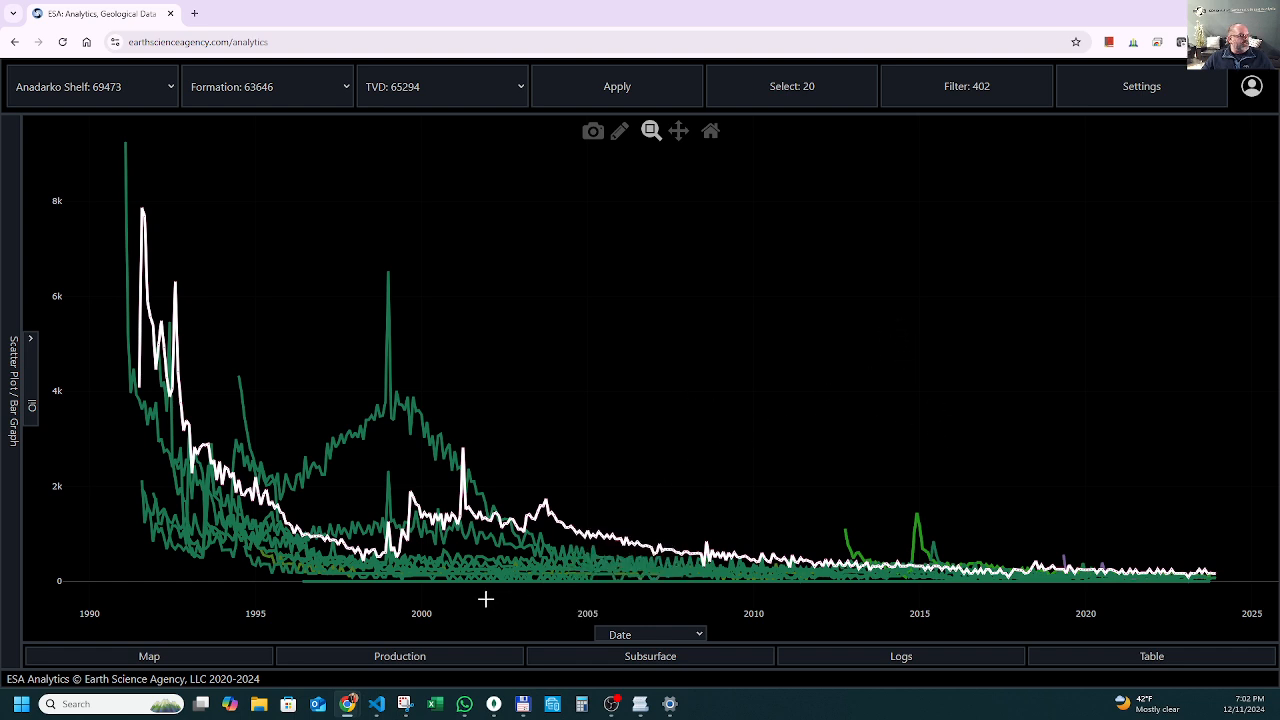
Replace the production chart with the well table and set SIX M FARMS A 1 22 as the focus well.
{"action": "left_click", "coordinate": [450, 658]}
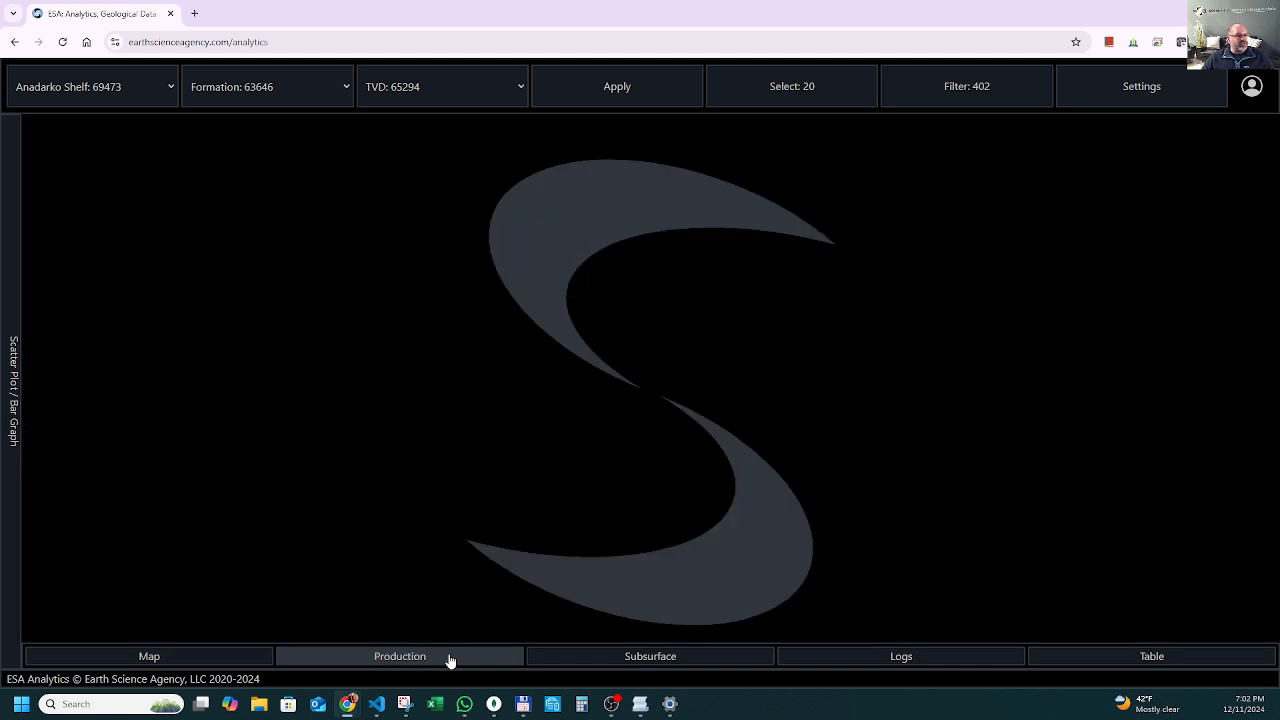
{"action": "left_click", "coordinate": [1153, 657]}
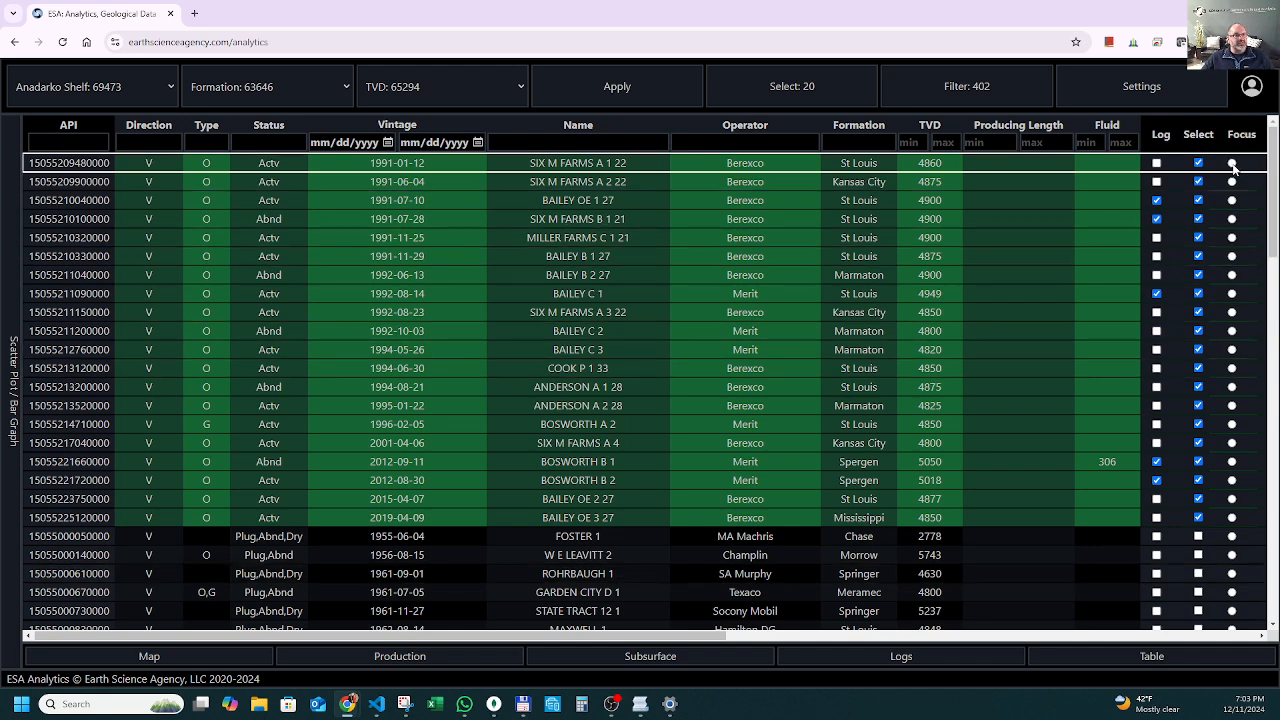
{"action": "left_click", "coordinate": [1231, 164]}
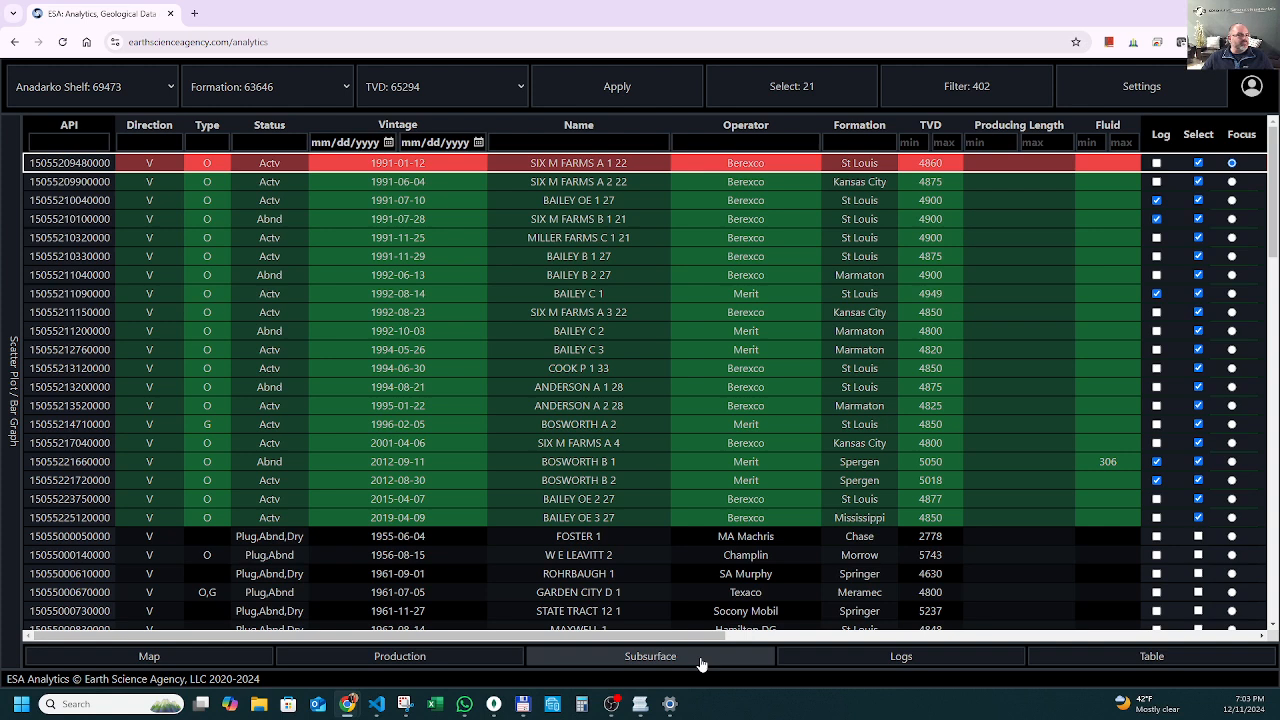
Show the selected wells in the 3D subsurface view at full height, without the well table, and view them from the side.
{"action": "left_click", "coordinate": [701, 662]}
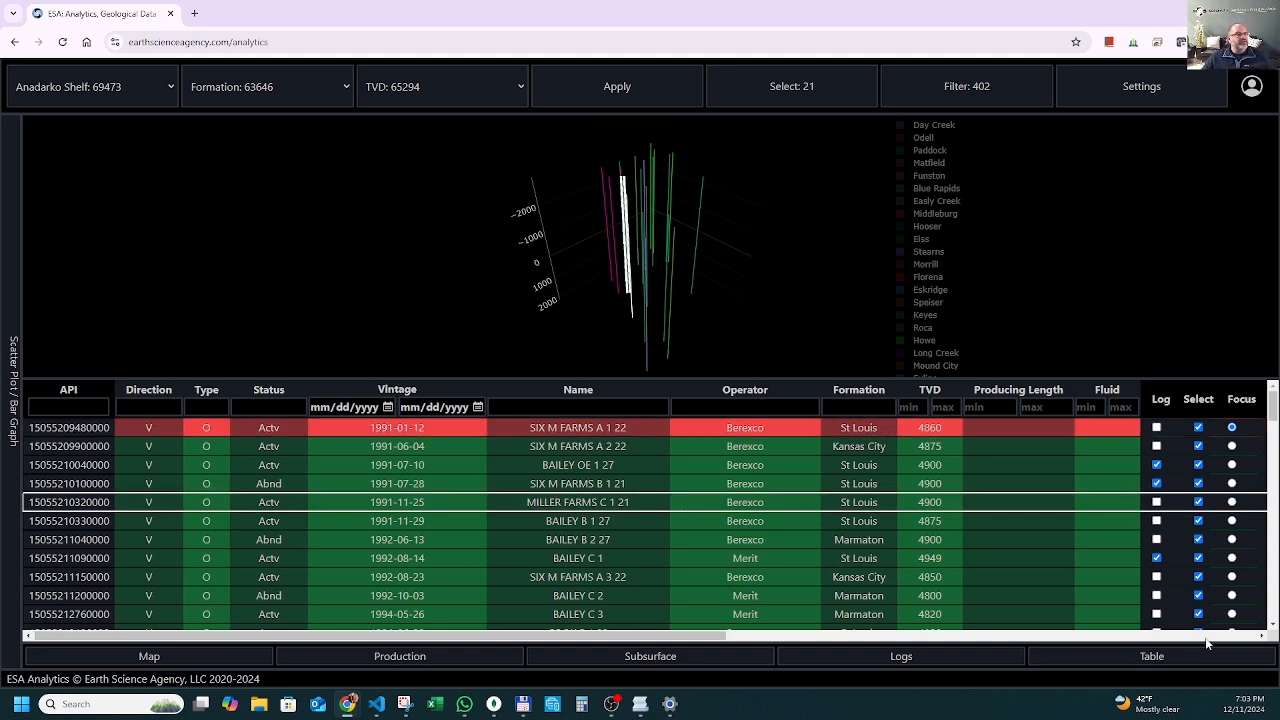
{"action": "left_click", "coordinate": [1112, 668]}
{"action": "left_click_drag", "start_coordinate": [752, 524], "coordinate": [651, 549]}
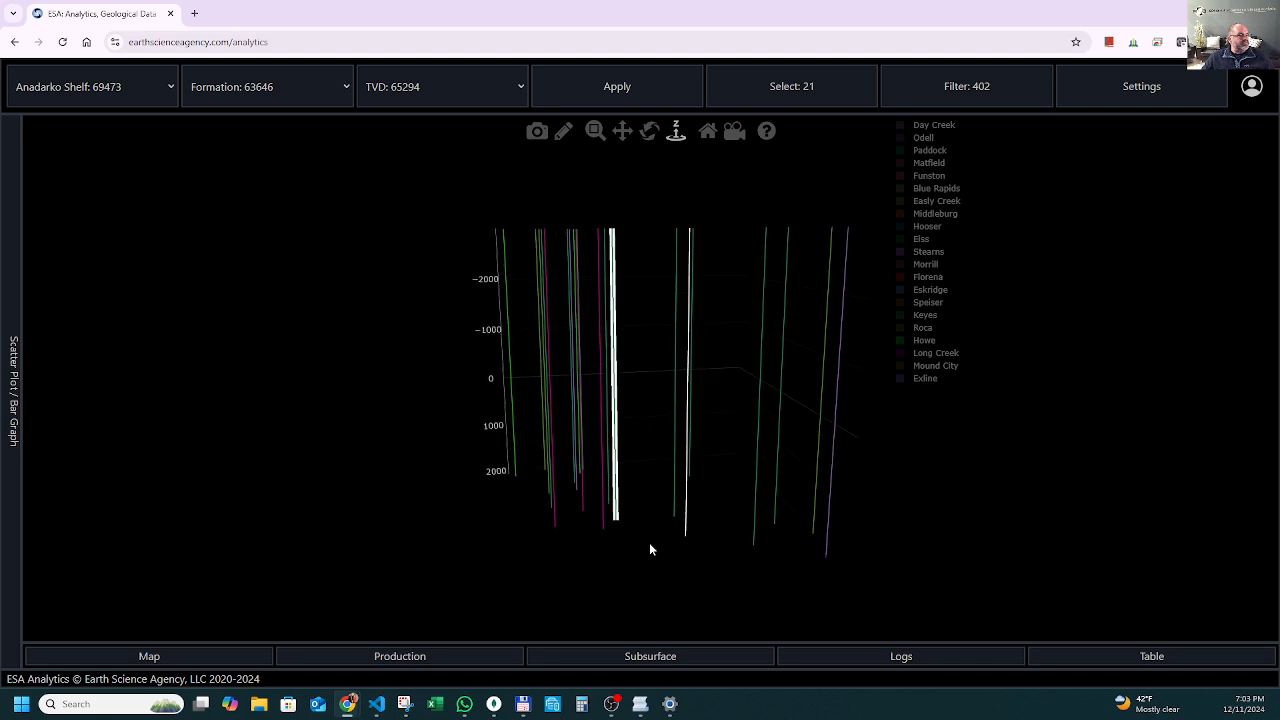
Display the Exline and Stearns formation surfaces, examine them against the wellbores nearly edge-on and close the subsurface view.
{"action": "left_click", "coordinate": [930, 380]}
{"action": "left_click", "coordinate": [930, 258]}
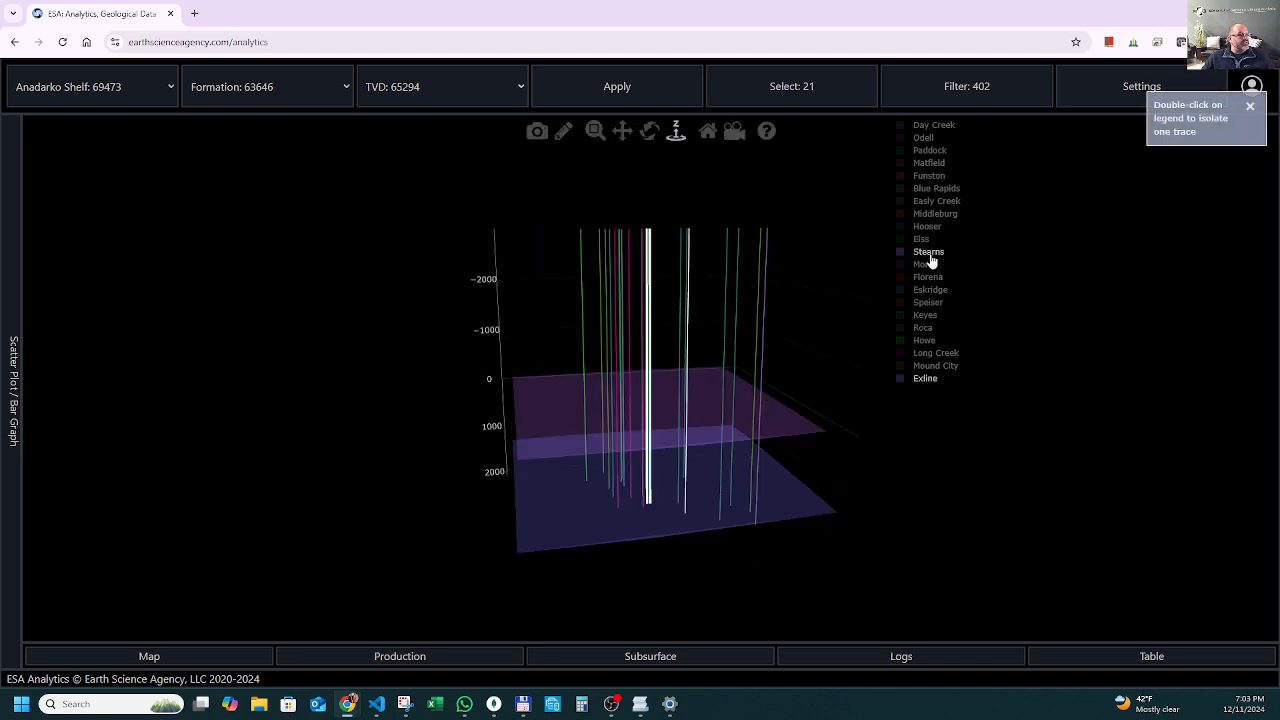
{"action": "left_click_drag", "start_coordinate": [730, 377], "coordinate": [771, 354]}
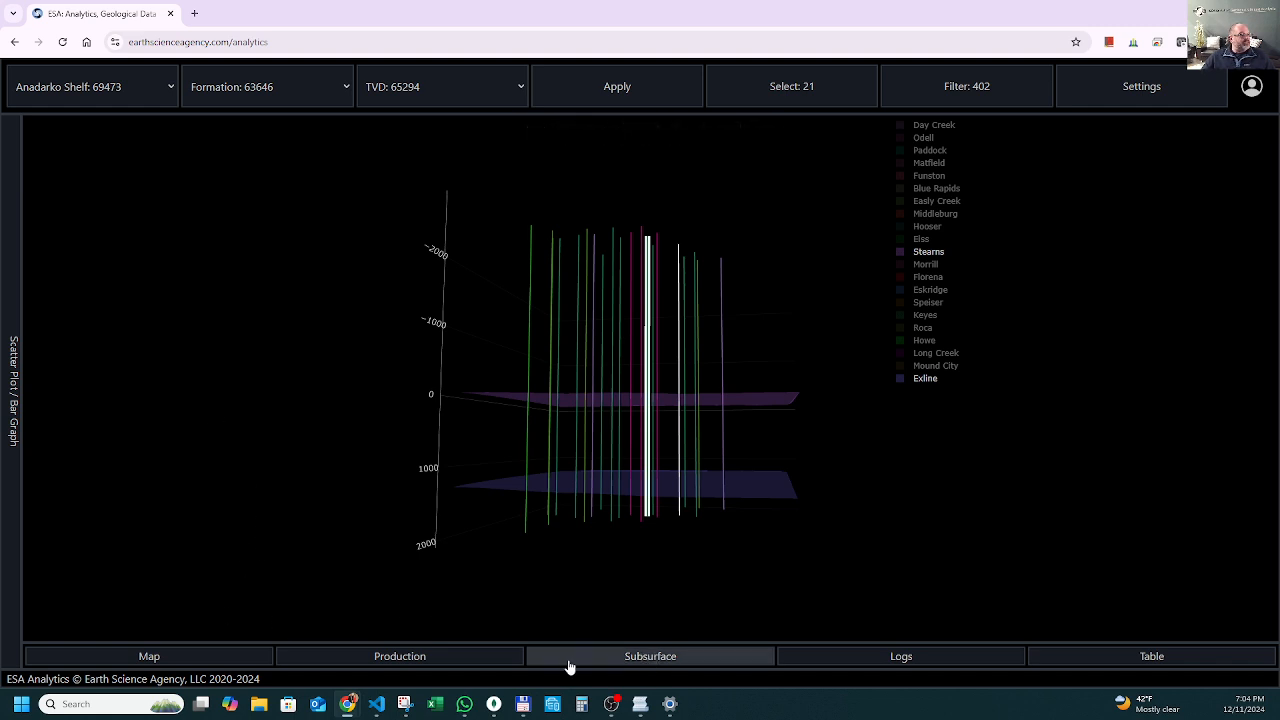
{"action": "left_click", "coordinate": [633, 657]}
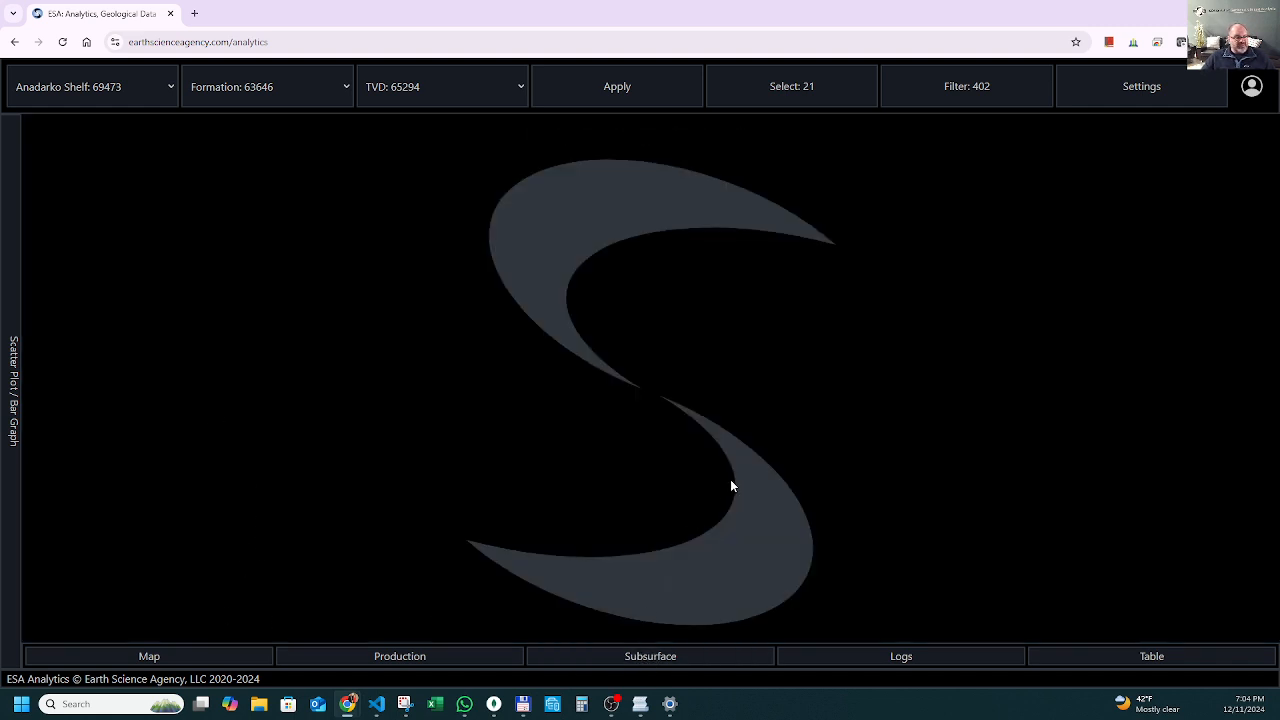